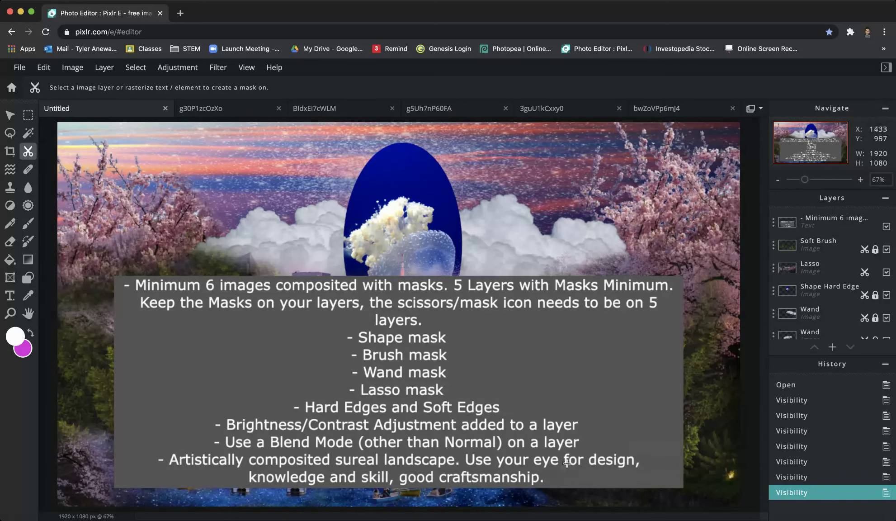
Hide the top assignment-requirements text layer to reveal the blossom-valley composite
click(887, 226)
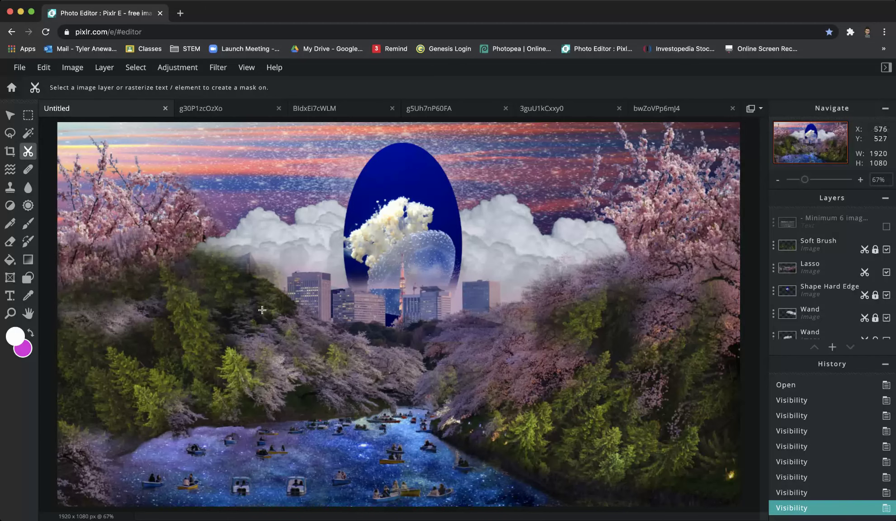
Create a new Full HD 1920×1080 image named 'Sample Sureal Landscape'
click(19, 69)
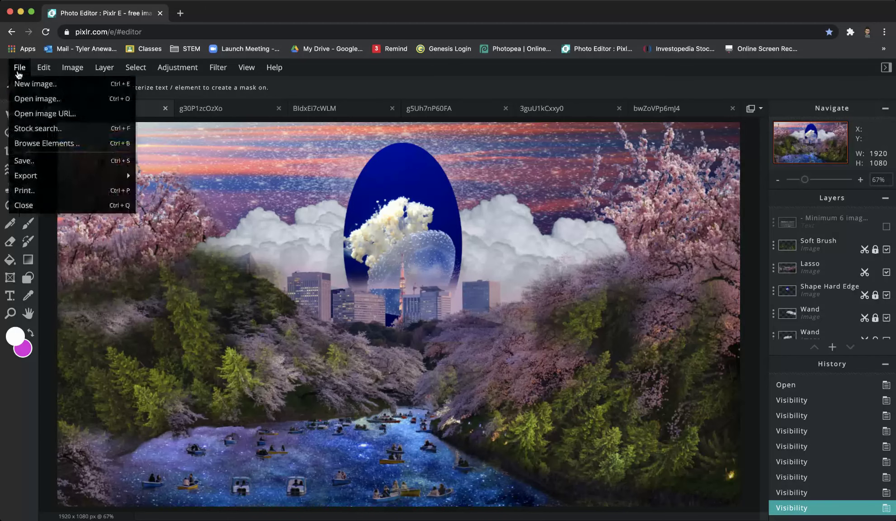
click(20, 86)
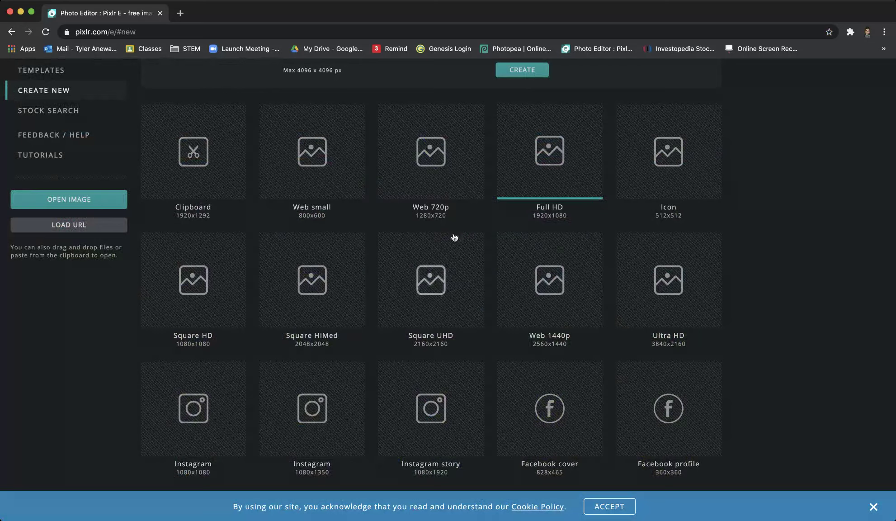
click(255, 176)
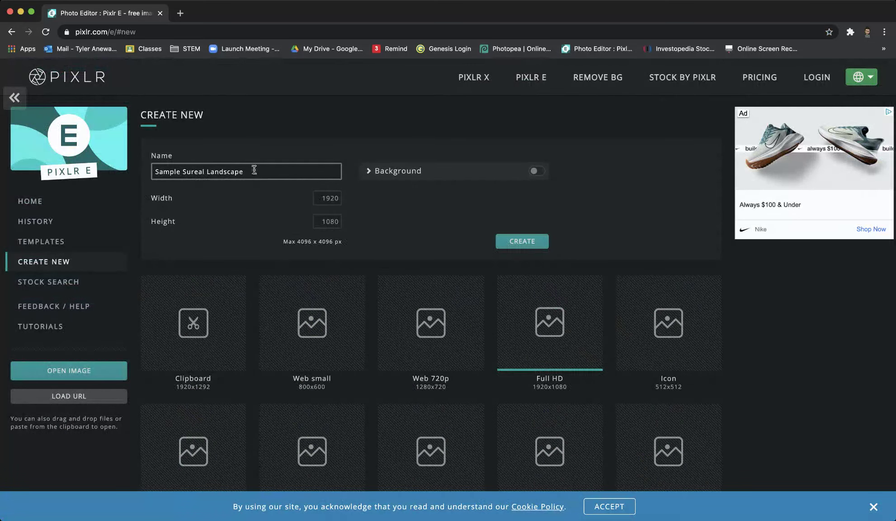
click(366, 247)
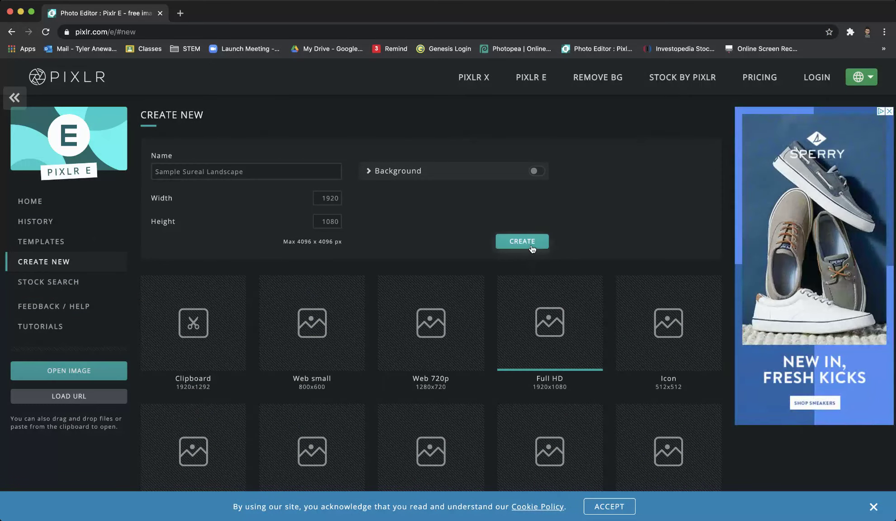
click(528, 242)
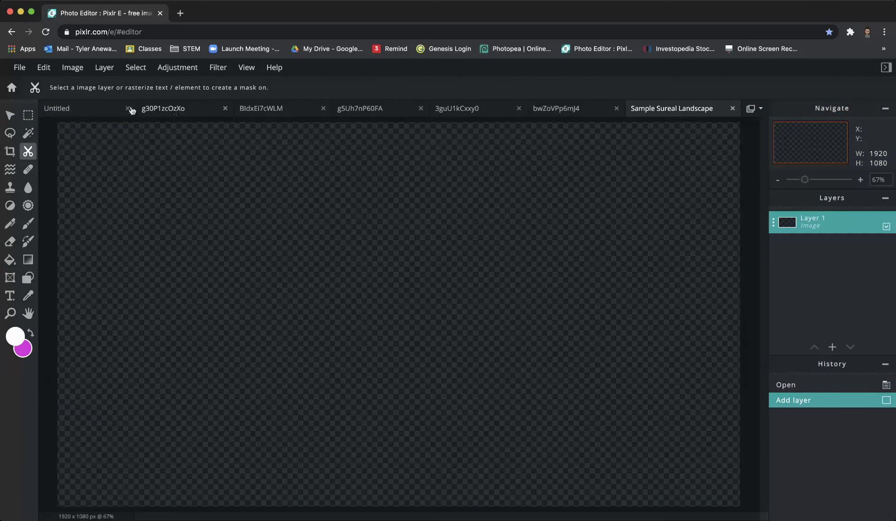
Search the stock photos for 'boat' and open the sailboat-at-sunset picture
click(192, 113)
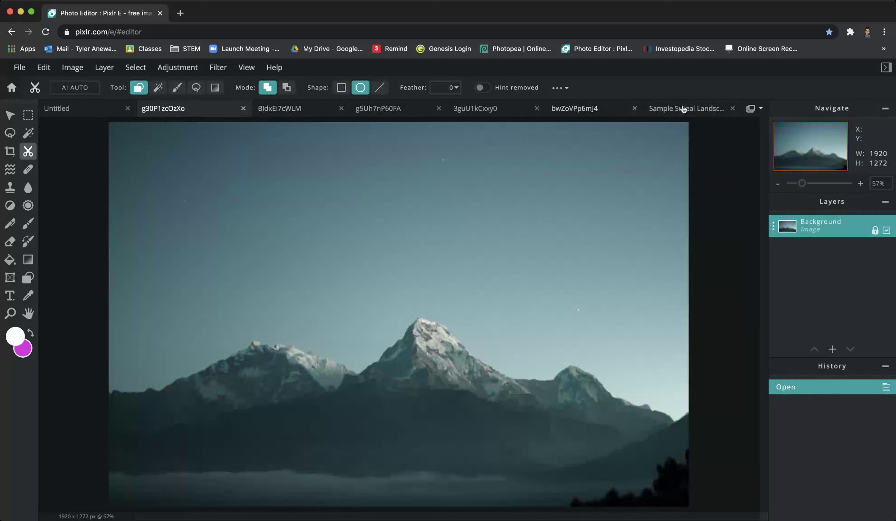
click(19, 67)
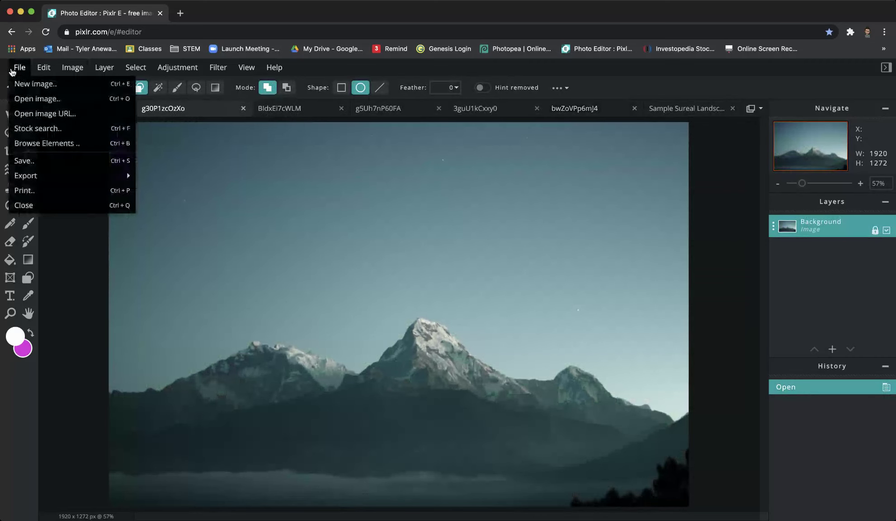
click(31, 128)
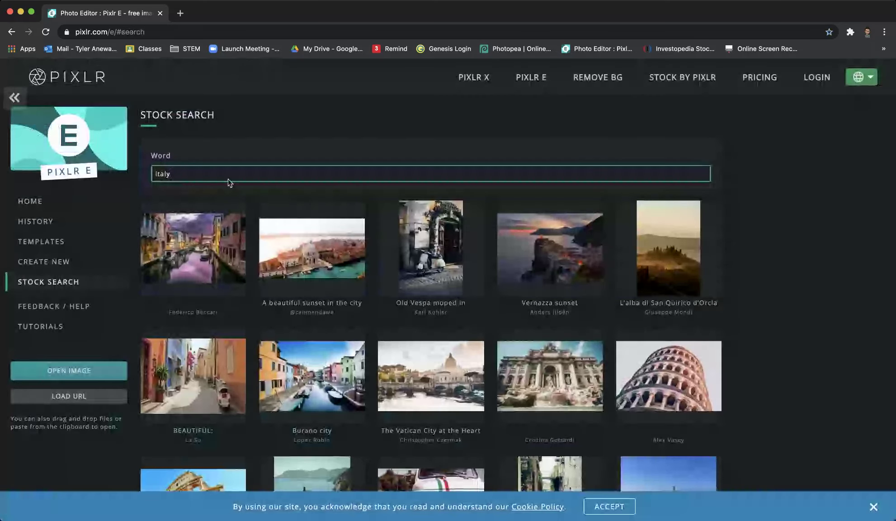
scroll(217, 256, down, 3)
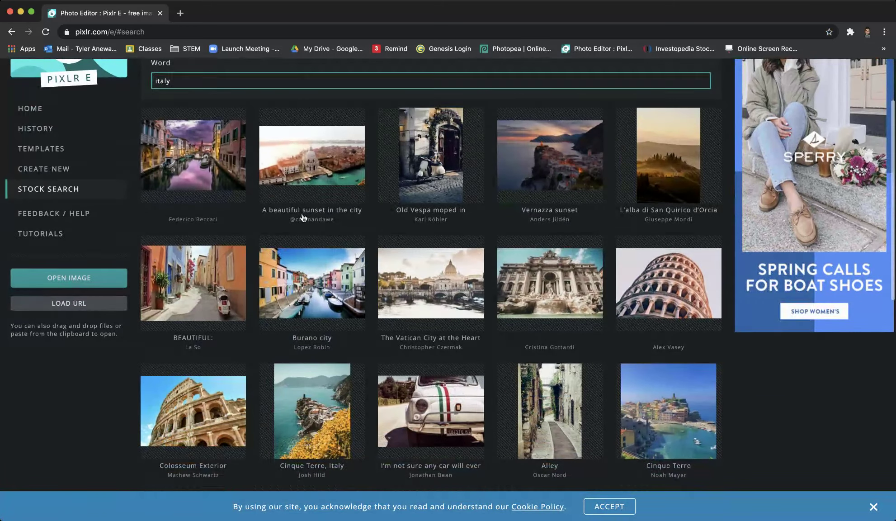
double_click(190, 82)
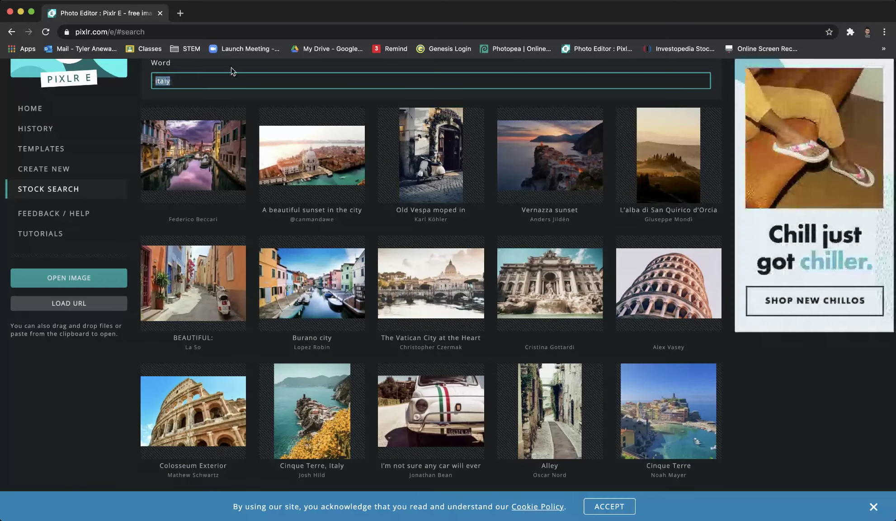
text(boat)
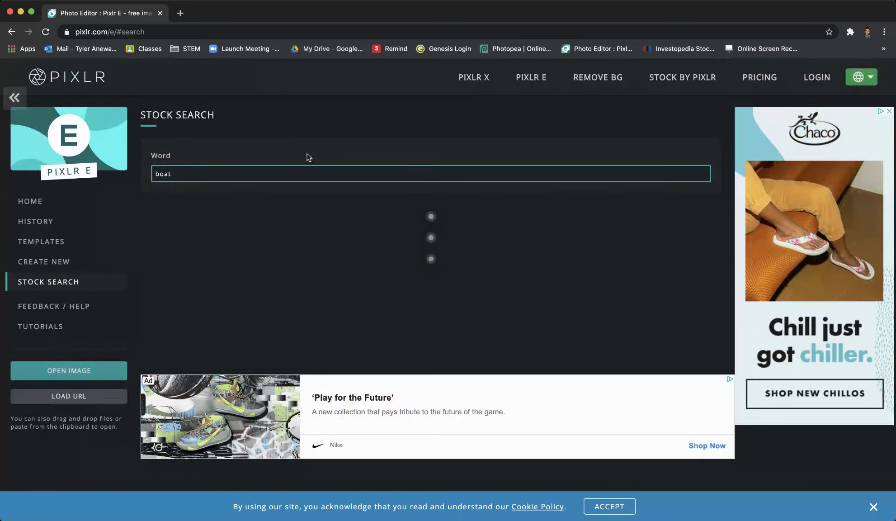
scroll(444, 292, down, 3)
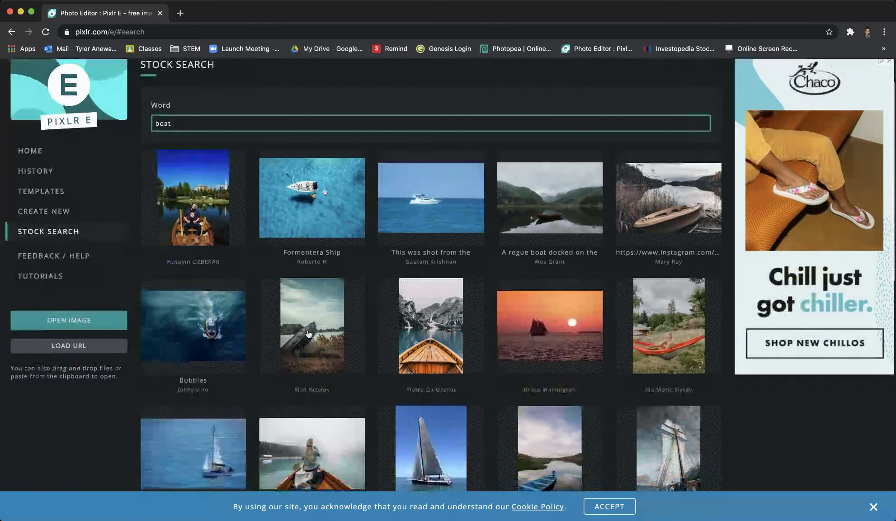
scroll(444, 293, down, 1)
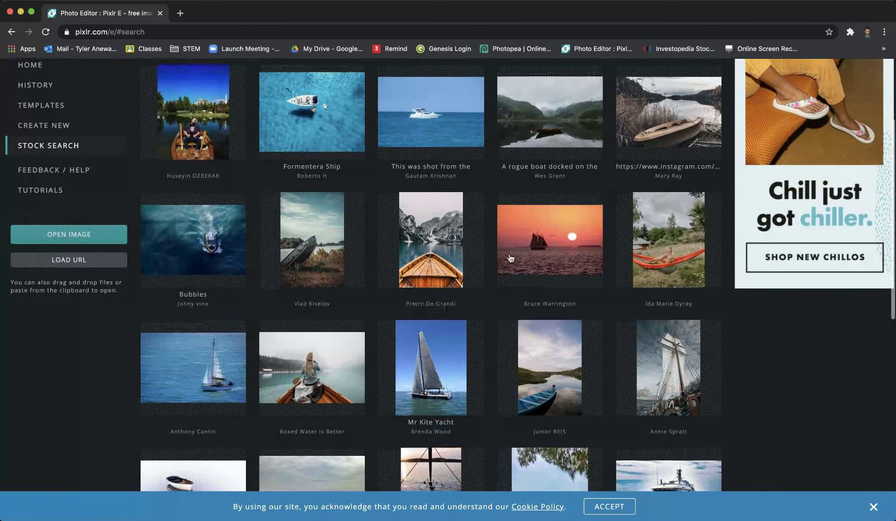
click(549, 238)
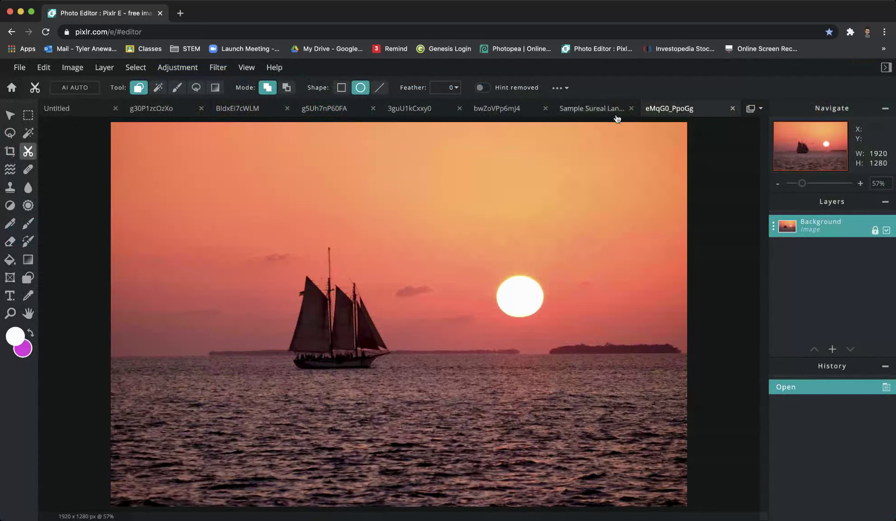
Cut the whole sunset sailboat image and paste it into Sample Sureal Landscape
click(487, 111)
click(416, 112)
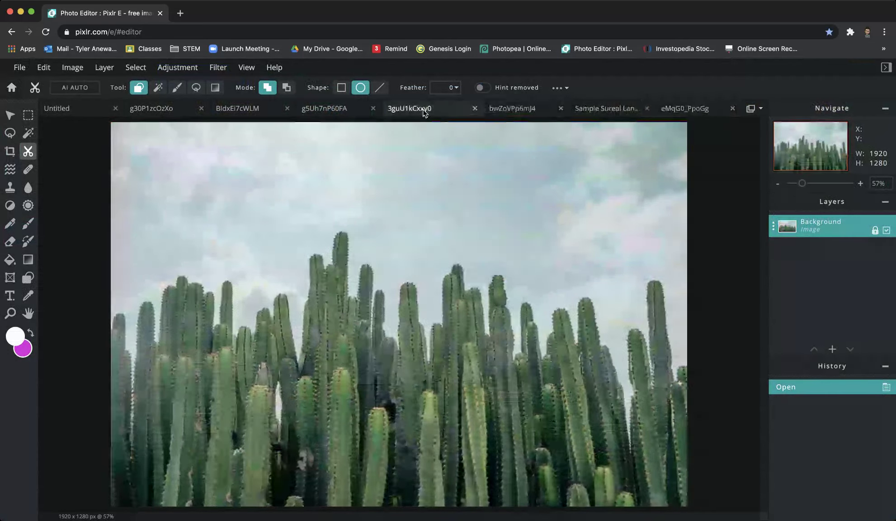
click(340, 116)
click(241, 116)
click(174, 113)
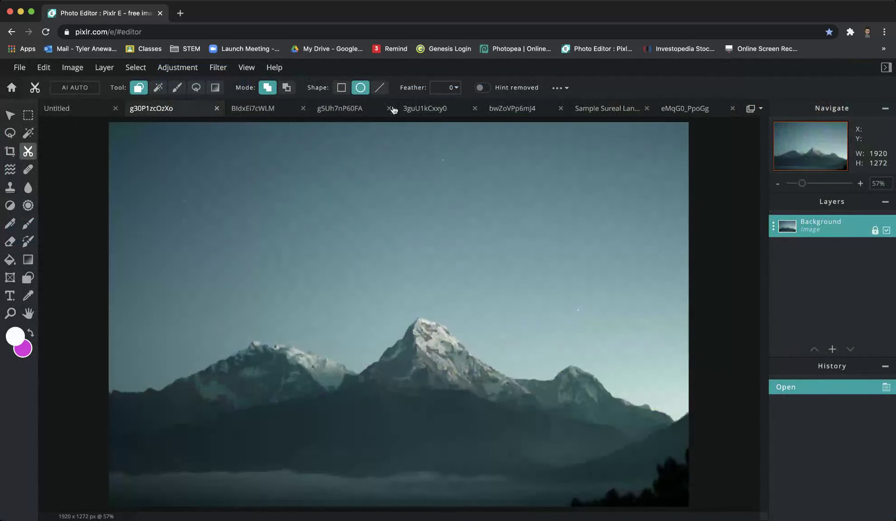
click(686, 113)
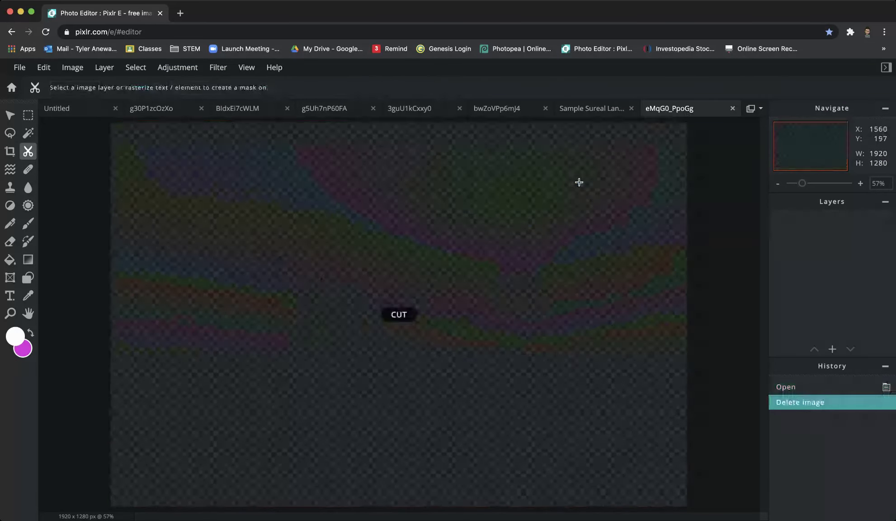
key(super+x)
click(589, 111)
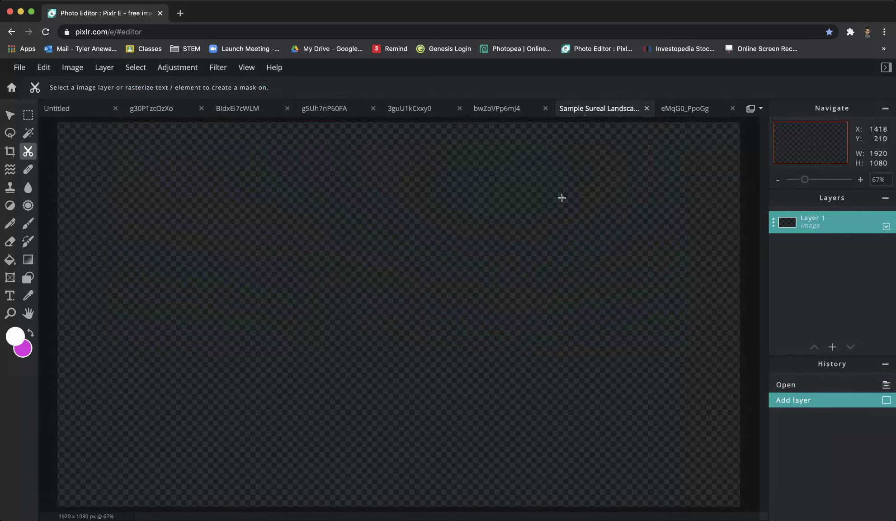
key(super+v)
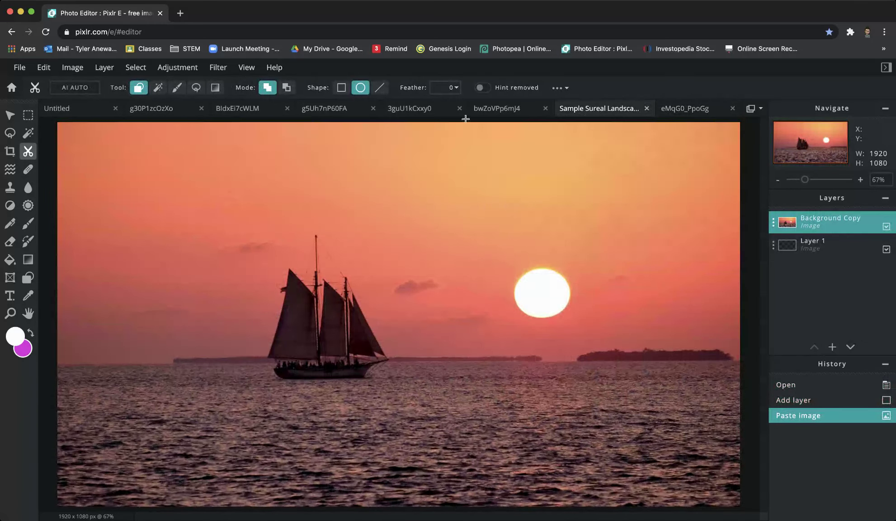
Copy the snowy mountain image and paste it as another layer in Sample Sureal Landscape
click(162, 112)
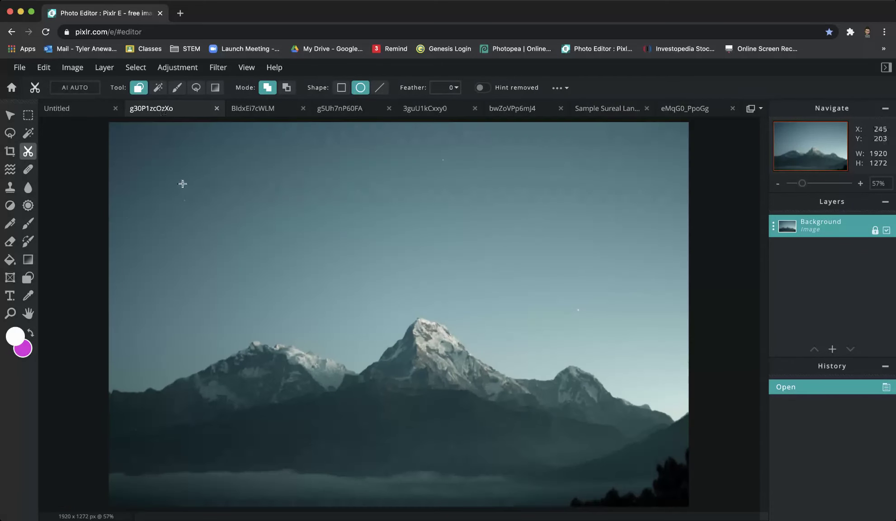
click(45, 67)
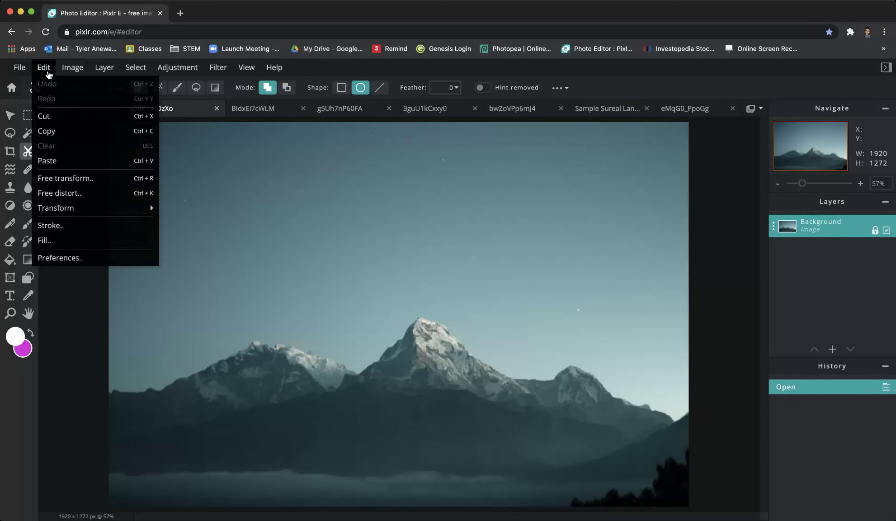
click(49, 132)
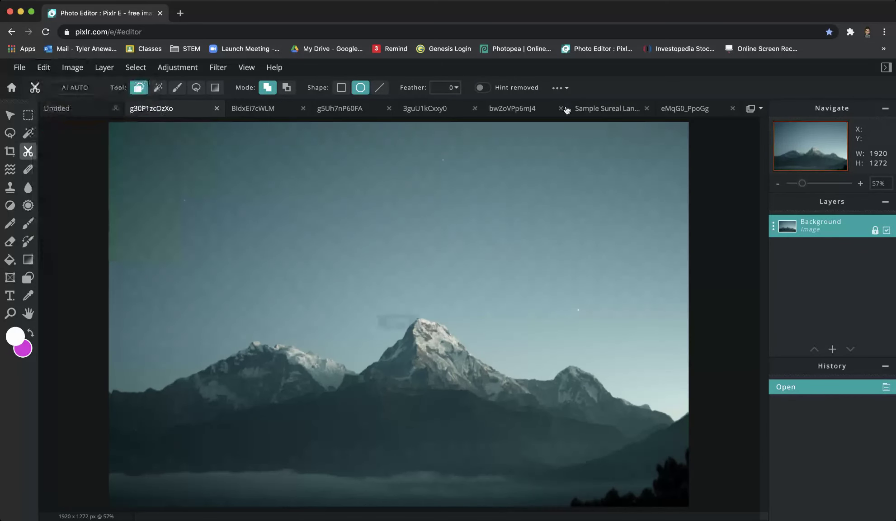
click(609, 111)
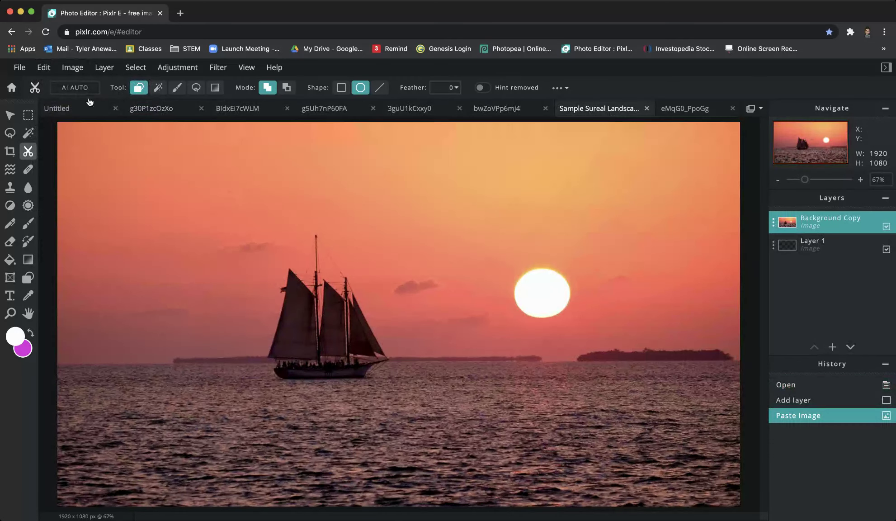
click(43, 68)
click(74, 161)
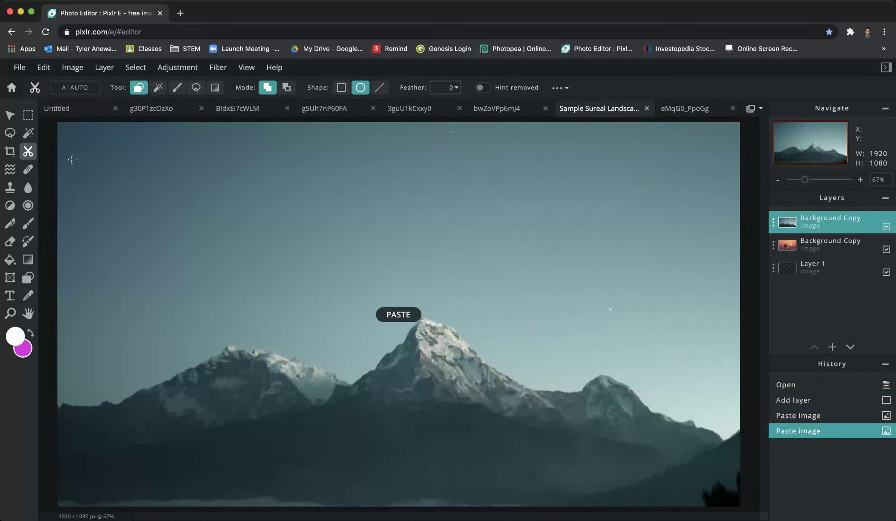
click(886, 227)
click(887, 226)
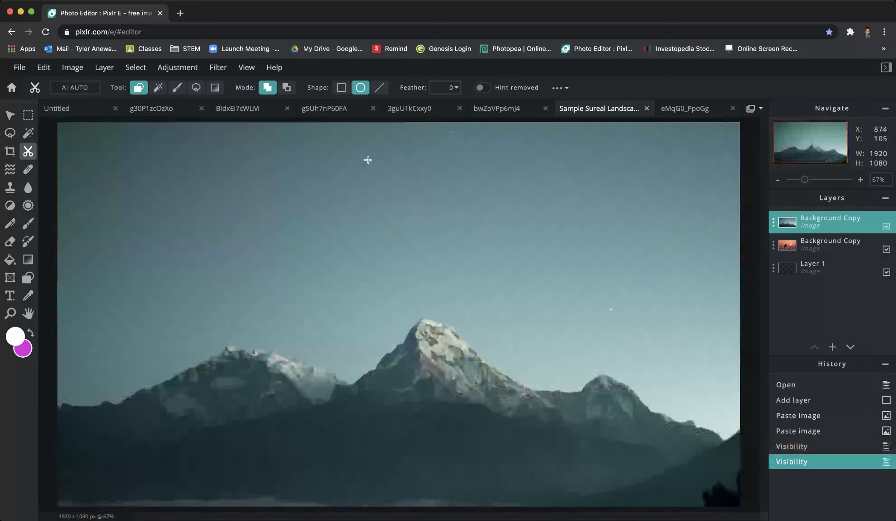
click(154, 109)
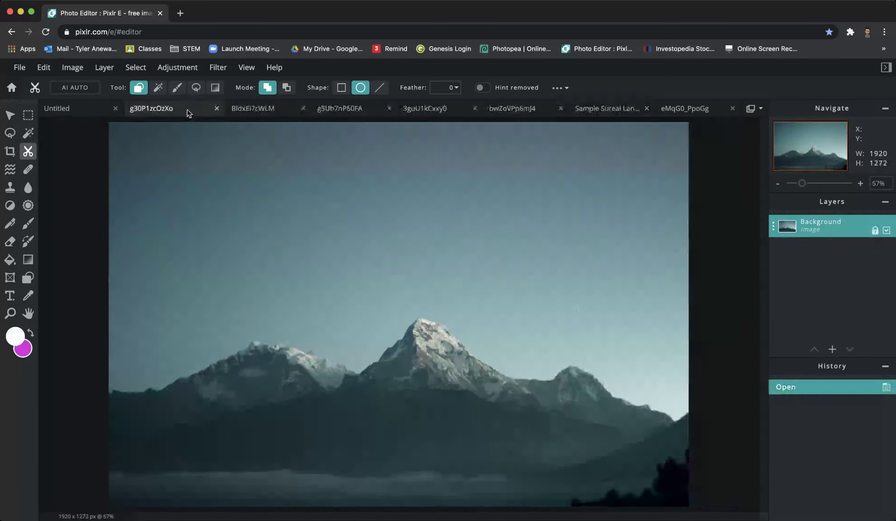
Close the mountain source and paste the starry galaxy sky as a new layer
click(217, 109)
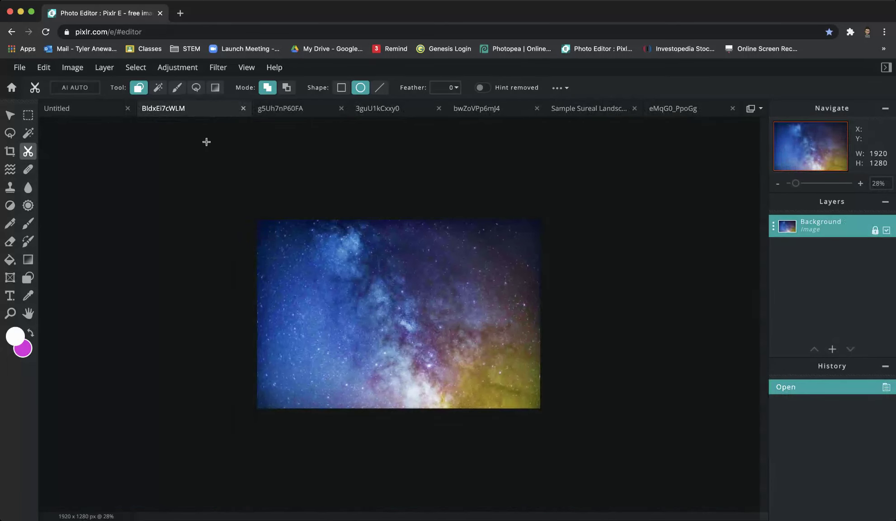
key(ctrl+c)
click(576, 110)
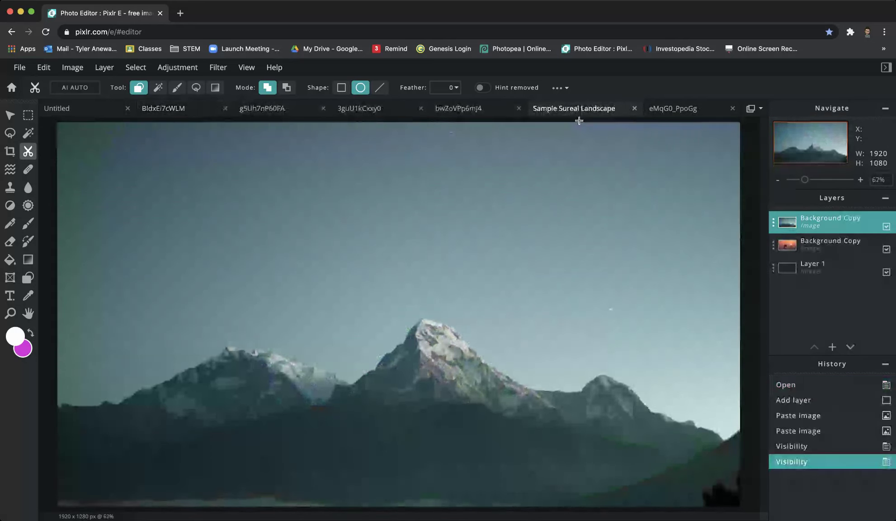
key(ctrl+v)
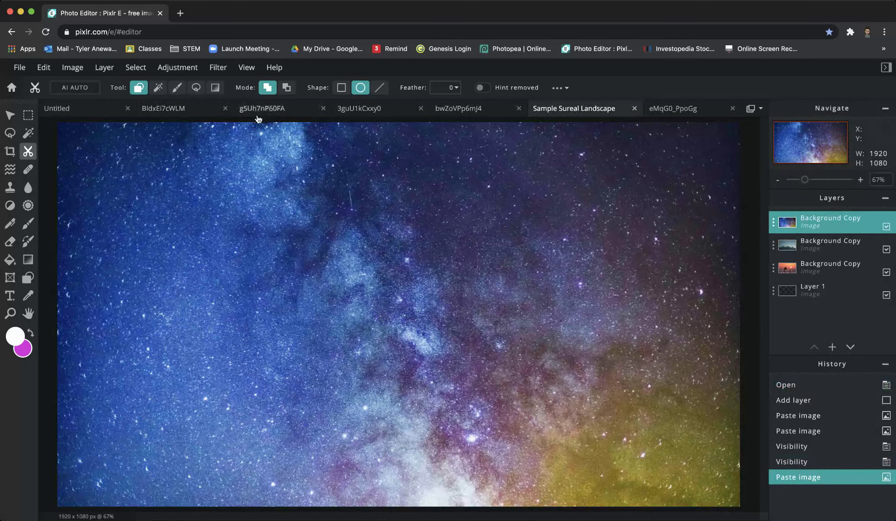
click(179, 110)
click(242, 109)
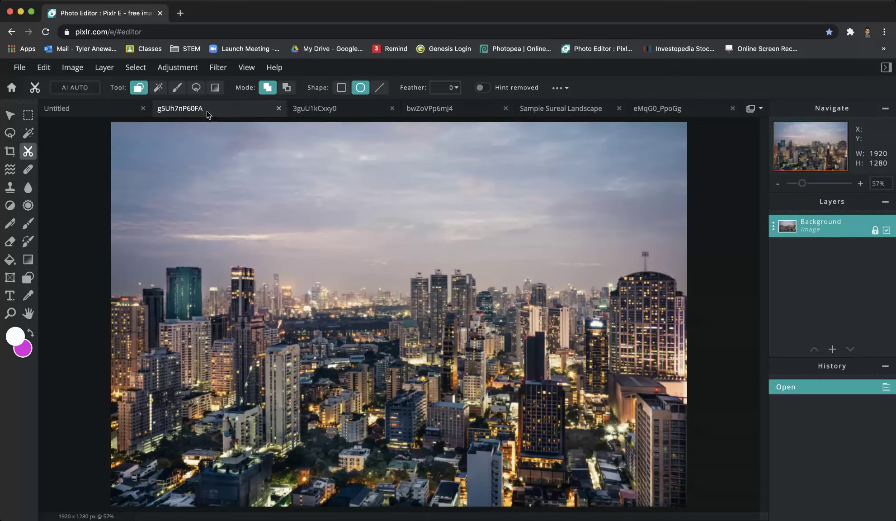
Paste the city skyline photo as a new layer and close its source document
key(ctrl+c)
click(552, 110)
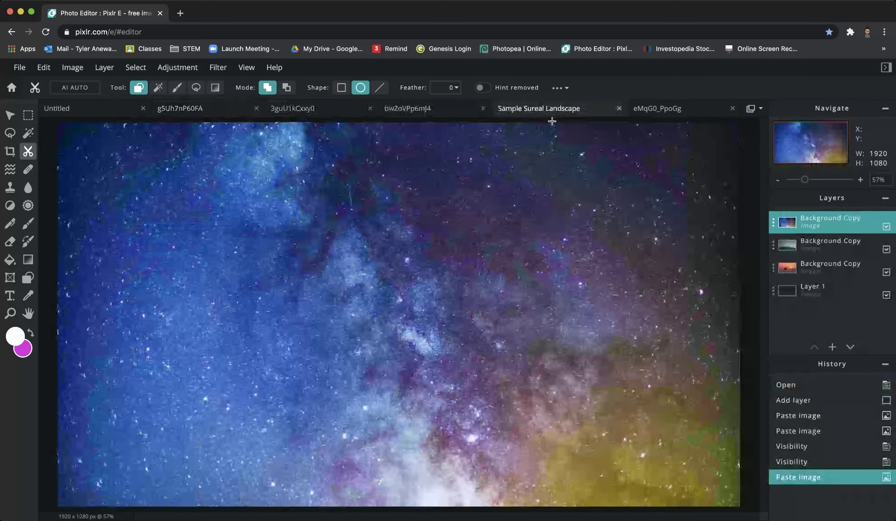
key(ctrl+v)
click(205, 108)
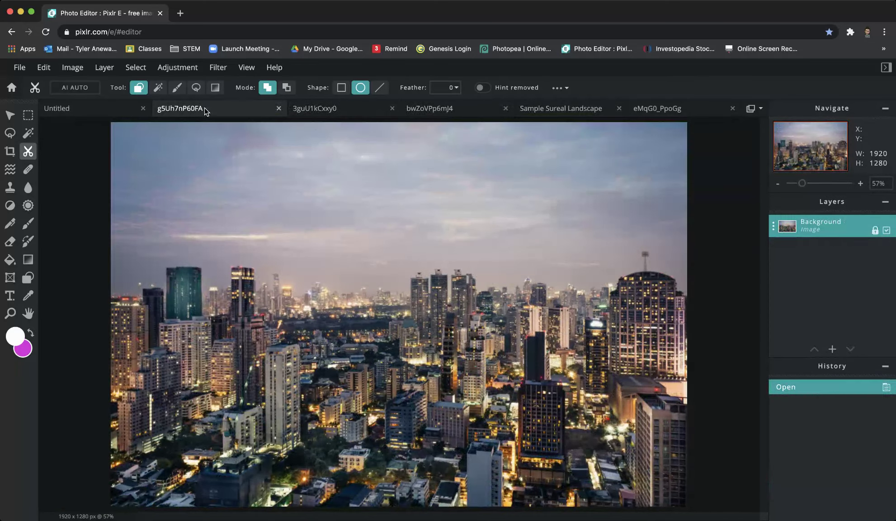
click(278, 108)
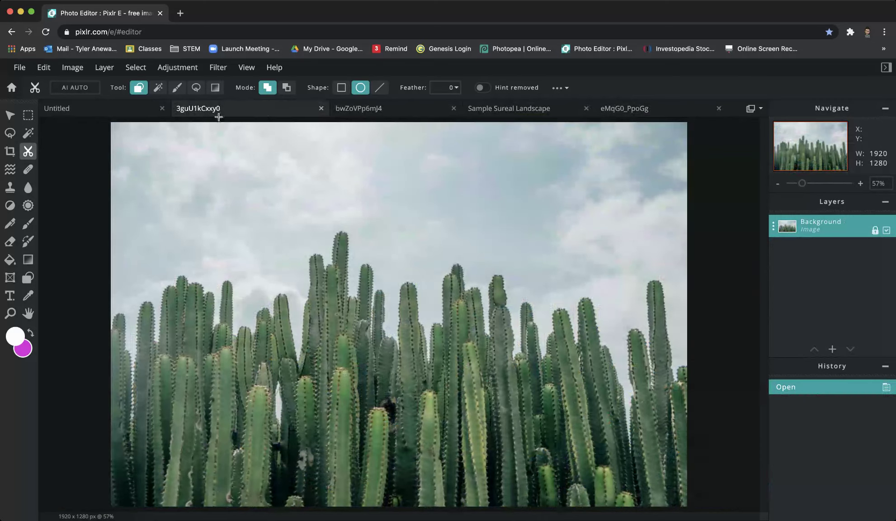
Paste the cactus photo as a layer, check the layer stack, and close the cactus documents
key(ctrl+c)
click(531, 111)
key(ctrl+v)
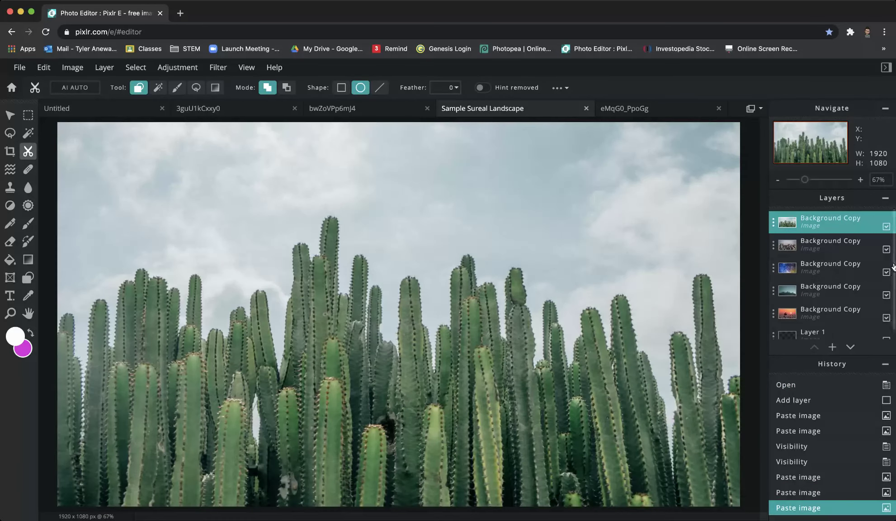
click(886, 249)
click(886, 272)
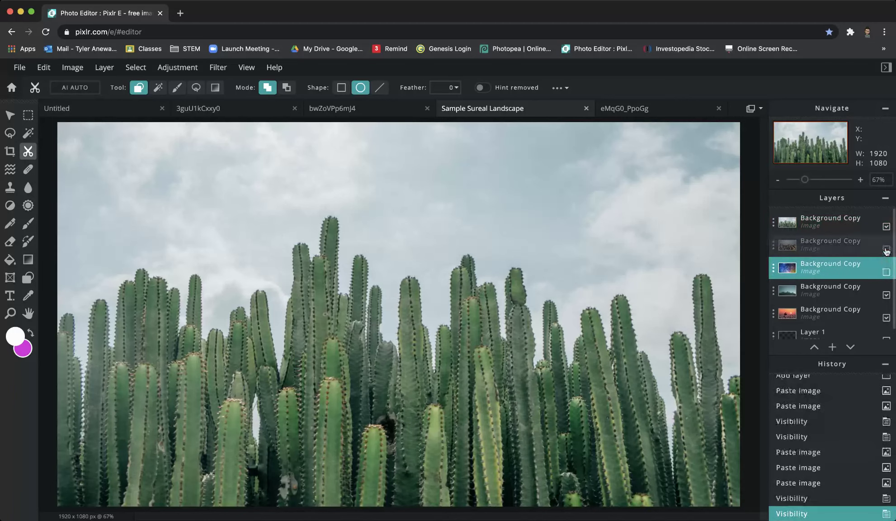
click(886, 249)
click(886, 271)
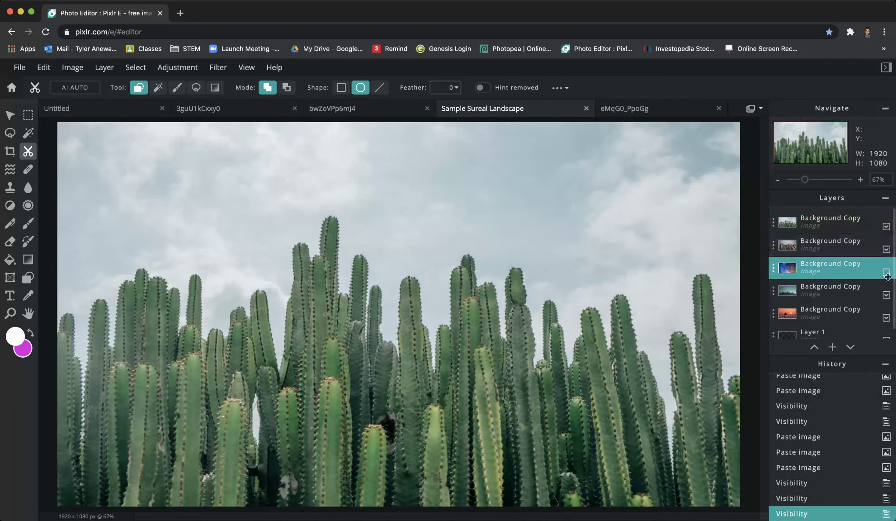
click(213, 109)
click(321, 108)
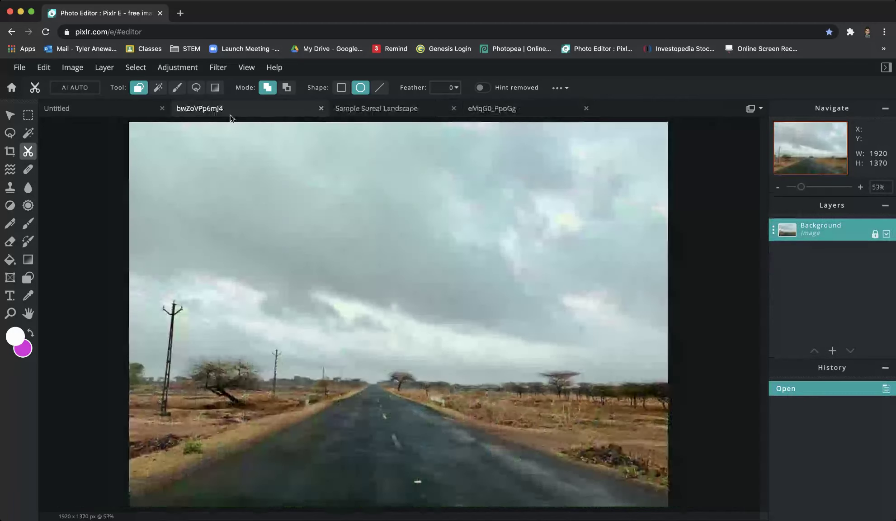
Paste the road photo as the top layer and close the remaining source documents
key(super+c)
click(400, 108)
key(super+v)
drag(815, 263, 814, 222)
click(200, 111)
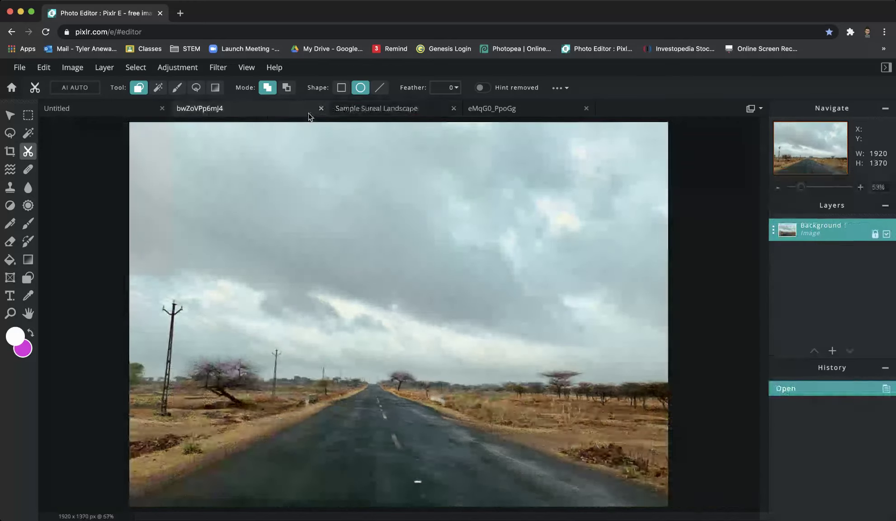
click(321, 109)
click(380, 111)
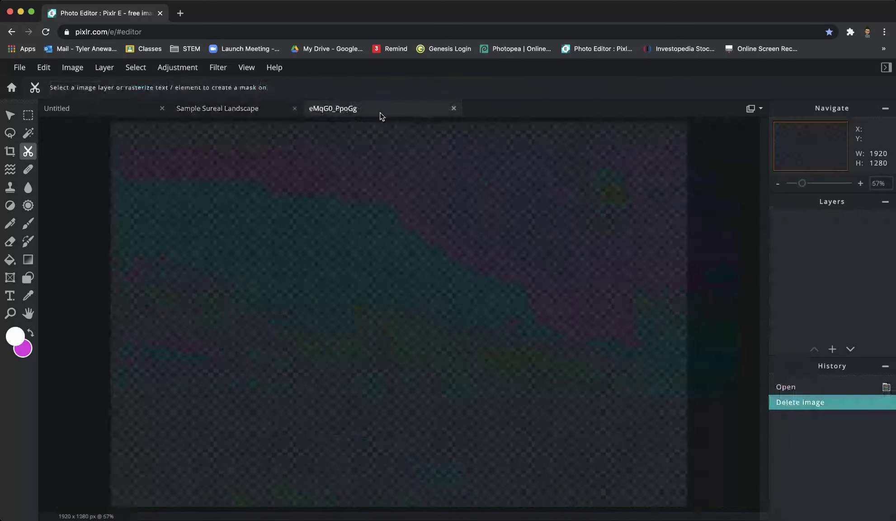
click(454, 108)
Turn off the road, cactus, city skyline and galaxy layers, then drag snowy mountains above them
scroll(841, 277, down, 2)
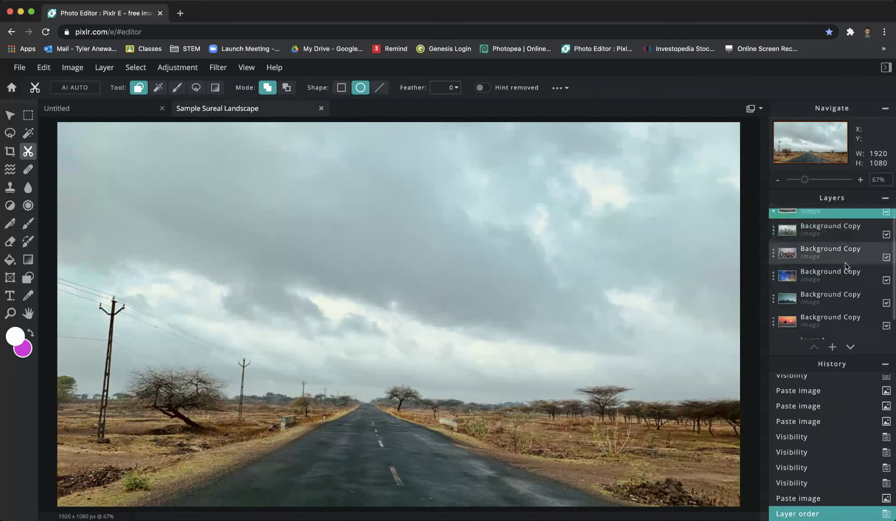
scroll(846, 272, up, 2)
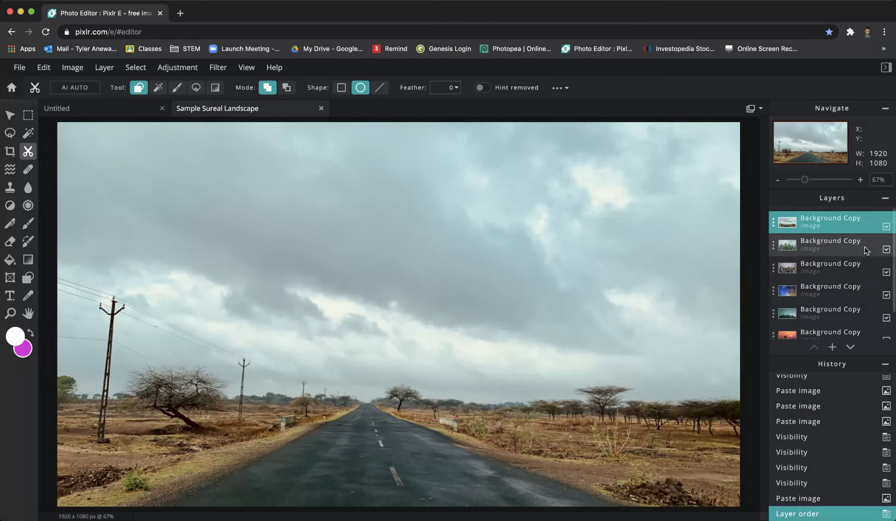
click(886, 226)
click(886, 249)
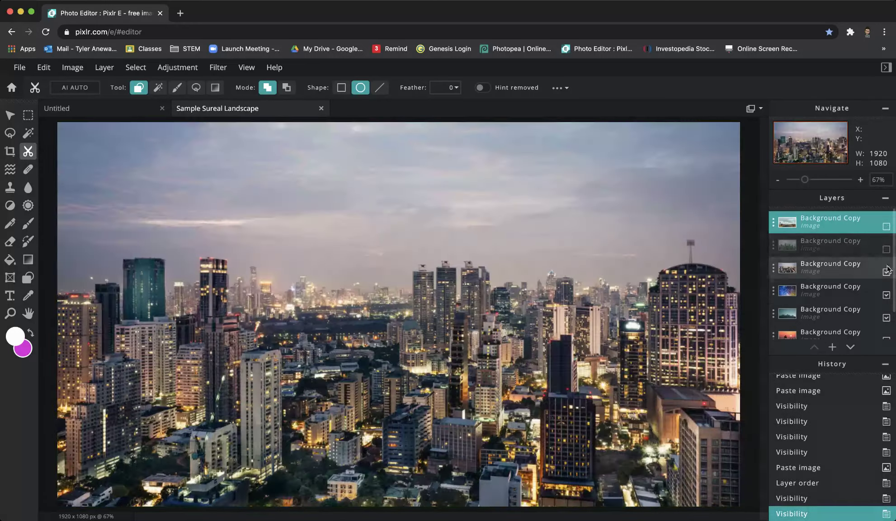
click(886, 272)
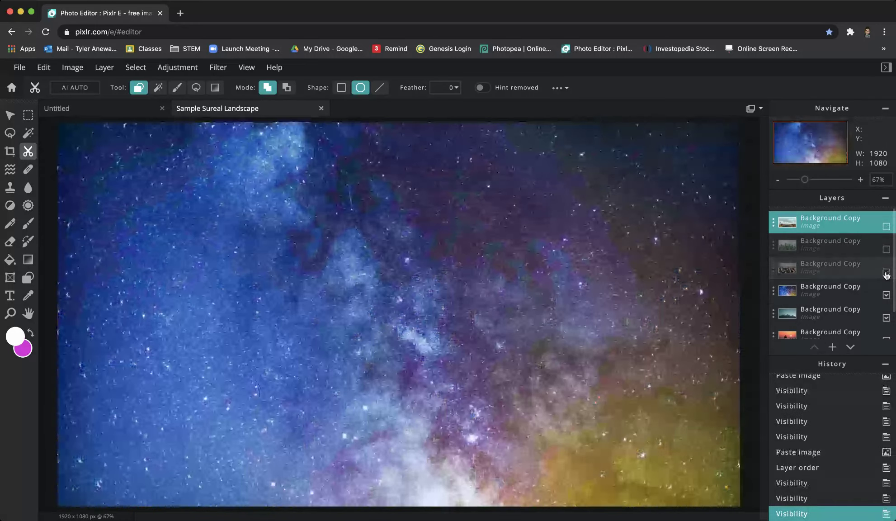
click(887, 295)
click(841, 317)
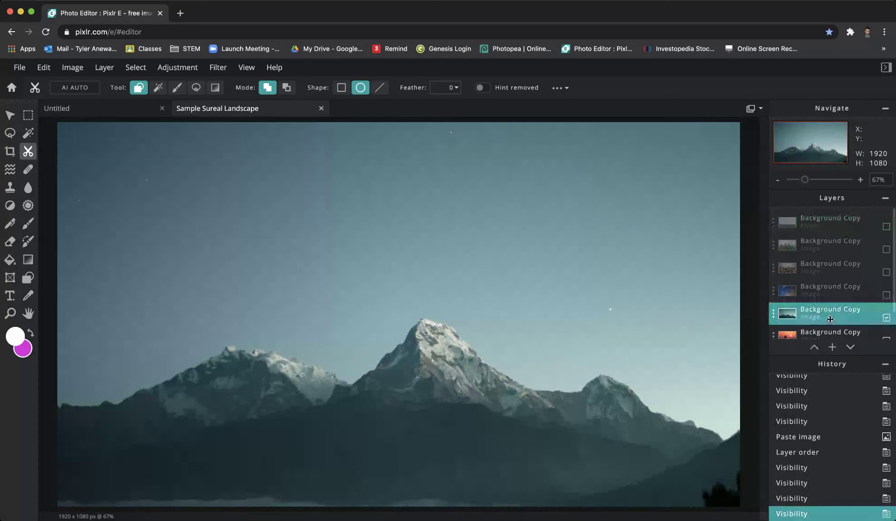
drag(824, 313, 822, 224)
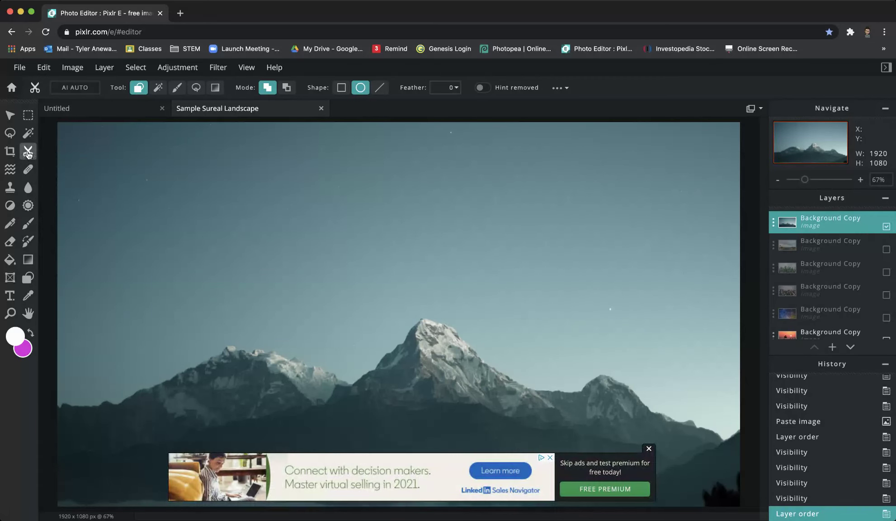
Use Magic Mask to subtract the five sky regions from the mountain layer
click(158, 89)
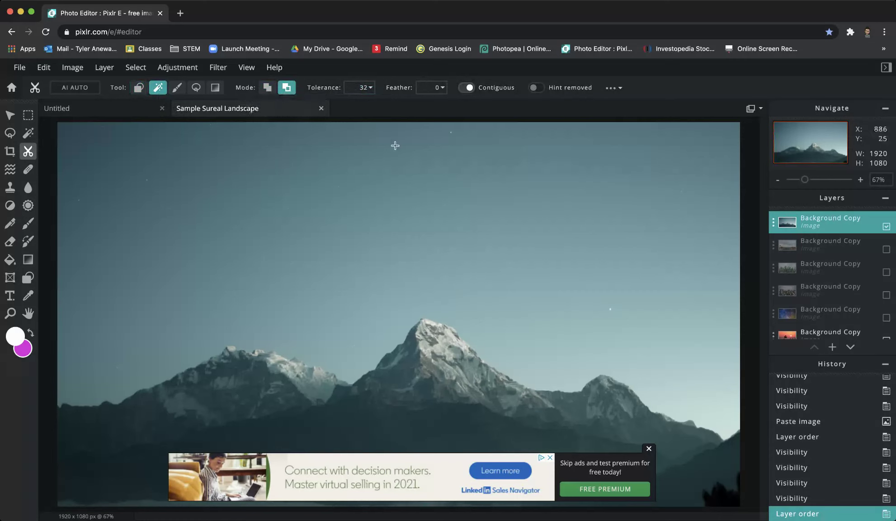
click(372, 259)
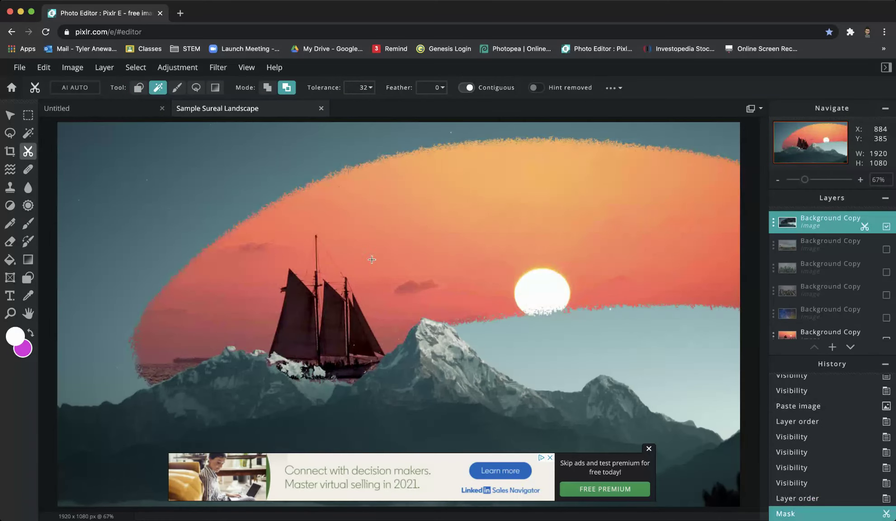
click(556, 337)
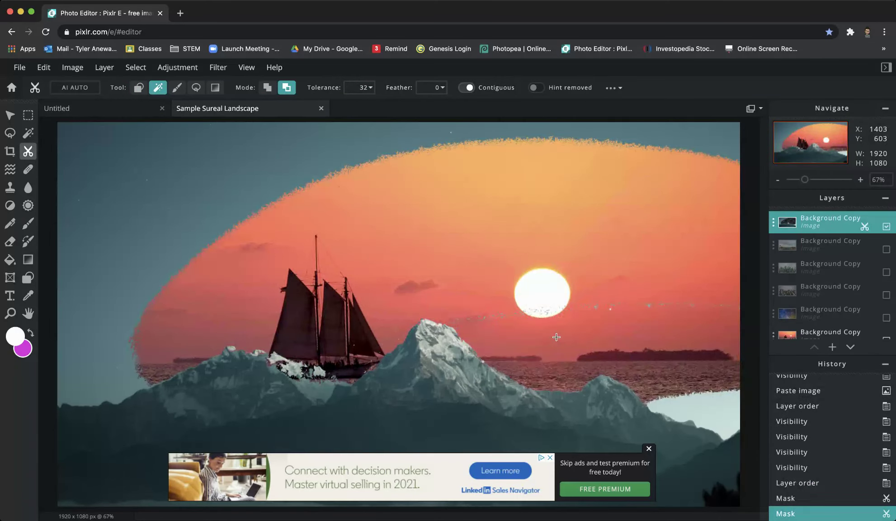
click(703, 399)
click(150, 216)
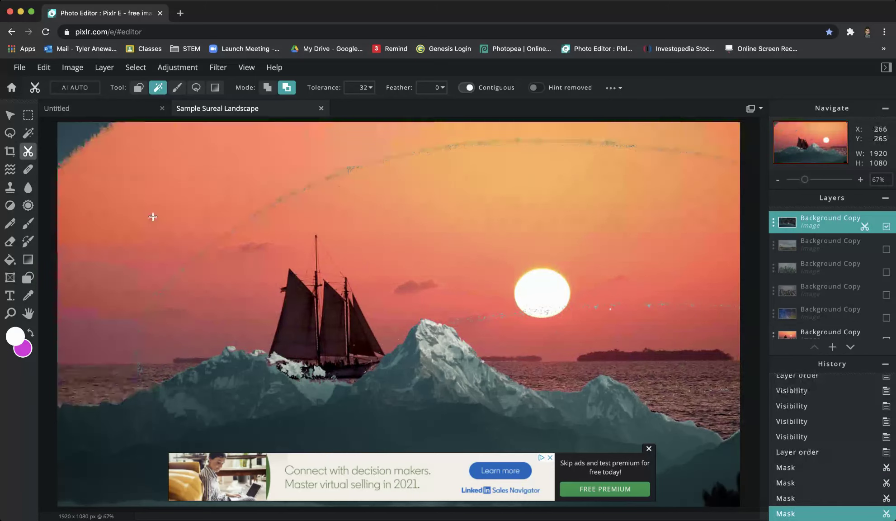
click(73, 131)
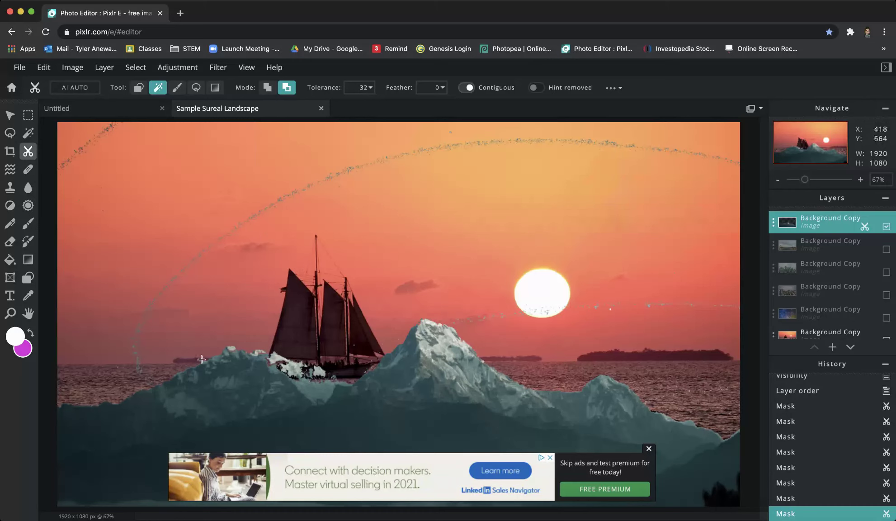
click(177, 90)
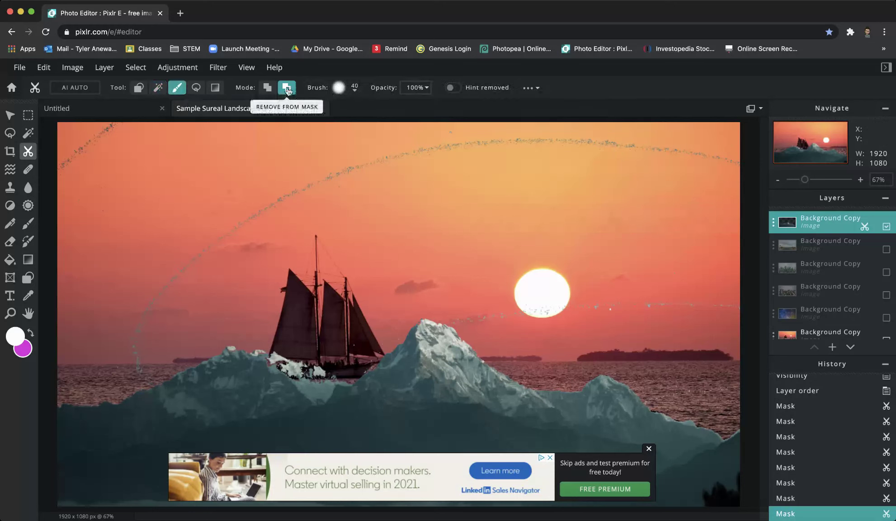
Paint out the stray dotted arc and specks in the sky, resizing the brush as needed
drag(274, 206, 209, 253)
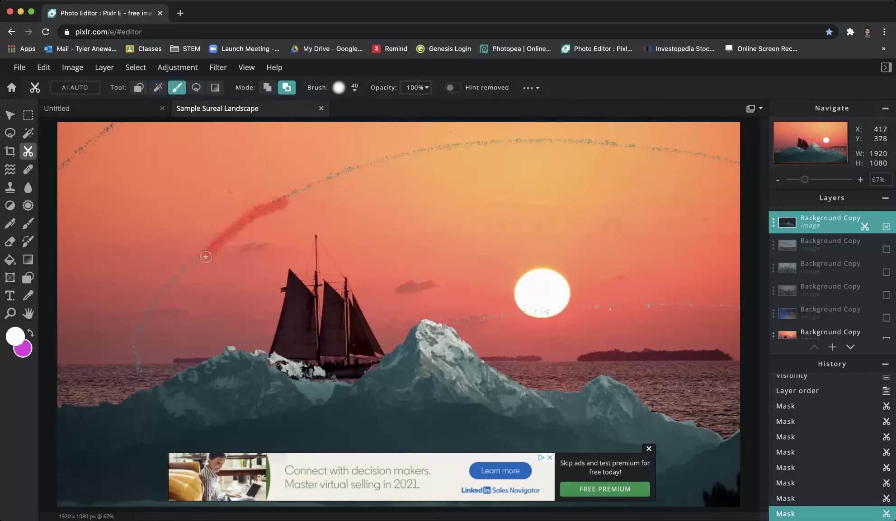
mouse_move(299, 194)
mouse_down()
mouse_move(287, 207)
mouse_move(390, 156)
mouse_move(602, 145)
mouse_move(711, 151)
mouse_move(728, 162)
mouse_move(564, 143)
mouse_move(435, 143)
mouse_move(321, 164)
mouse_move(243, 262)
mouse_move(188, 263)
mouse_up()
key(bracketright)
mouse_move(199, 231)
mouse_down()
mouse_move(160, 276)
mouse_move(140, 318)
mouse_up()
mouse_move(165, 270)
mouse_down()
mouse_move(149, 295)
mouse_move(142, 362)
mouse_up()
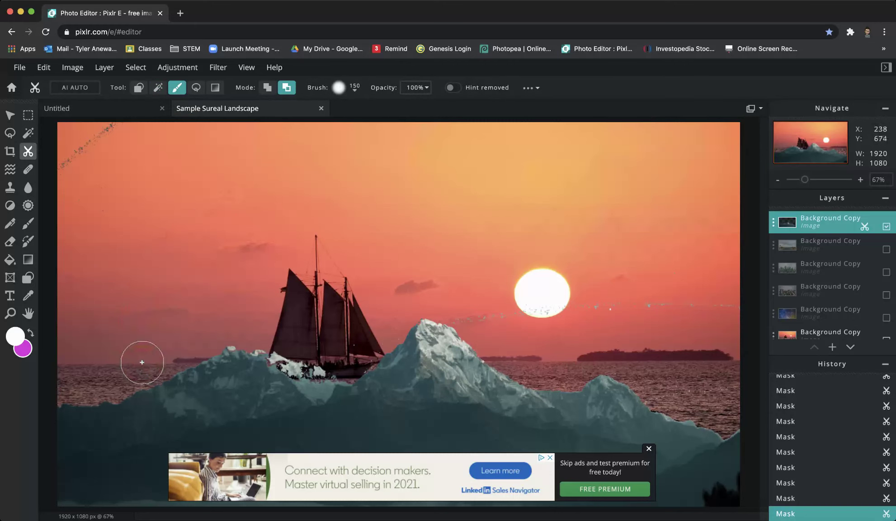
mouse_move(58, 181)
mouse_down()
mouse_move(111, 125)
mouse_move(117, 206)
mouse_move(92, 242)
mouse_up()
mouse_move(98, 131)
mouse_down()
mouse_move(89, 157)
mouse_move(98, 210)
mouse_up()
key(bracketleft)
key(bracketleft)
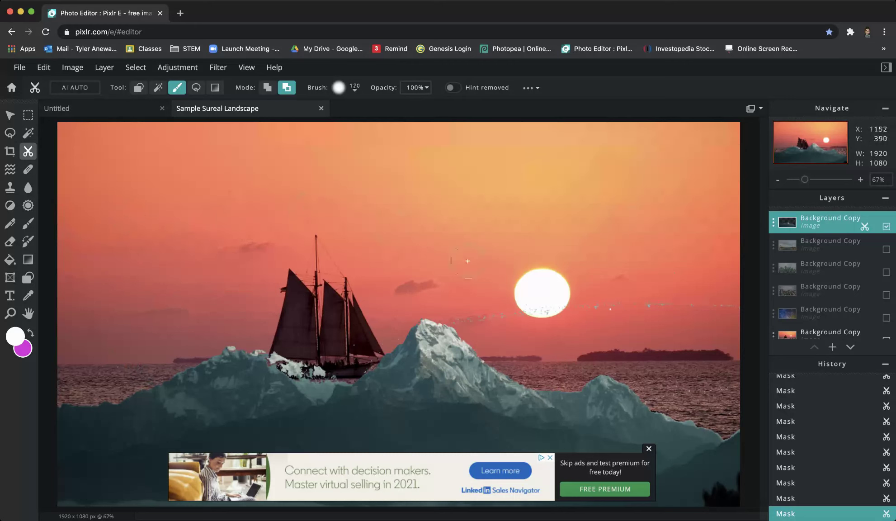
mouse_move(485, 305)
mouse_down()
mouse_move(741, 312)
mouse_move(722, 353)
mouse_move(729, 386)
mouse_move(660, 379)
mouse_move(642, 337)
mouse_move(549, 353)
mouse_move(440, 289)
mouse_move(416, 285)
mouse_move(355, 334)
mouse_move(273, 305)
mouse_move(197, 308)
mouse_move(93, 362)
mouse_up()
key(bracketright)
key(bracketright)
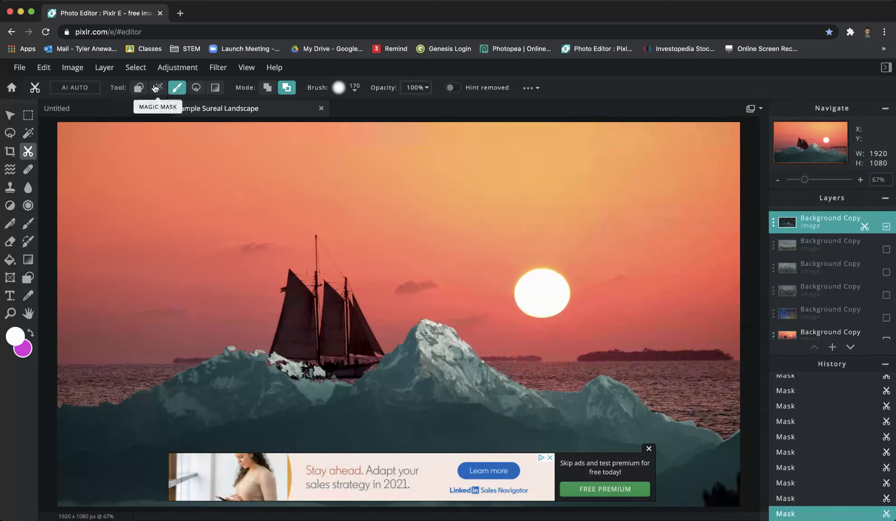
With a smaller brush, remove sky fringe between the peak and the ship's stern
scroll(312, 383, up, 5)
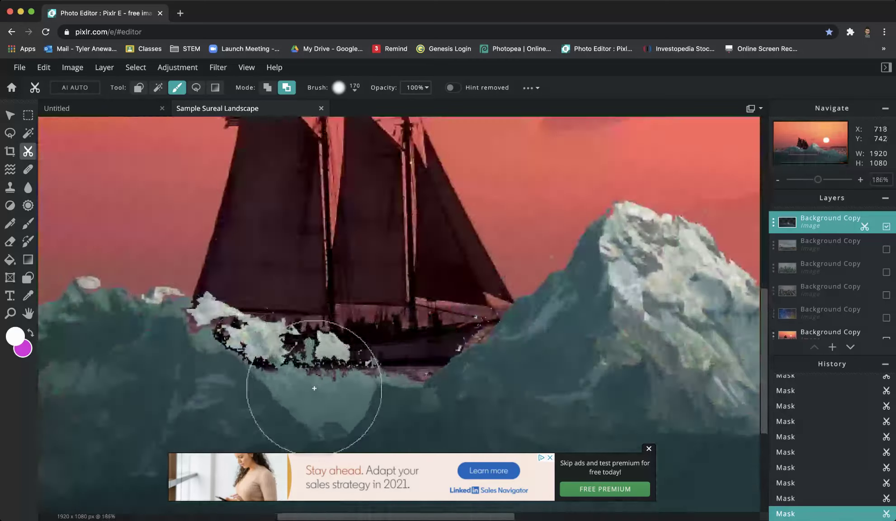
scroll(314, 388, down, 3)
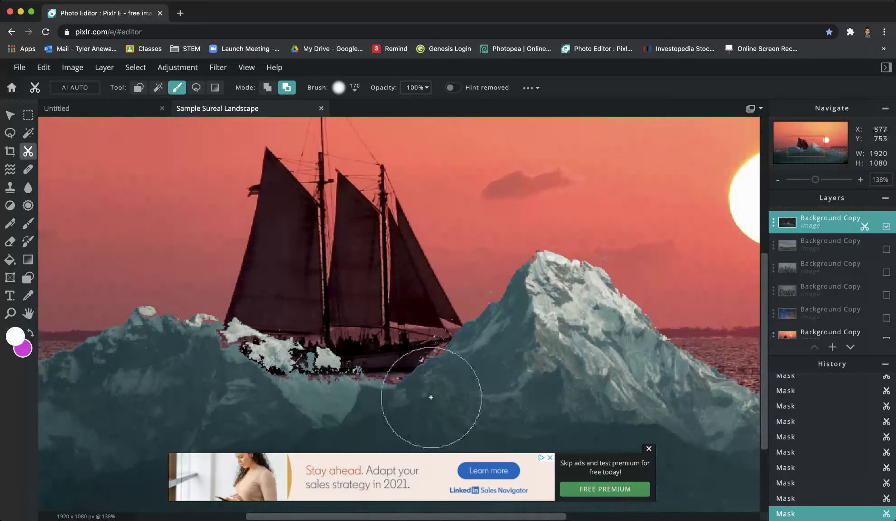
click(649, 449)
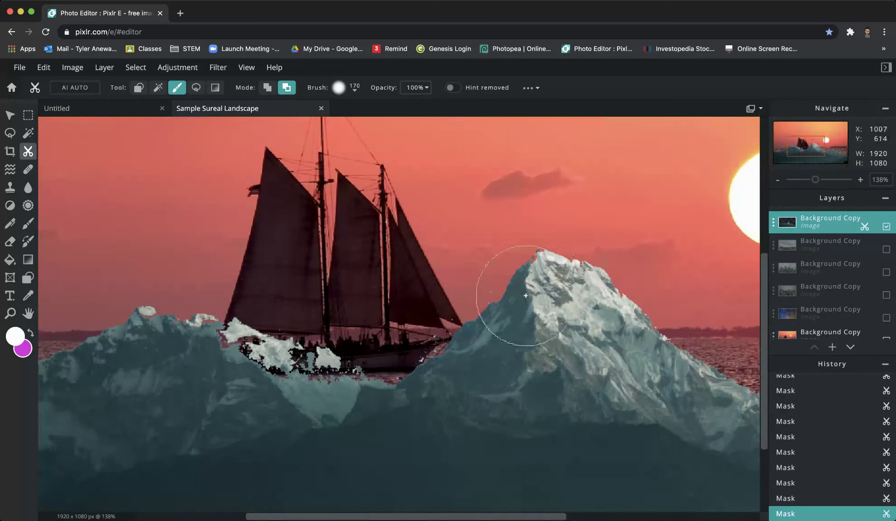
key(bracketleft)
key(bracketleft)
key(bracketleft)
key(bracketleft)
key(bracketleft)
key(bracketleft)
key(bracketleft)
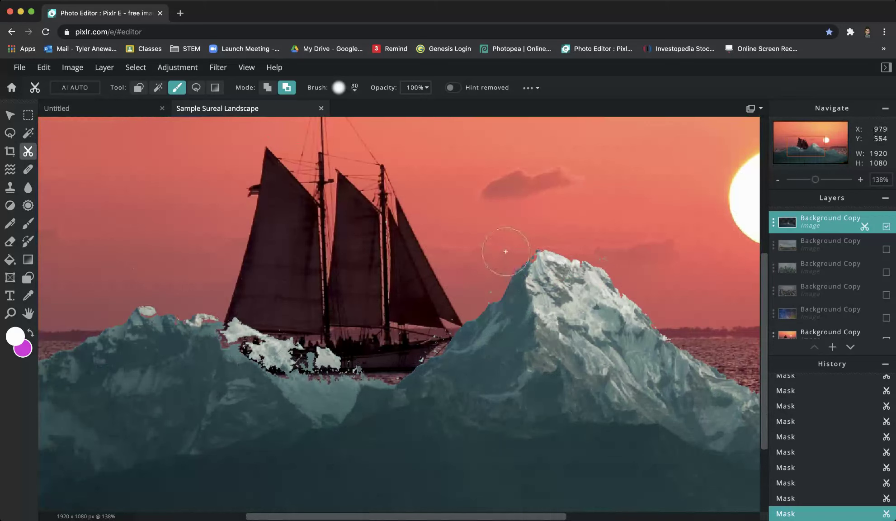
mouse_move(505, 251)
mouse_down()
mouse_move(410, 330)
mouse_move(415, 337)
mouse_up()
drag(563, 223, 636, 256)
In Add mode, restore the iceberg by the bow and the left ridge, zooming to 329%
click(267, 88)
mouse_move(155, 335)
mouse_down()
mouse_move(200, 341)
mouse_move(307, 385)
mouse_move(327, 376)
mouse_move(240, 350)
mouse_move(205, 323)
mouse_up()
key(bracketleft)
key(bracketleft)
key(bracketleft)
key(bracketleft)
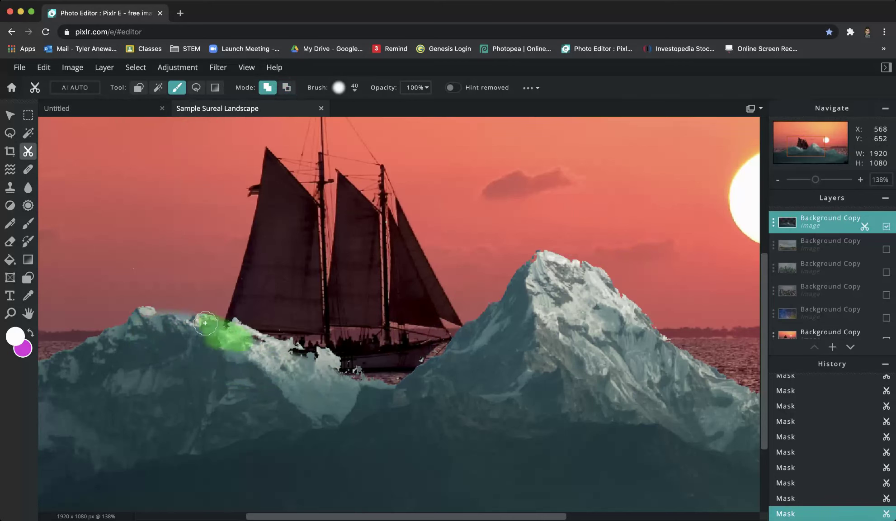
mouse_move(285, 350)
mouse_down()
mouse_move(367, 383)
mouse_move(356, 391)
mouse_move(144, 324)
mouse_up()
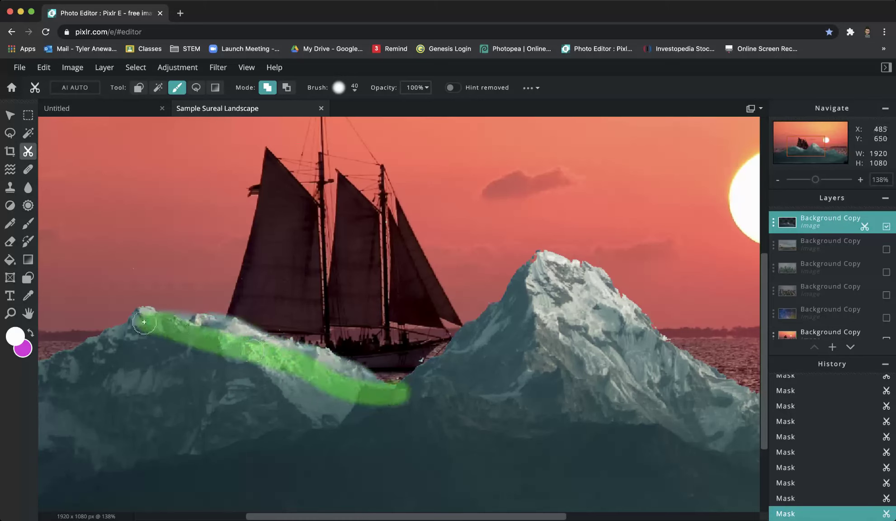
mouse_move(422, 399)
mouse_down()
mouse_move(434, 374)
mouse_move(524, 281)
mouse_up()
mouse_move(604, 298)
mouse_down()
mouse_move(630, 315)
mouse_move(692, 364)
mouse_up()
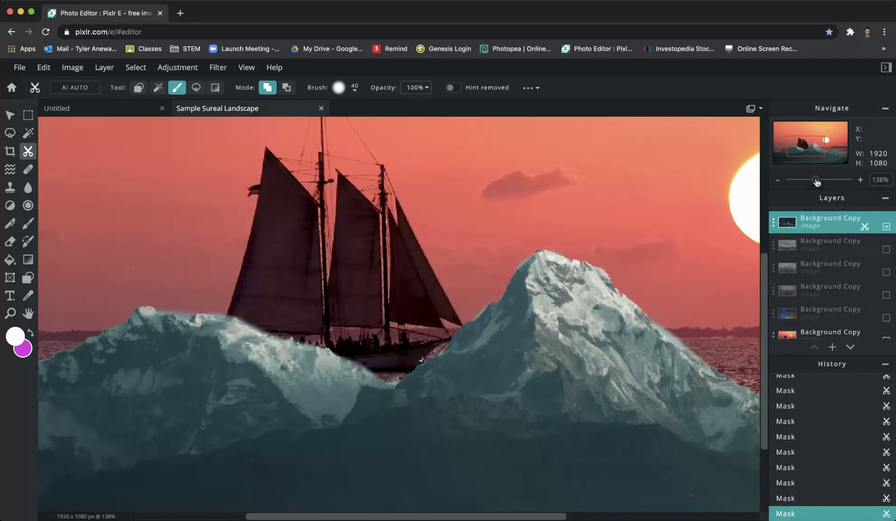
drag(817, 182, 803, 158)
mouse_move(434, 190)
mouse_down()
mouse_move(486, 209)
mouse_move(481, 222)
mouse_up()
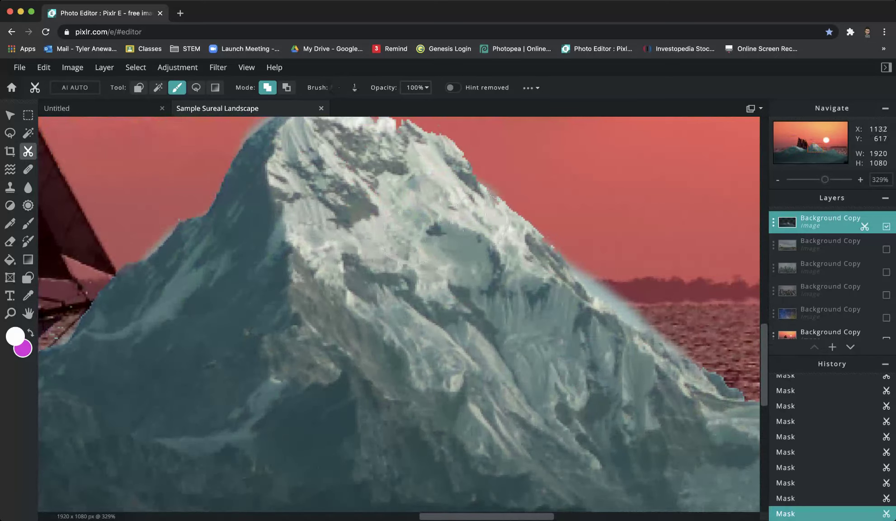
Paint rock and snow back in along the main peak's ridge
drag(490, 201, 445, 162)
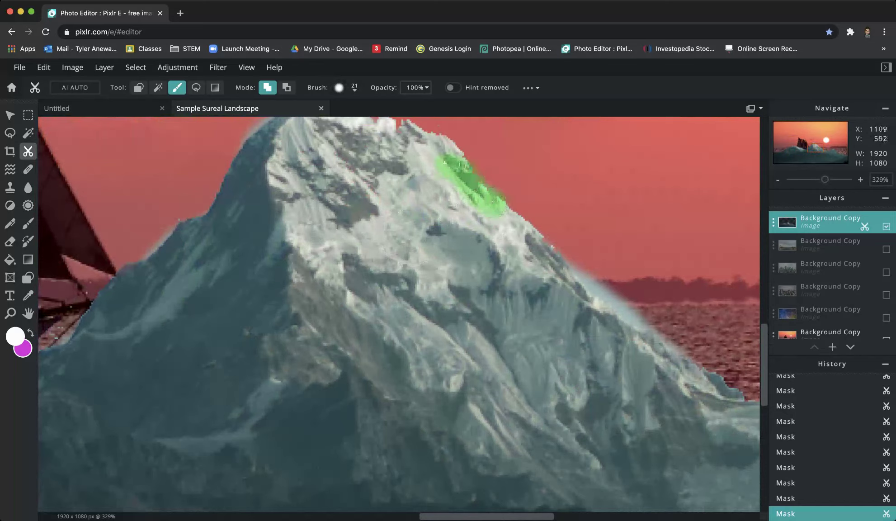
drag(389, 136, 389, 137)
scroll(389, 181, up, 3)
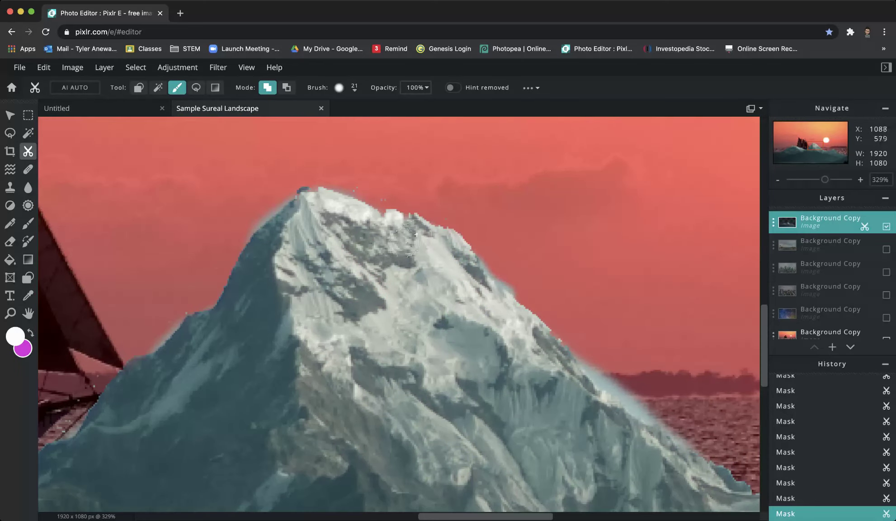
mouse_move(415, 232)
mouse_down()
mouse_move(364, 224)
mouse_move(359, 211)
mouse_move(323, 202)
mouse_move(311, 226)
mouse_up()
Trim sky fringe and stray pixels off the right slope in Subtract mode, undoing one stroke
click(287, 87)
mouse_move(600, 356)
mouse_down()
mouse_move(652, 403)
mouse_move(667, 400)
mouse_move(593, 286)
mouse_move(411, 258)
mouse_move(367, 297)
mouse_move(216, 229)
mouse_move(255, 231)
mouse_move(349, 284)
mouse_move(382, 329)
mouse_move(488, 407)
mouse_move(413, 362)
mouse_move(331, 270)
mouse_move(233, 215)
mouse_up()
click(267, 87)
key(ctrl+z)
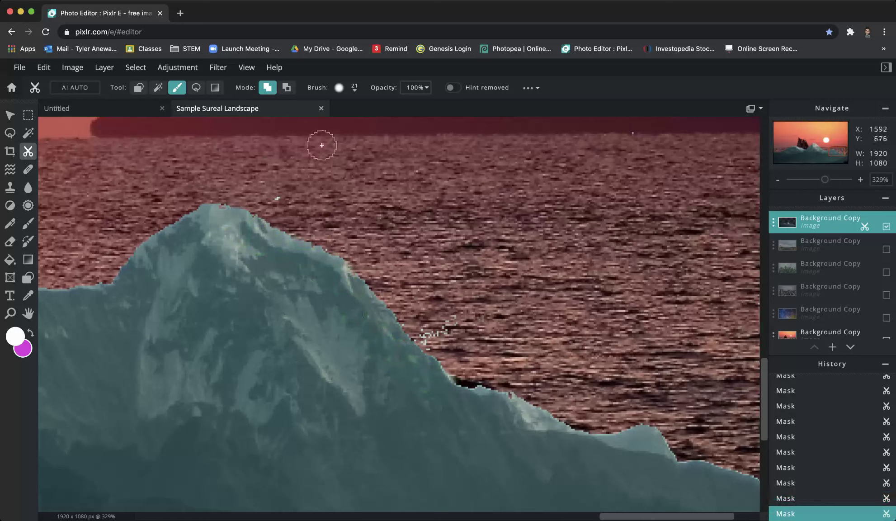
click(286, 88)
mouse_move(266, 193)
mouse_down()
mouse_move(445, 288)
mouse_move(450, 329)
mouse_move(436, 341)
mouse_up()
drag(825, 179, 804, 185)
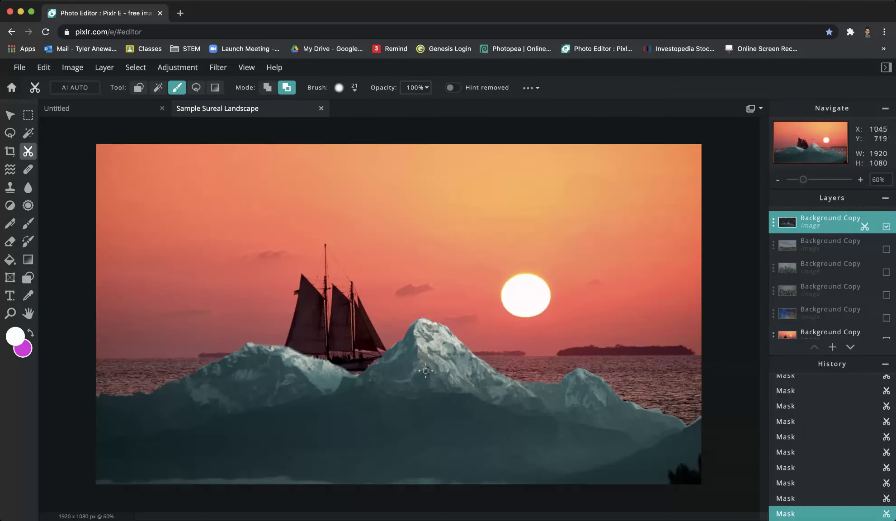
Rename the top layer to 'Wand Msk', then move the galaxy sky layer up and make it visible
click(774, 224)
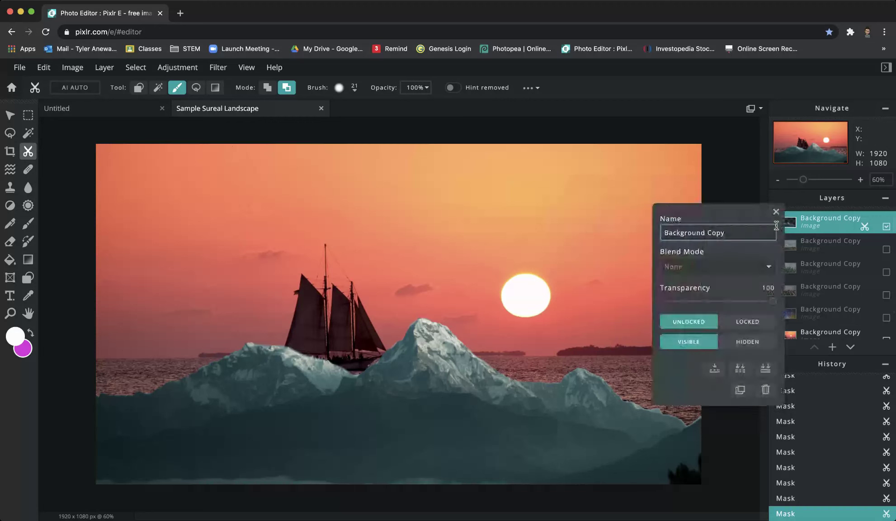
text(Wand)
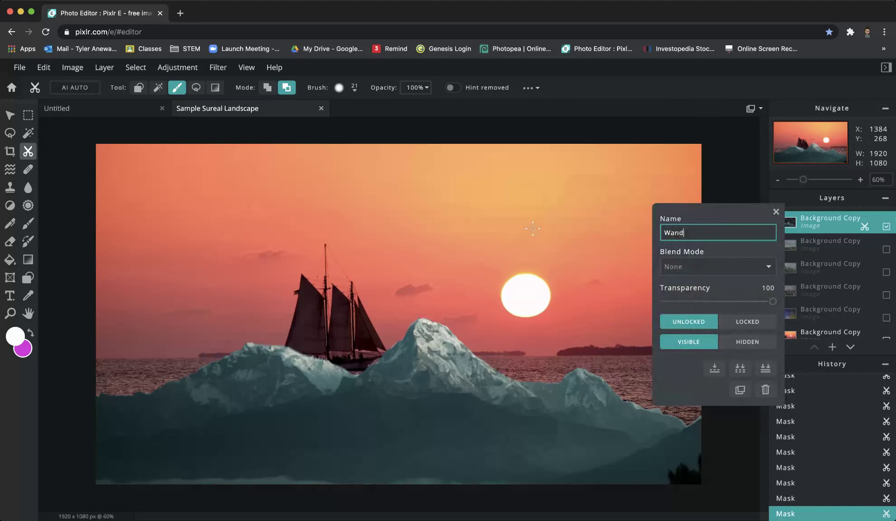
text( Msk)
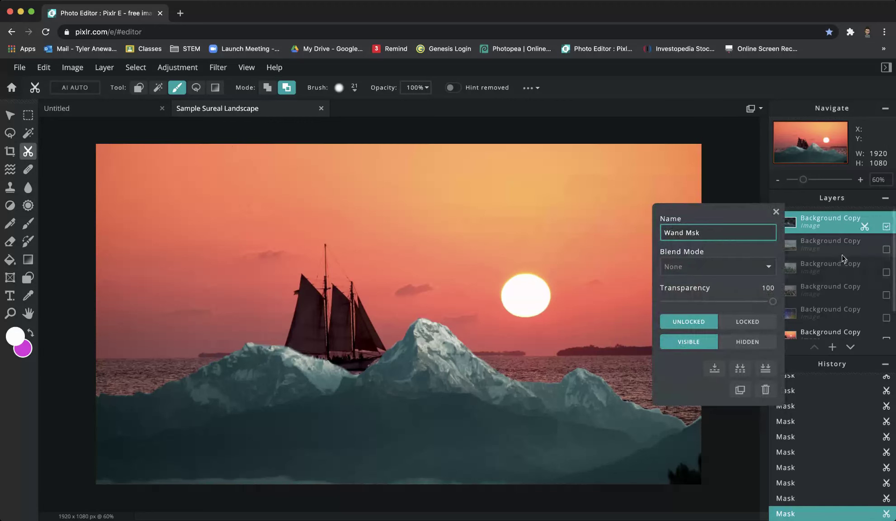
click(776, 212)
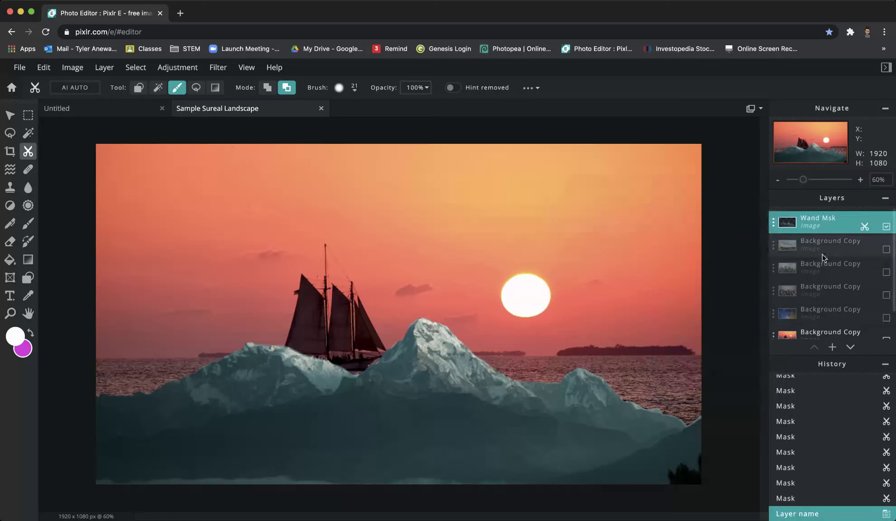
drag(882, 314, 884, 255)
click(886, 250)
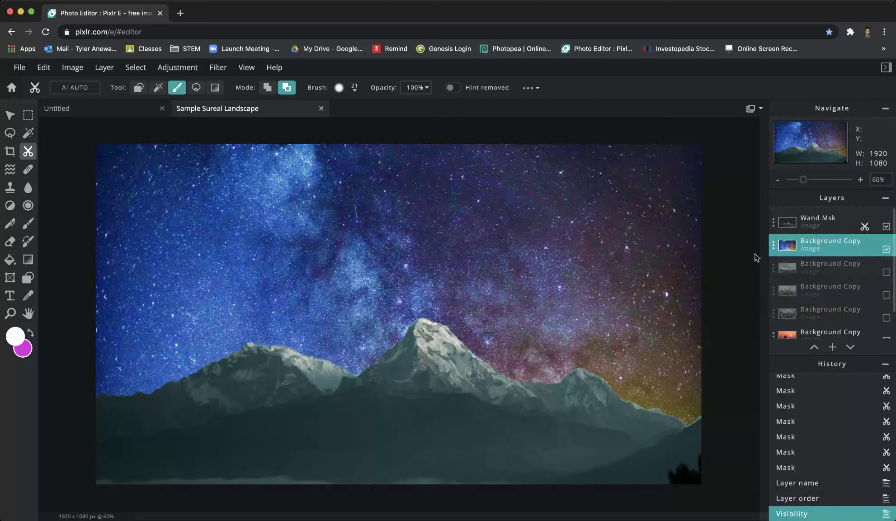
Move the sunset ship layer to the top and hide the Wand Msk mountain layer
click(809, 226)
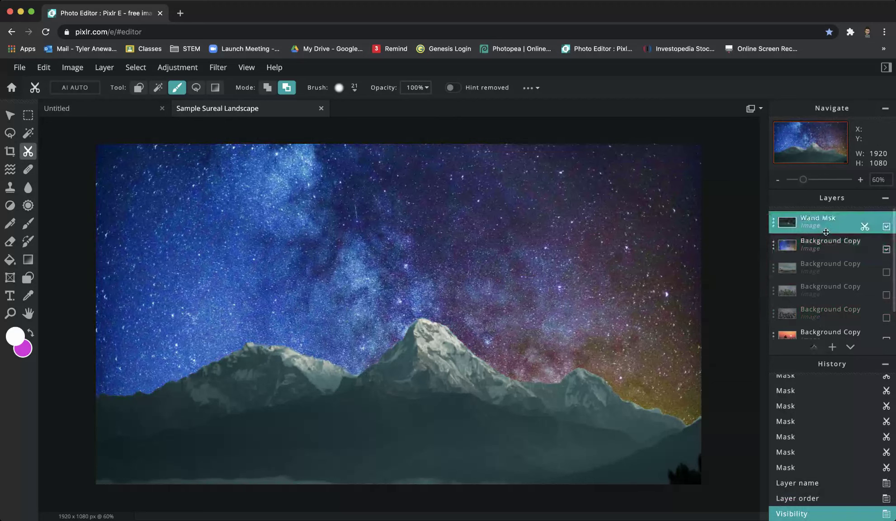
scroll(821, 298, down, 2)
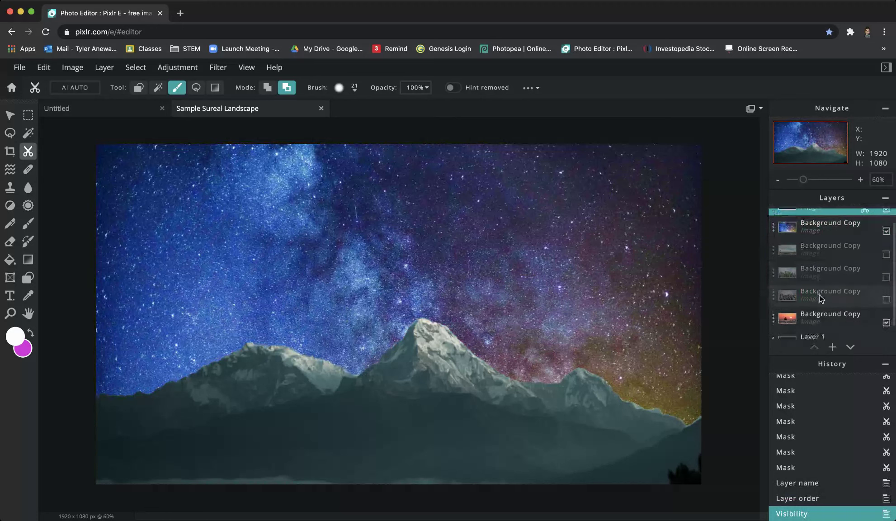
click(828, 302)
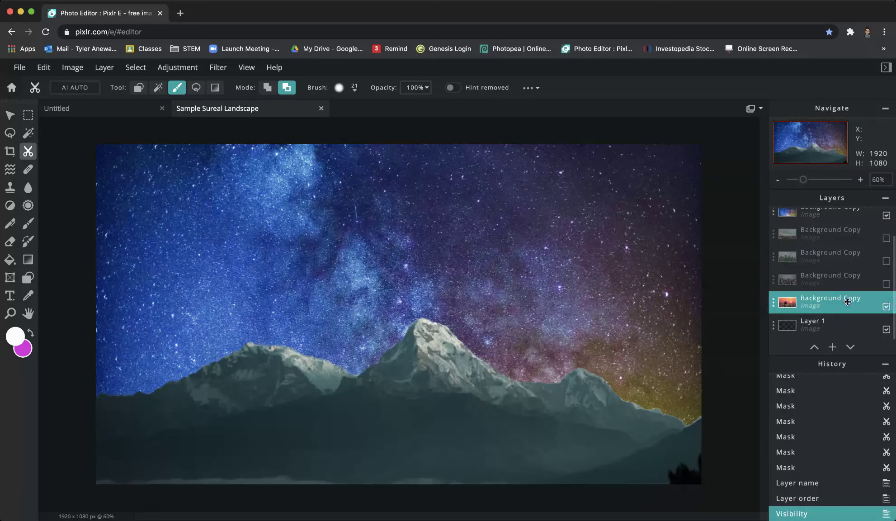
drag(848, 302, 836, 212)
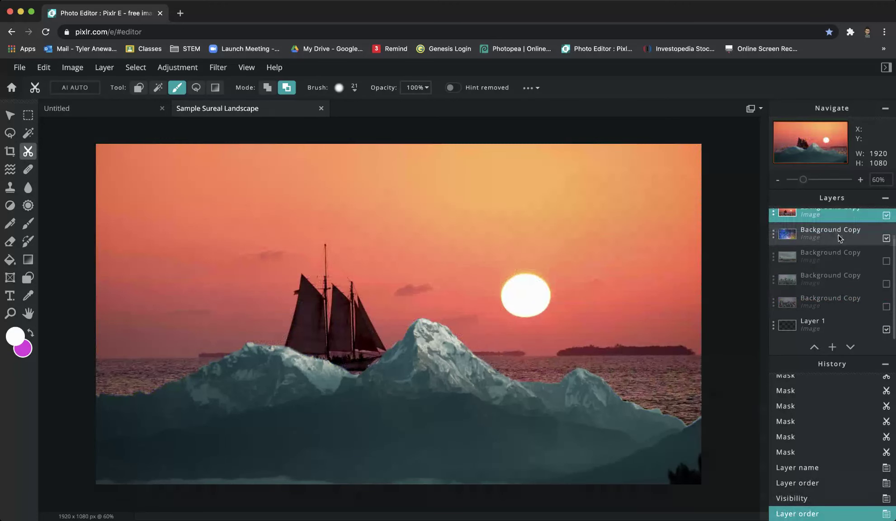
scroll(862, 231, up, 1)
click(886, 226)
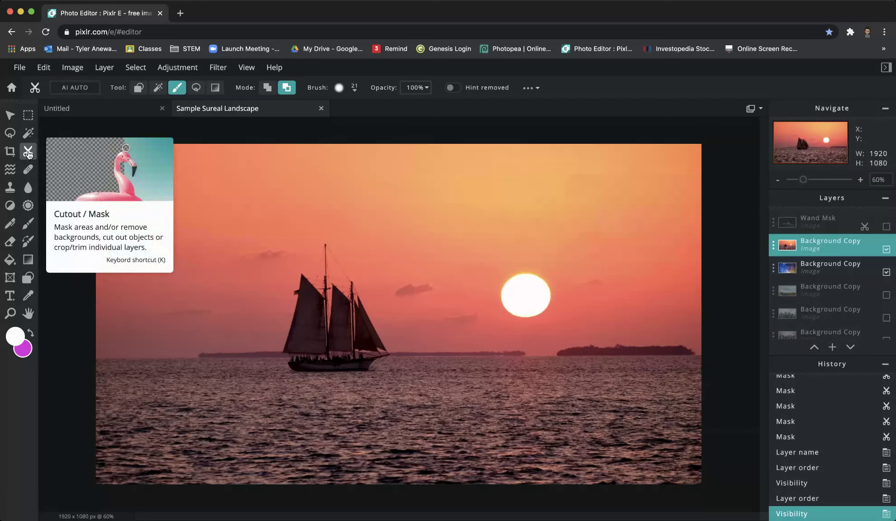
Draw an ellipse Shape Mask with feather 0 around the sailboat on the sunset layer
click(139, 88)
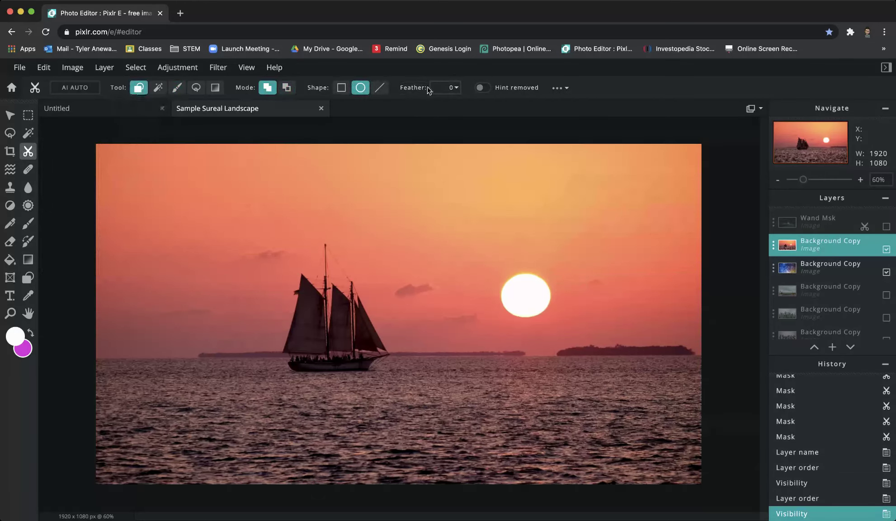
click(455, 90)
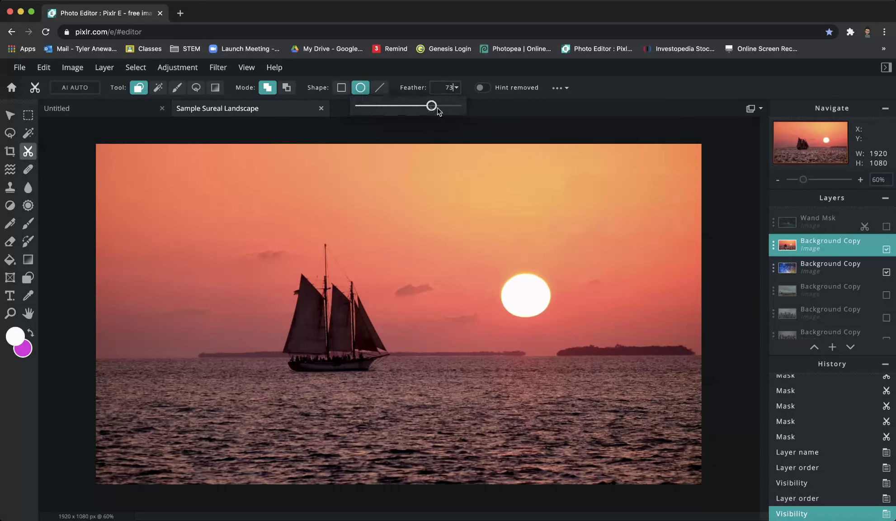
mouse_move(356, 113)
mouse_down()
mouse_move(461, 116)
mouse_move(348, 116)
mouse_up()
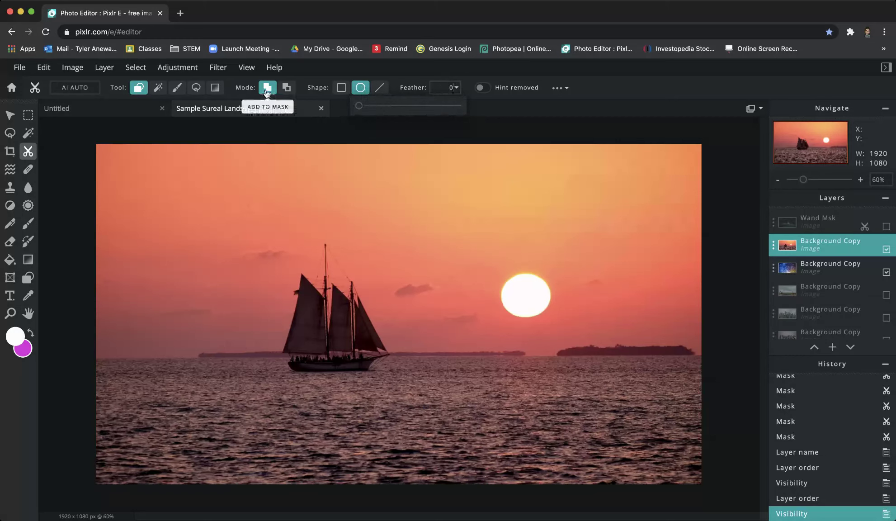
drag(254, 169, 333, 383)
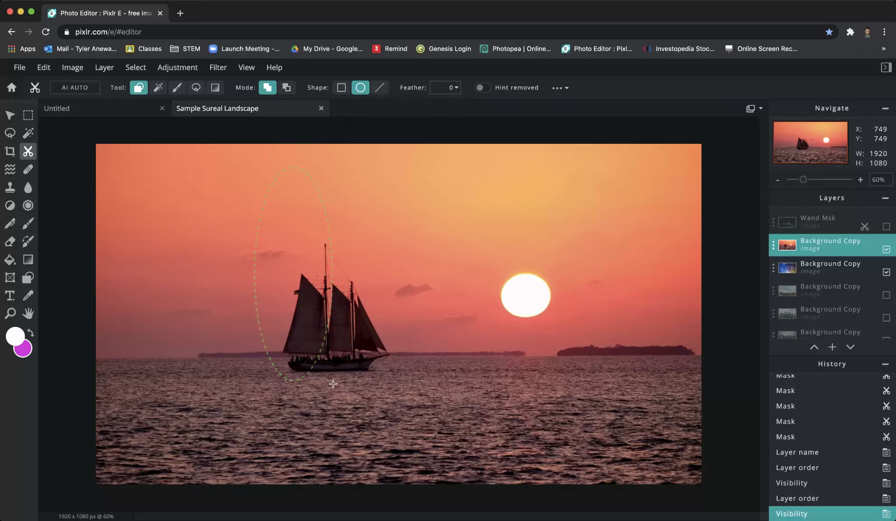
drag(414, 469, 414, 474)
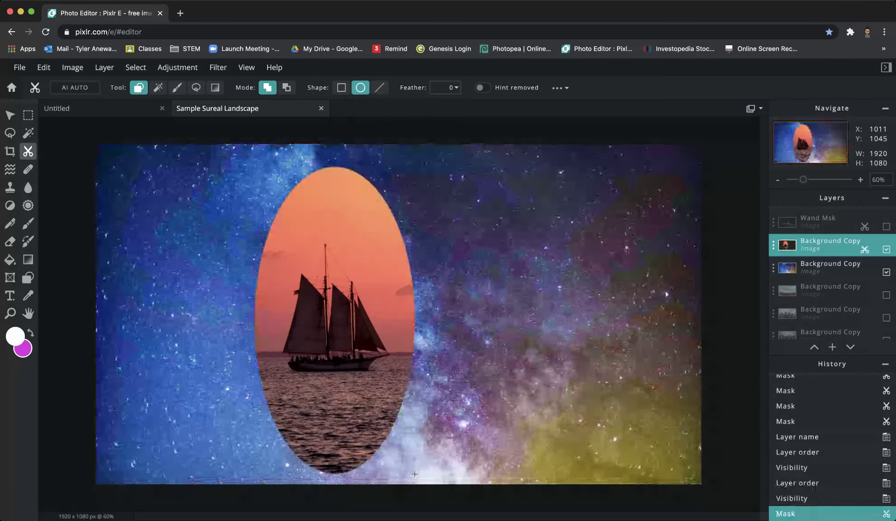
click(10, 116)
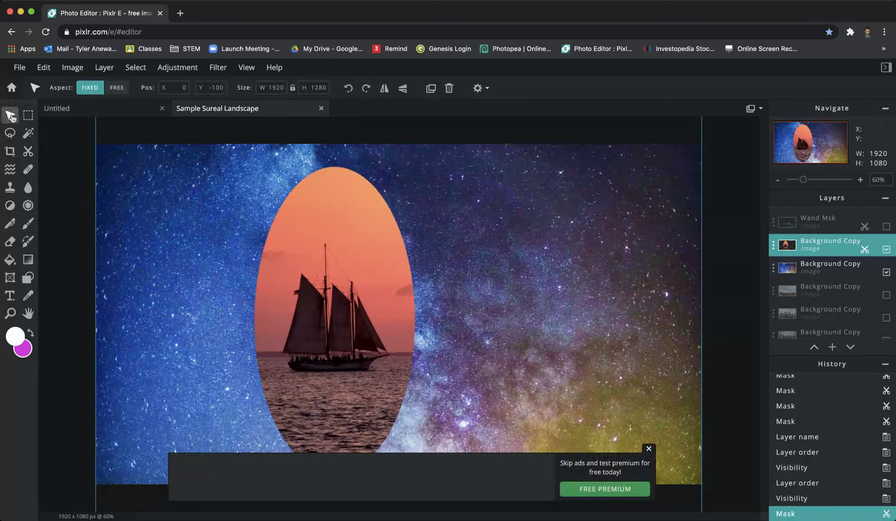
Rename the oval sunset layer to 'Shape Mask' and make the Wand Msk mountains visible again
click(774, 247)
text(S)
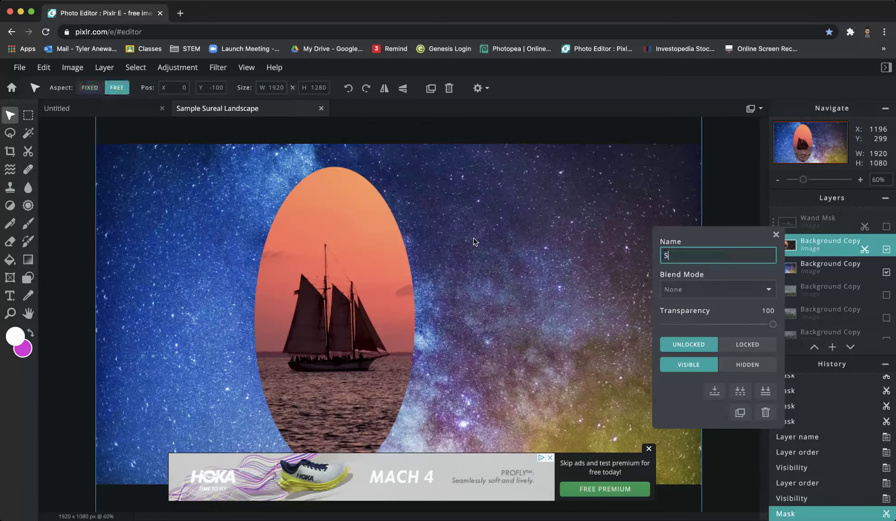
text(hape Mask)
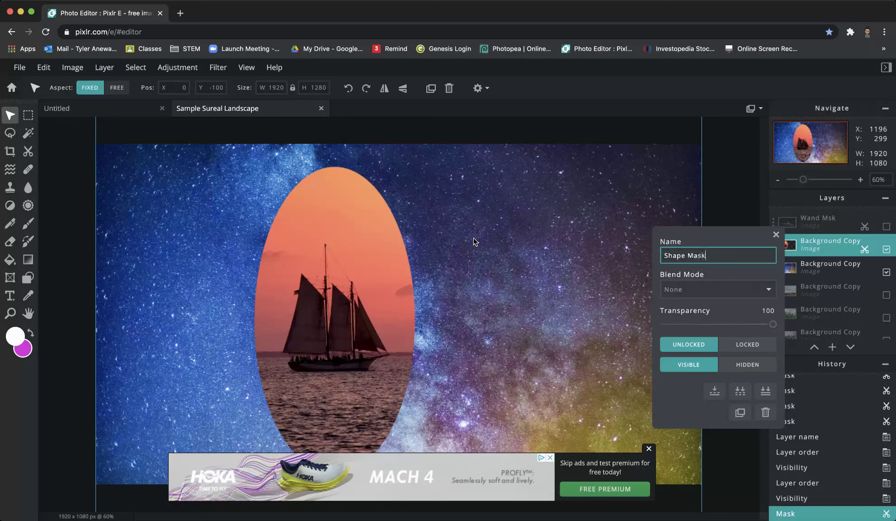
click(776, 235)
click(886, 227)
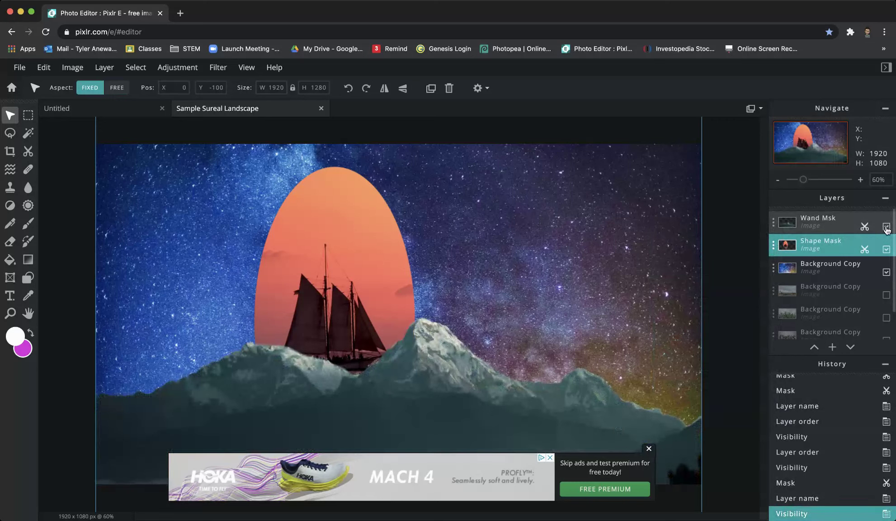
Undo the accidental layer move after selecting the Wand Msk layer
click(319, 260)
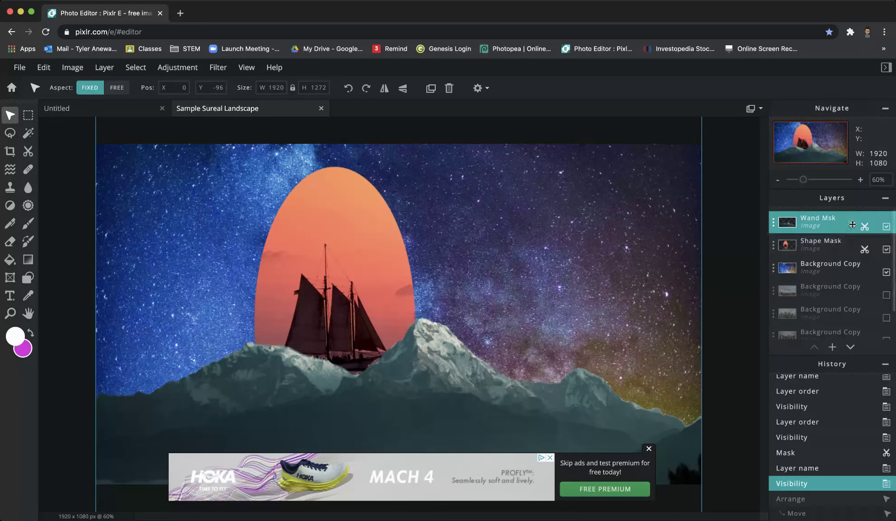
key(super+y)
key(super+z)
key(super+y)
key(super+z)
Lock the Shape Mask layer, then unlock it again
click(776, 256)
click(774, 246)
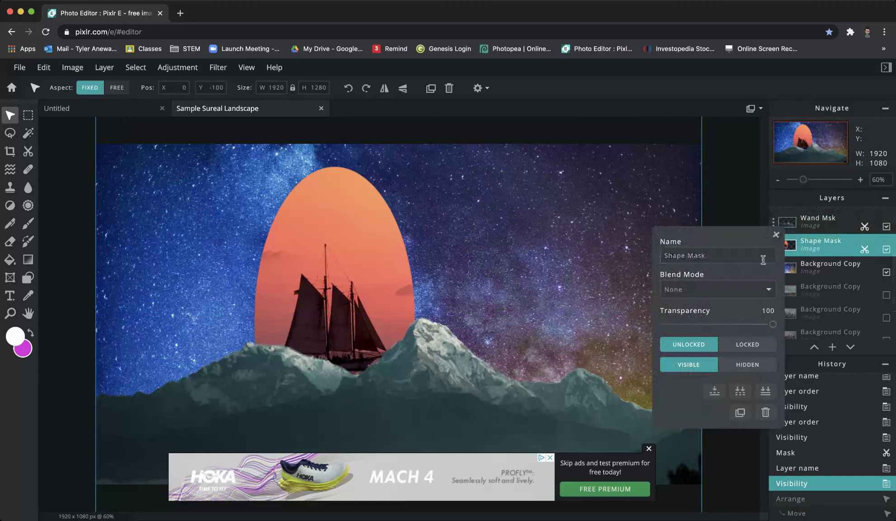
click(740, 346)
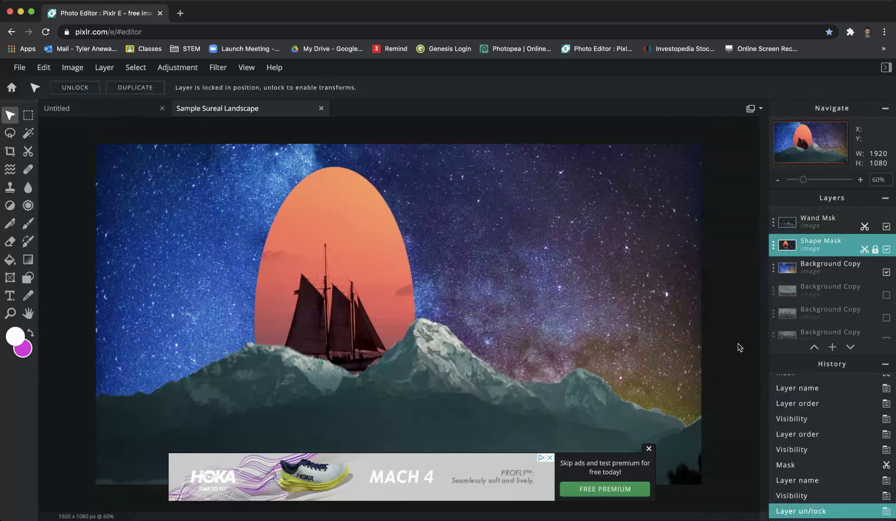
click(802, 227)
click(819, 250)
click(772, 247)
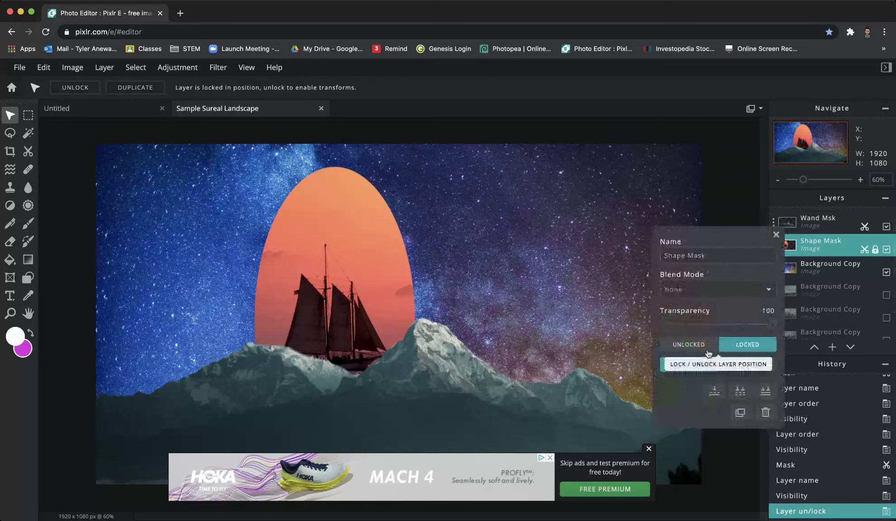
click(741, 346)
Lock the Wand Msk layer's position in its layer settings
click(816, 263)
click(823, 224)
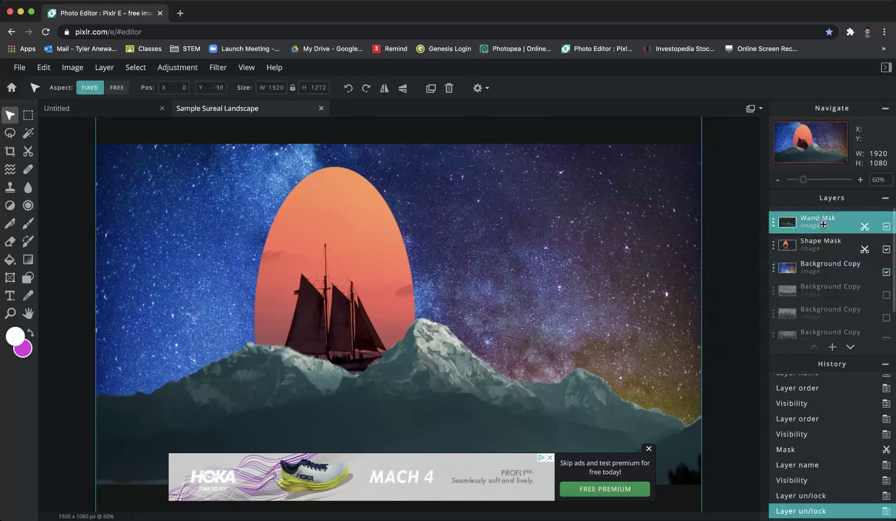
click(773, 224)
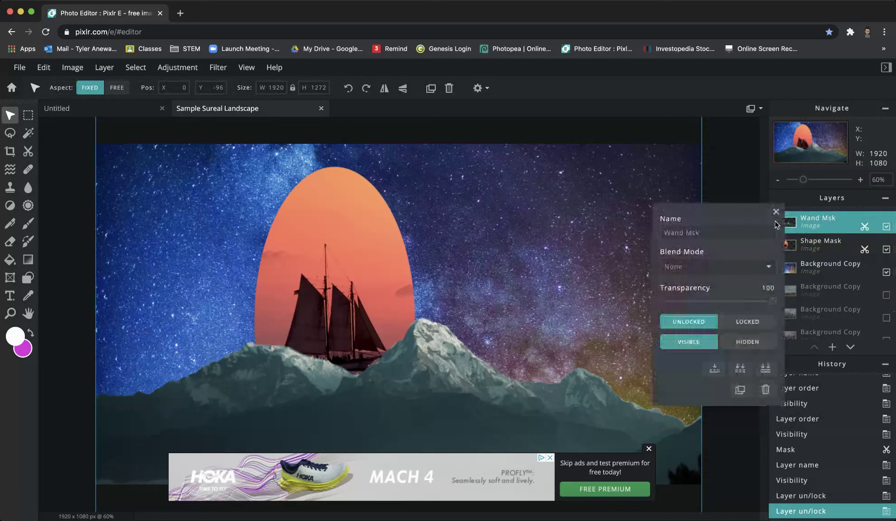
click(740, 323)
click(820, 245)
Move the orange sailboat oval up and to the right
drag(353, 256, 428, 182)
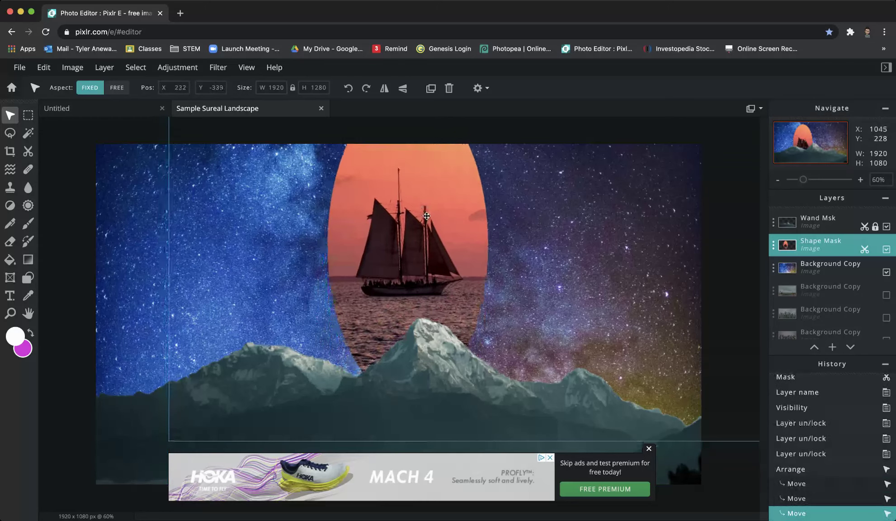
scroll(656, 457, up, 3)
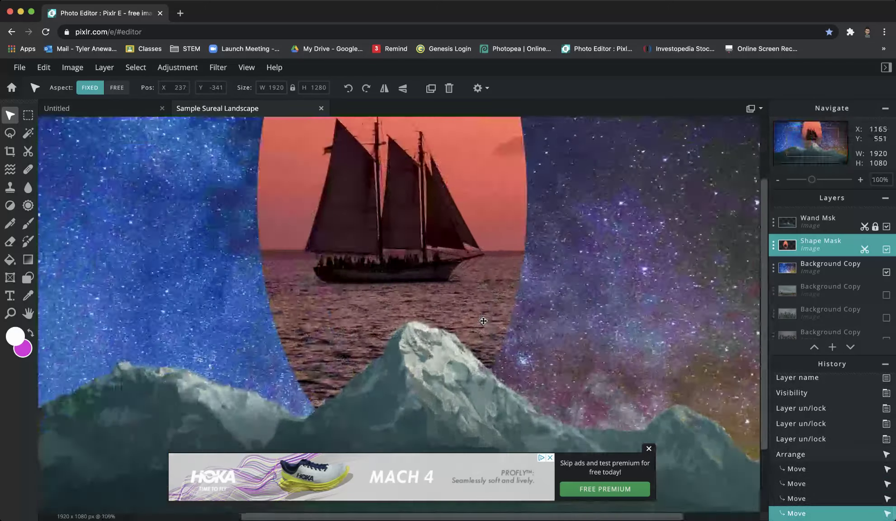
scroll(656, 461, down, 5)
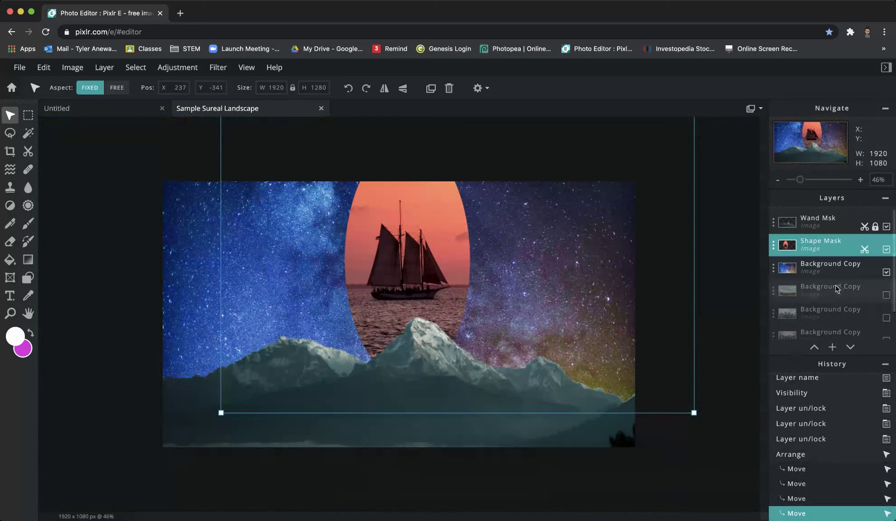
Make the road Background Copy layer visible and move it to the top of the layer stack
click(887, 296)
scroll(858, 285, down, 1)
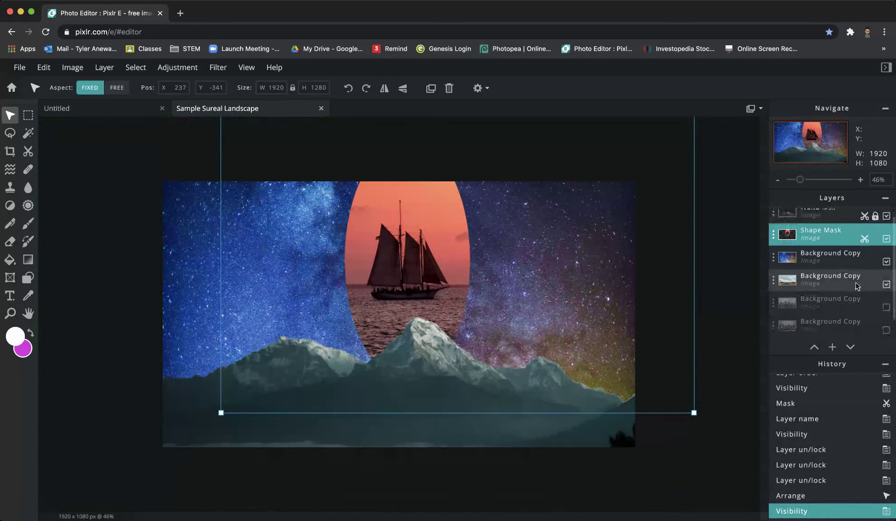
drag(855, 285, 847, 215)
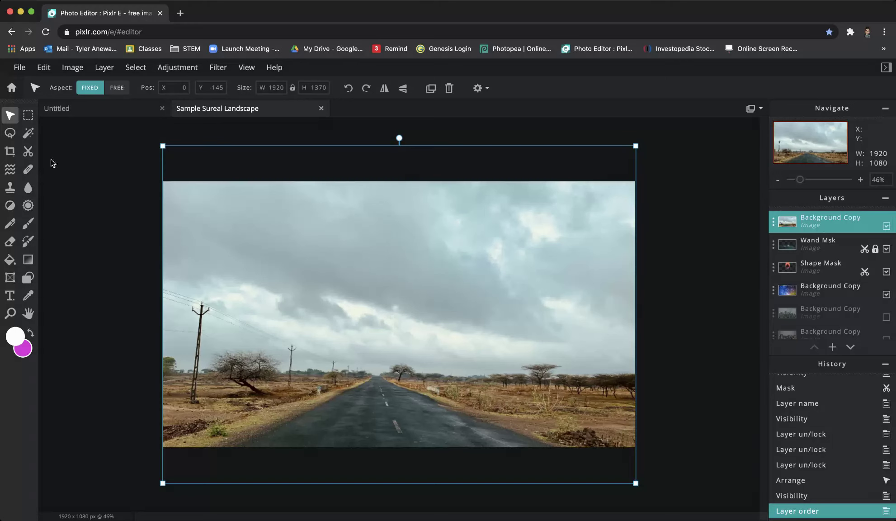
Trace the road with a Lasso Mask at feather 70 in Add to mask mode
click(27, 152)
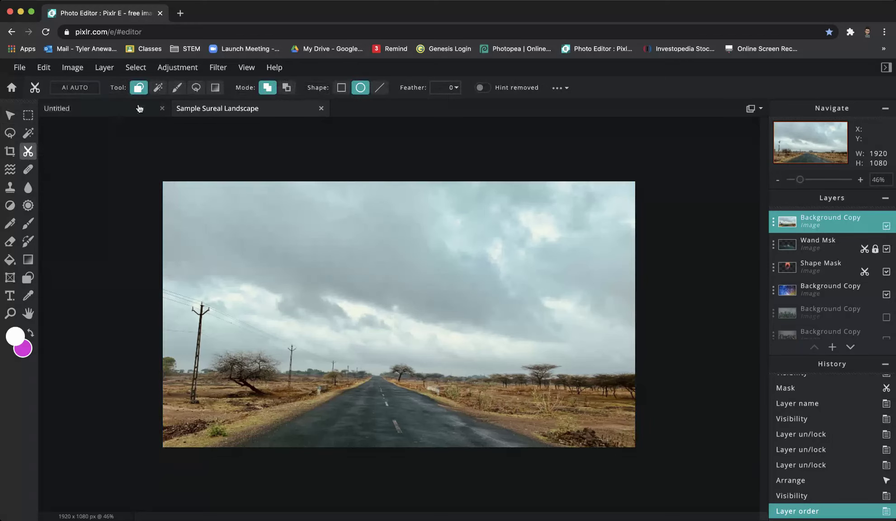
click(197, 89)
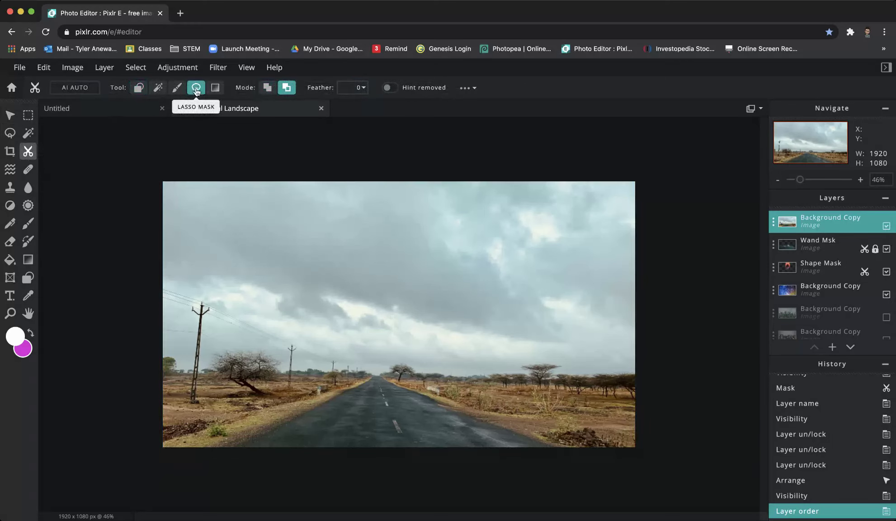
click(362, 88)
drag(266, 107, 336, 107)
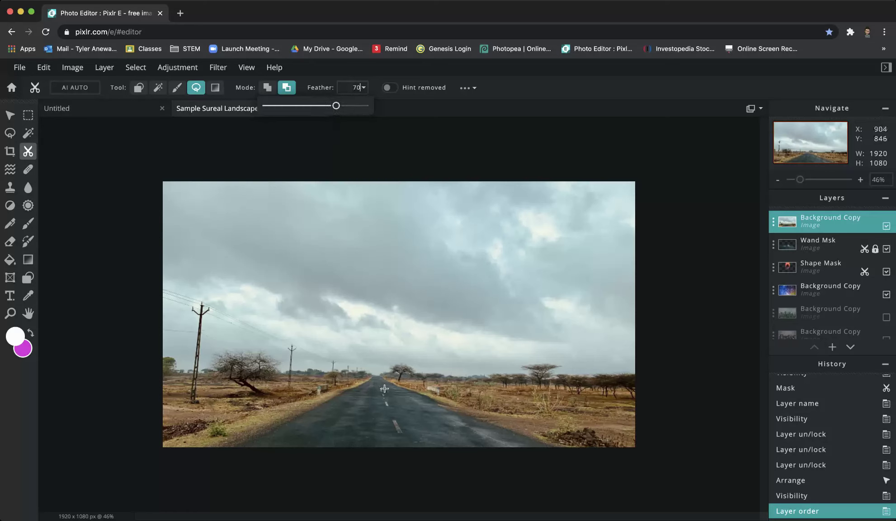
click(268, 90)
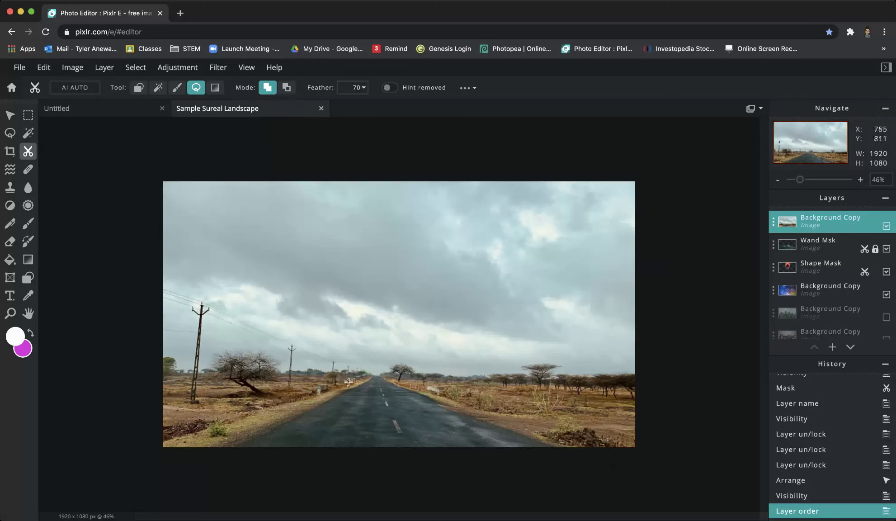
drag(294, 406, 268, 415)
mouse_move(169, 451)
mouse_down()
mouse_move(215, 461)
mouse_move(397, 468)
mouse_move(568, 466)
mouse_move(598, 450)
mouse_move(556, 435)
mouse_up()
drag(501, 416, 424, 388)
drag(372, 373, 370, 374)
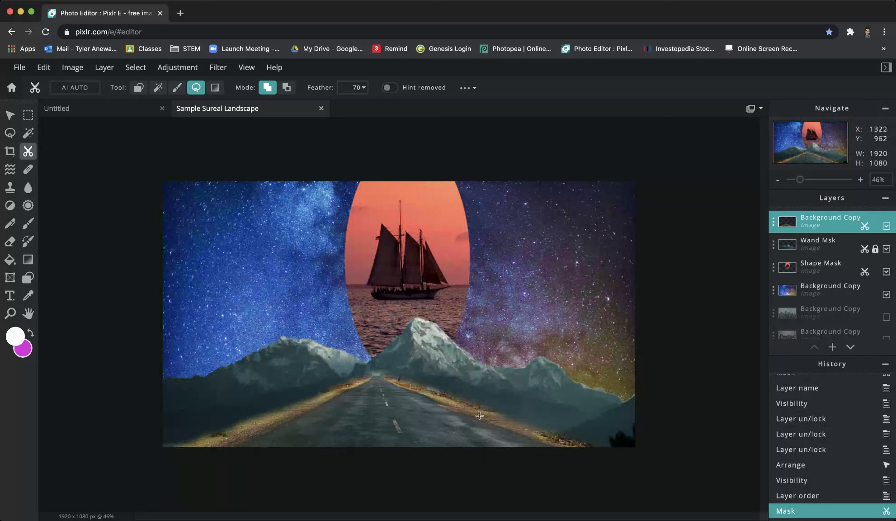
Trim both roadsides and the bottom-left corner with Remove from mask, then shift the road slightly right
click(287, 89)
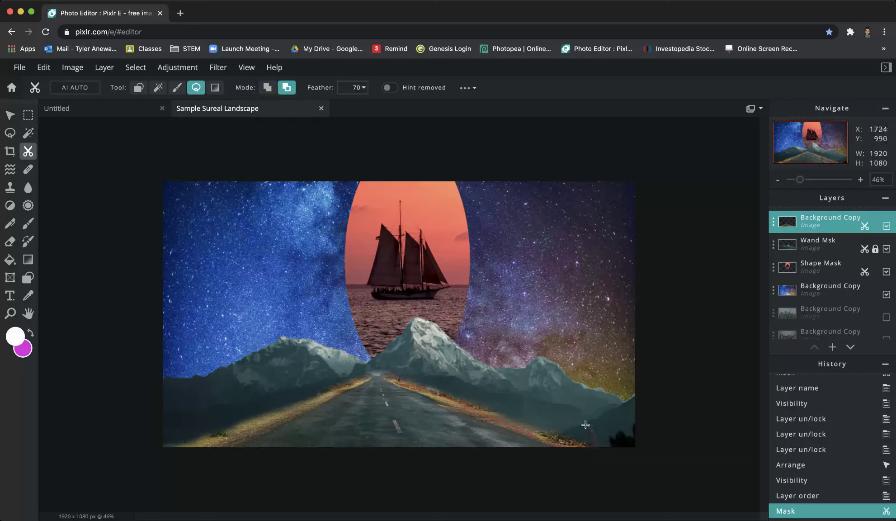
drag(389, 369, 387, 372)
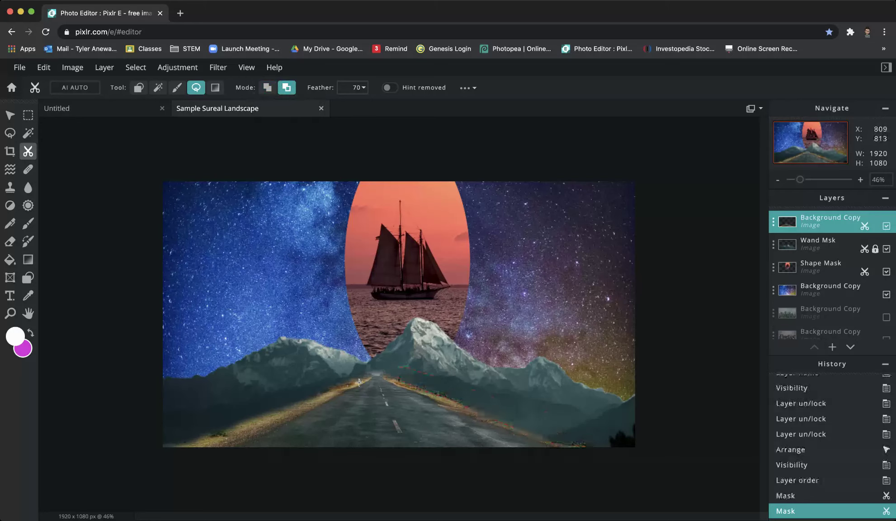
mouse_move(200, 448)
mouse_down()
mouse_move(191, 413)
mouse_move(354, 372)
mouse_move(310, 404)
mouse_move(298, 396)
mouse_move(335, 376)
mouse_move(402, 370)
mouse_move(362, 371)
mouse_move(397, 374)
mouse_move(378, 369)
mouse_up()
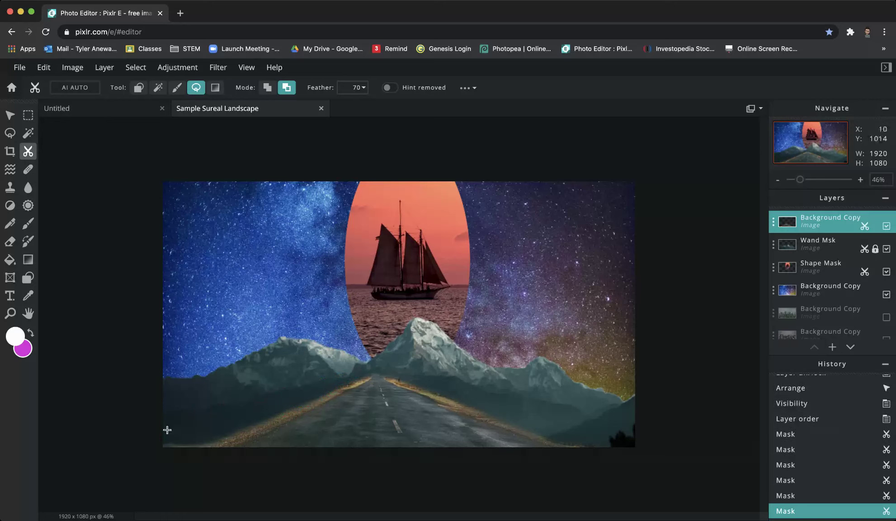
mouse_move(167, 430)
mouse_down()
mouse_move(158, 441)
mouse_move(197, 439)
mouse_move(177, 429)
mouse_move(163, 452)
mouse_up()
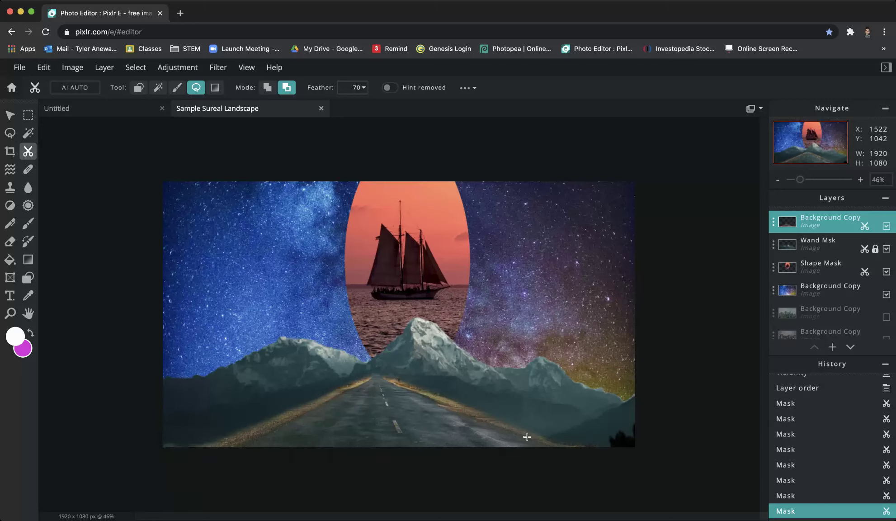
click(9, 115)
drag(383, 426, 407, 434)
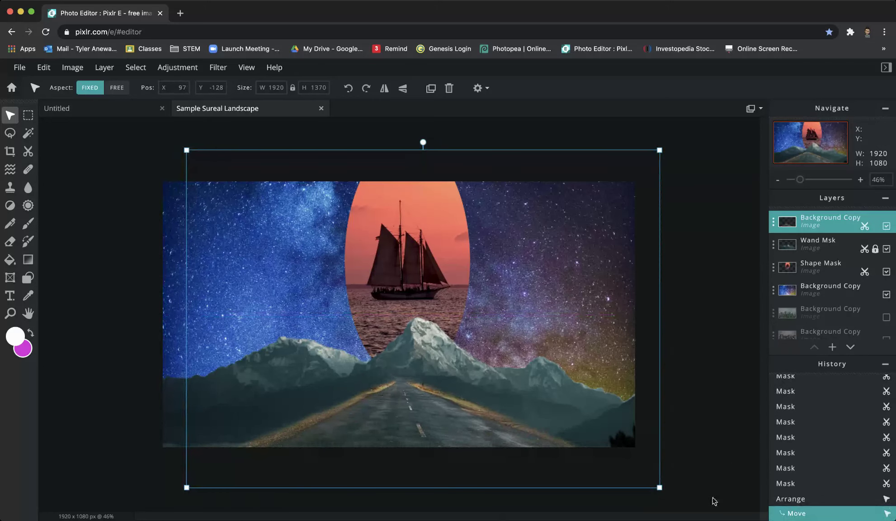
Rename the road layer to 'Lasso Mask Soft Edge' and make the hidden cactus layer visible
click(773, 221)
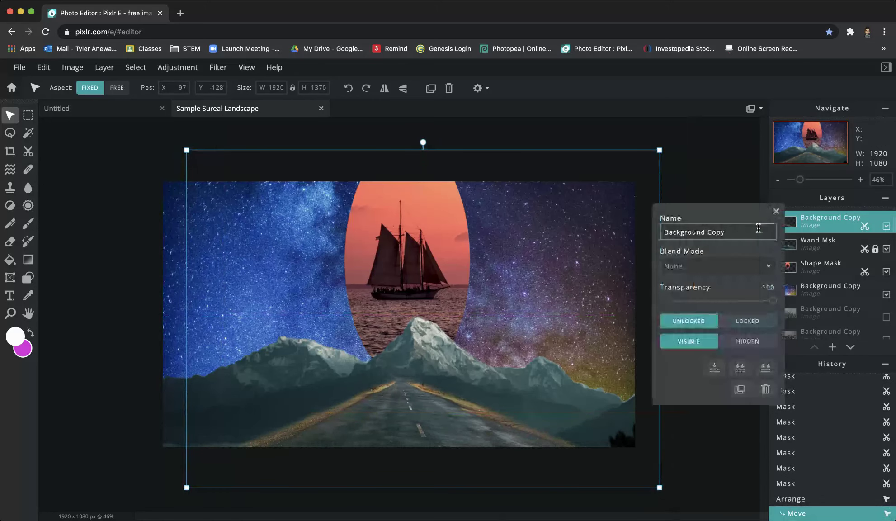
drag(758, 228, 551, 224)
text(Lasso Mask Sof)
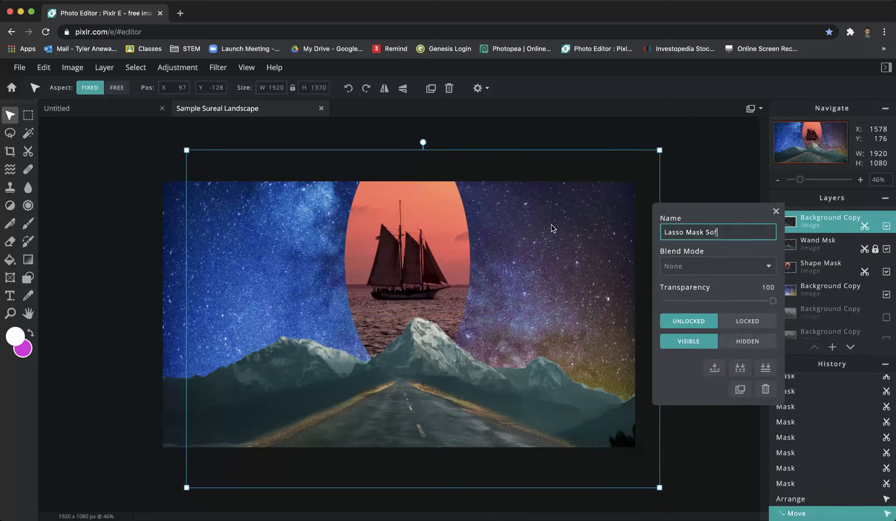
text(t Edge)
key(Return)
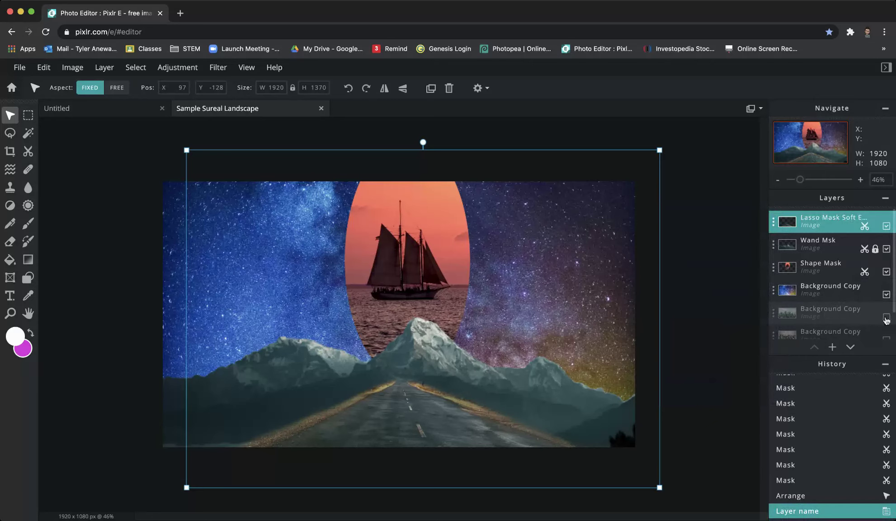
click(838, 315)
click(886, 317)
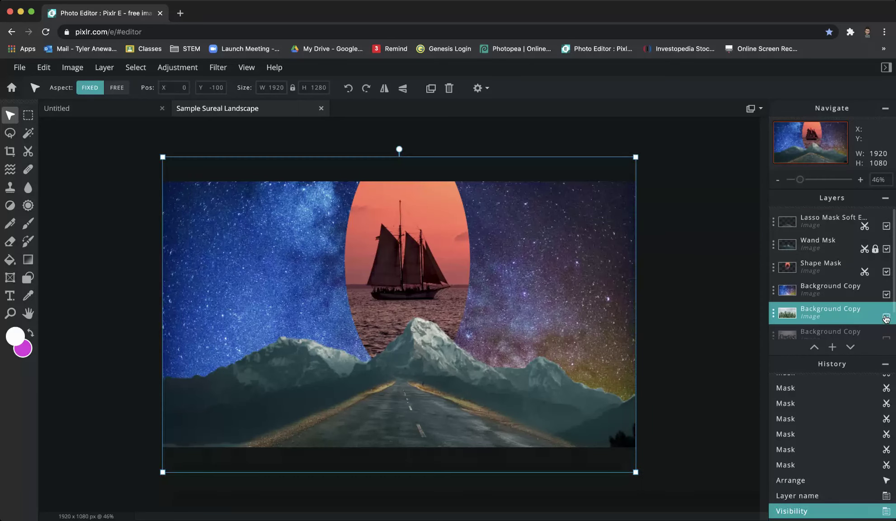
Move the cactus layer to the top and remove its cloudy sky using Magic Mask with Contiguous off
drag(887, 320, 841, 222)
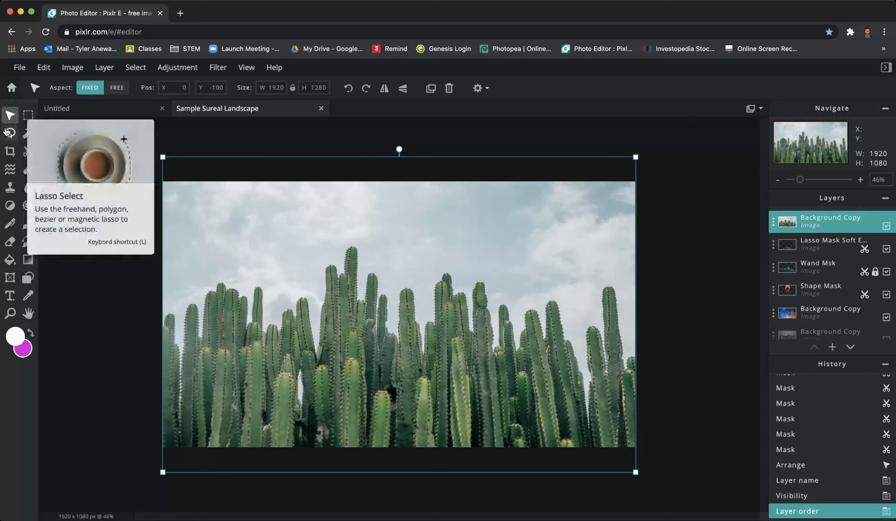
click(28, 153)
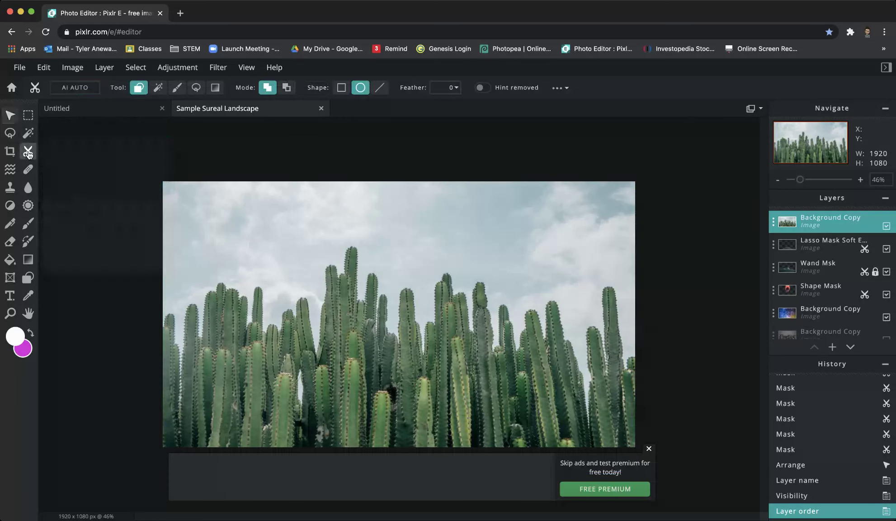
click(158, 88)
click(287, 90)
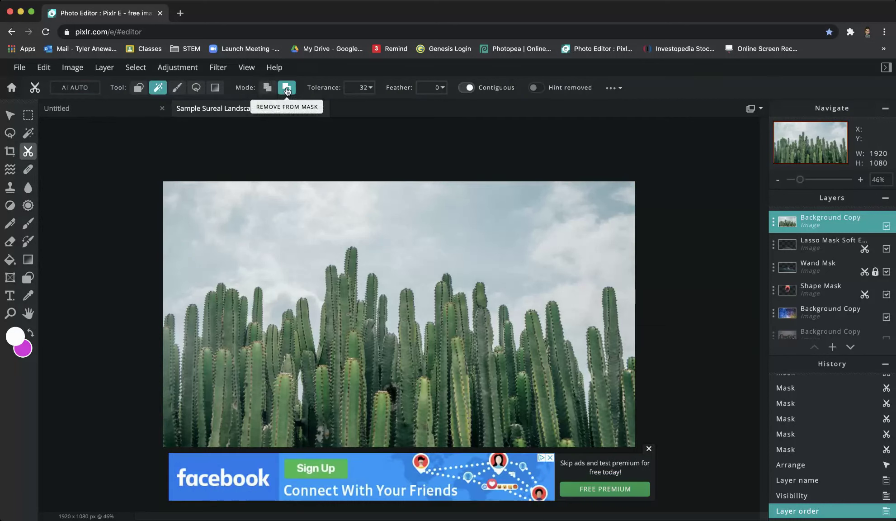
click(466, 88)
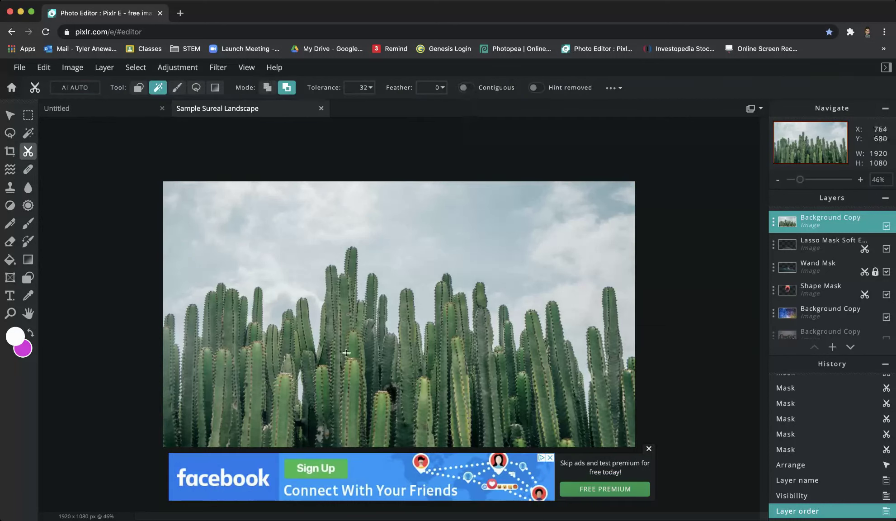
click(224, 220)
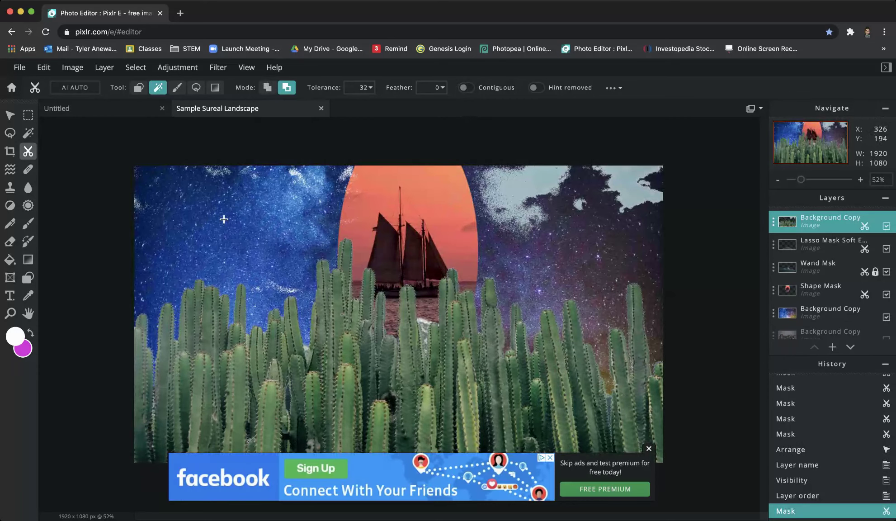
click(527, 177)
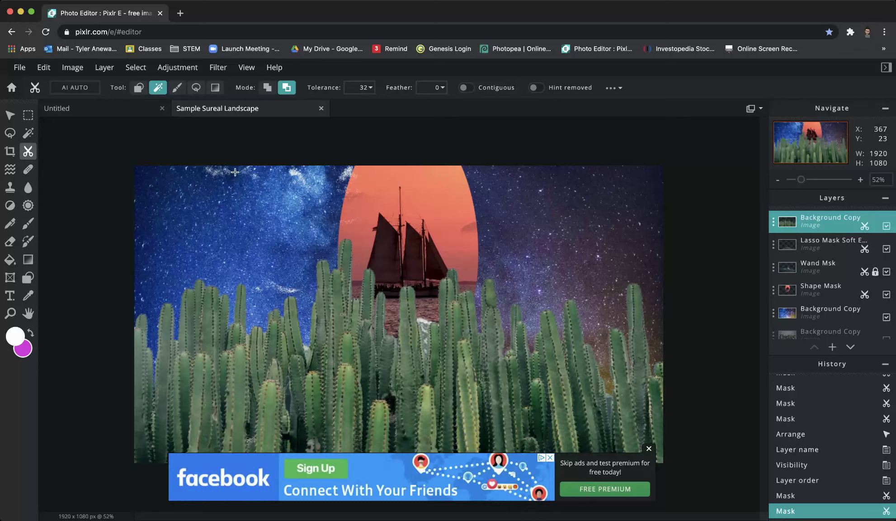
click(347, 172)
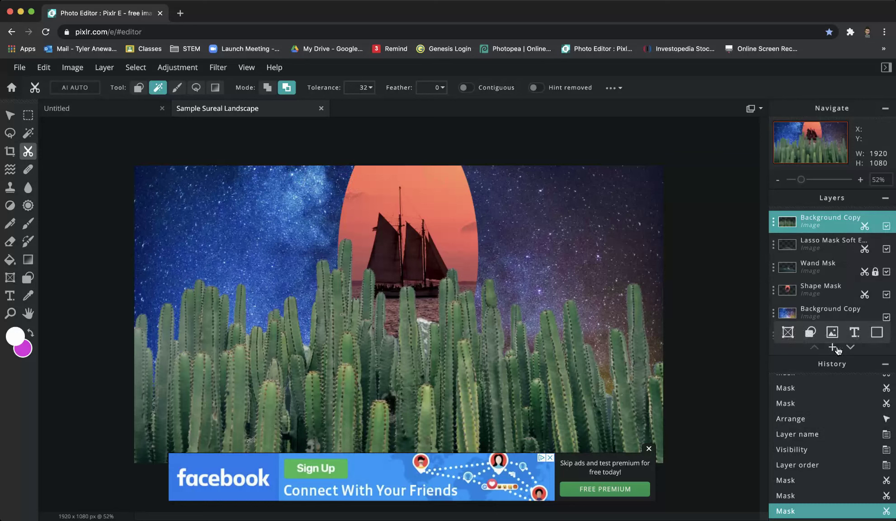
Add an empty layer filled with magenta and place it beneath the cactus layer
mouse_move(834, 349)
click(779, 345)
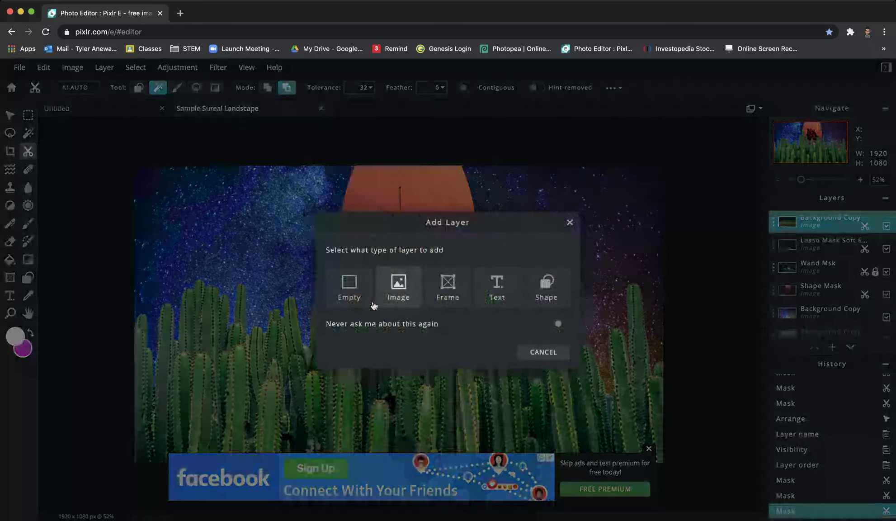
click(544, 353)
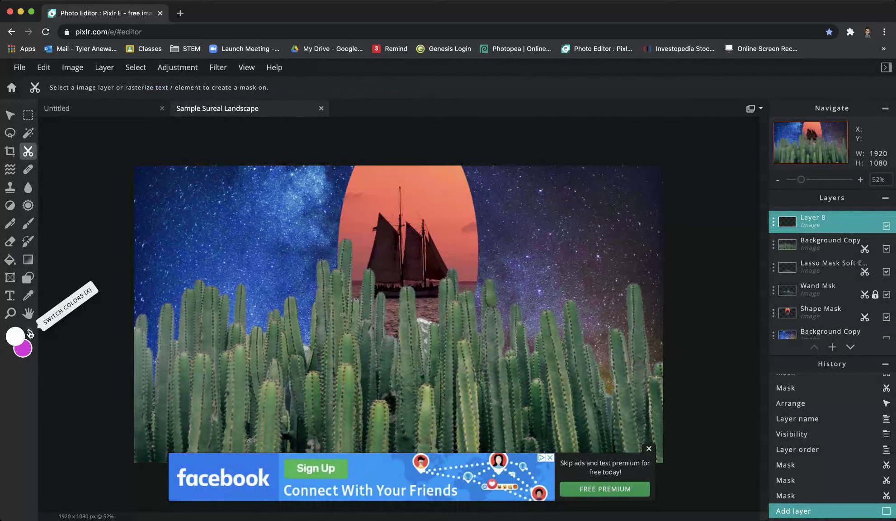
click(31, 331)
click(9, 259)
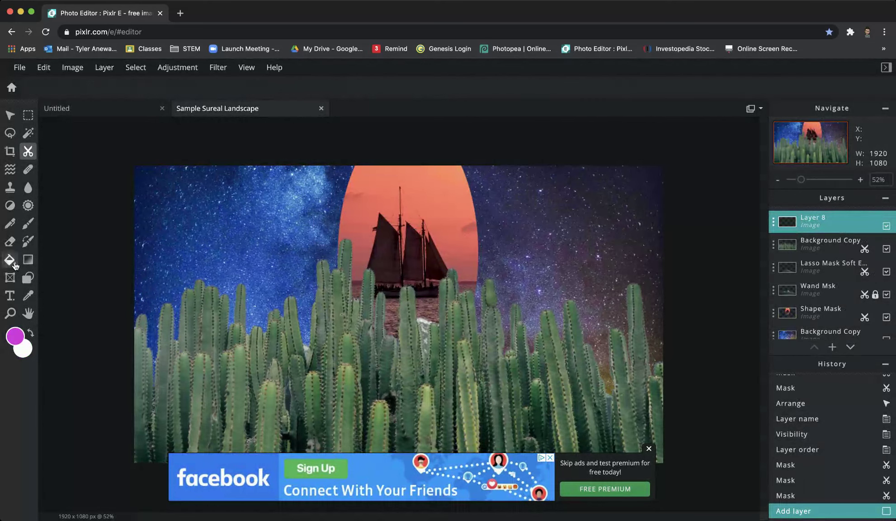
click(235, 234)
drag(779, 230, 816, 239)
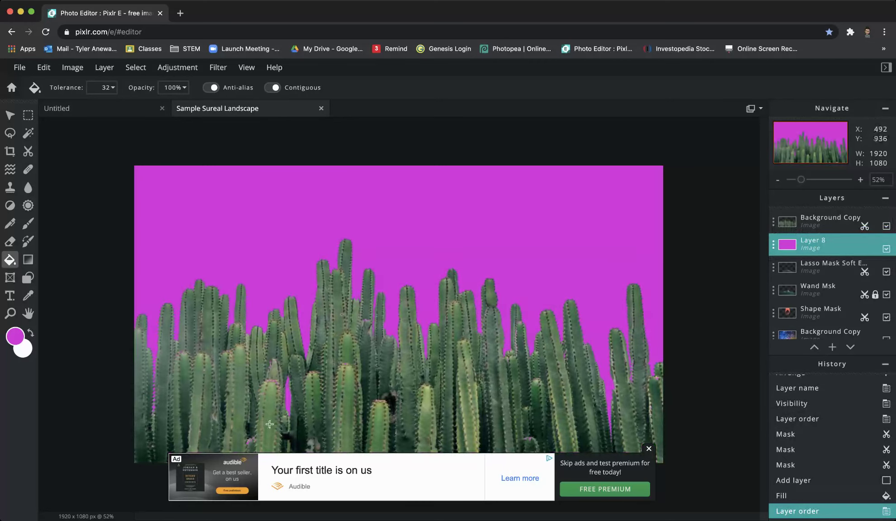
click(649, 449)
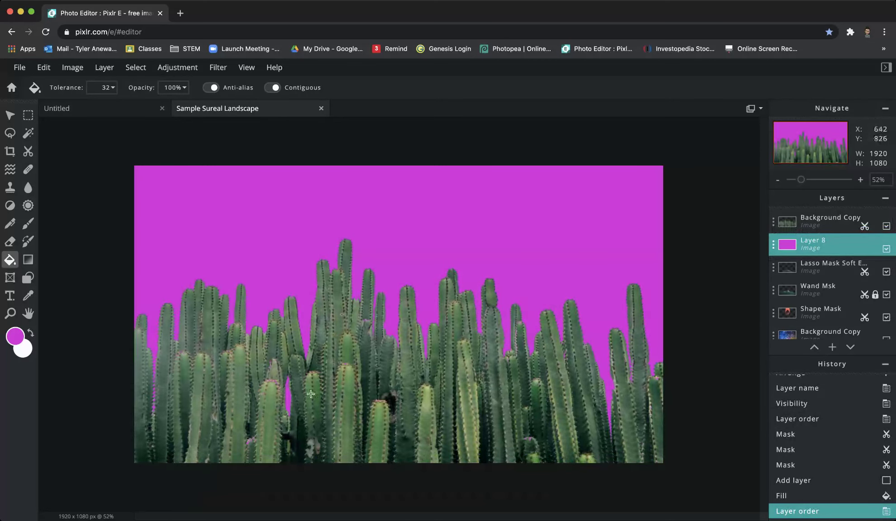
Inspect the cactus edges against the magenta backdrop and select the top cactus layer
scroll(310, 394, up, 5)
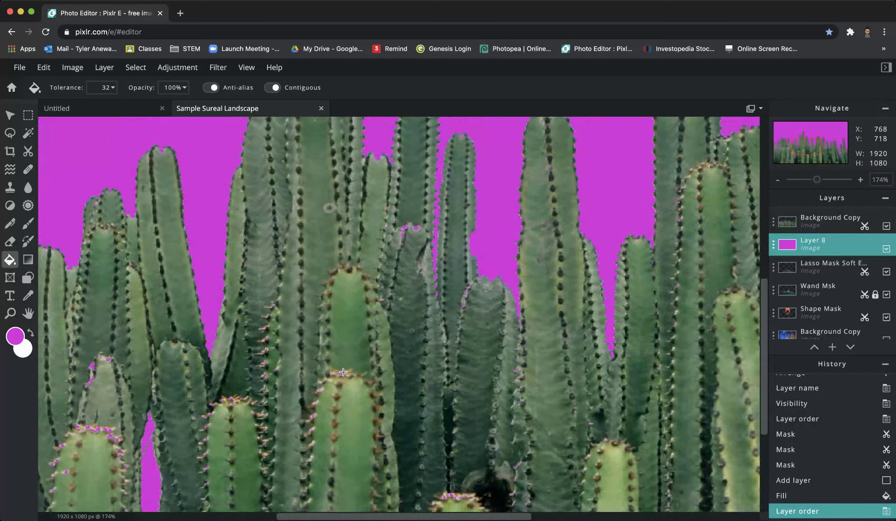
scroll(286, 375, down, 5)
scroll(286, 375, left, 3)
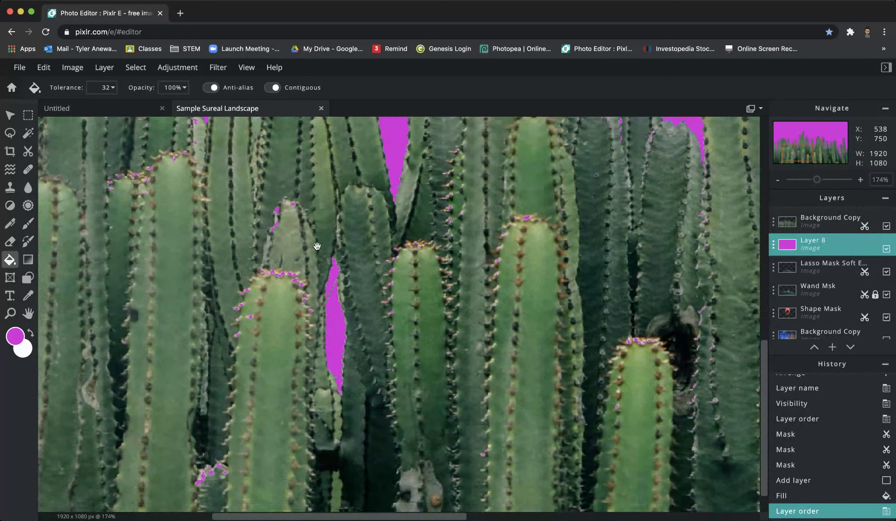
scroll(233, 316, up, 5)
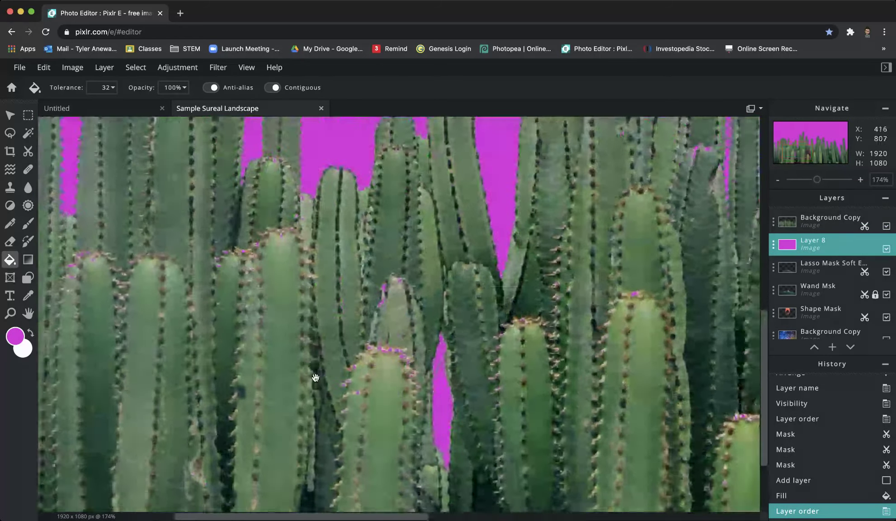
scroll(245, 278, left, 3)
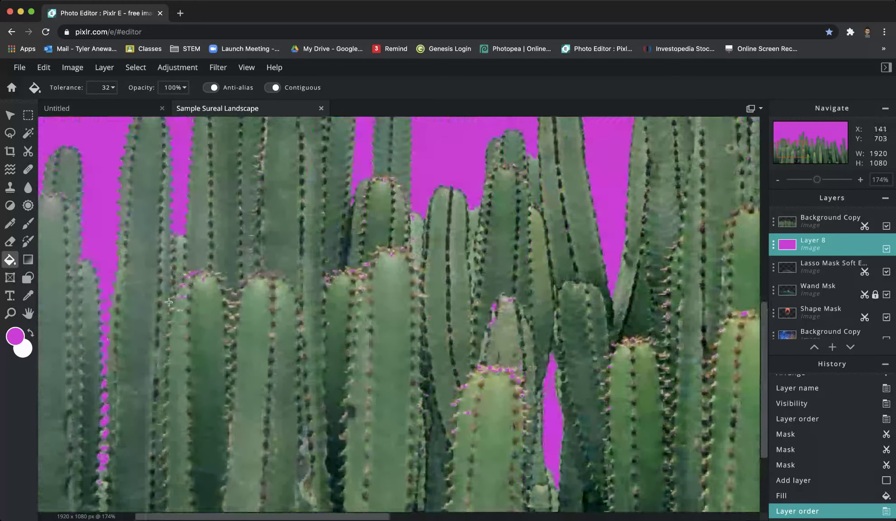
scroll(349, 280, down, 10)
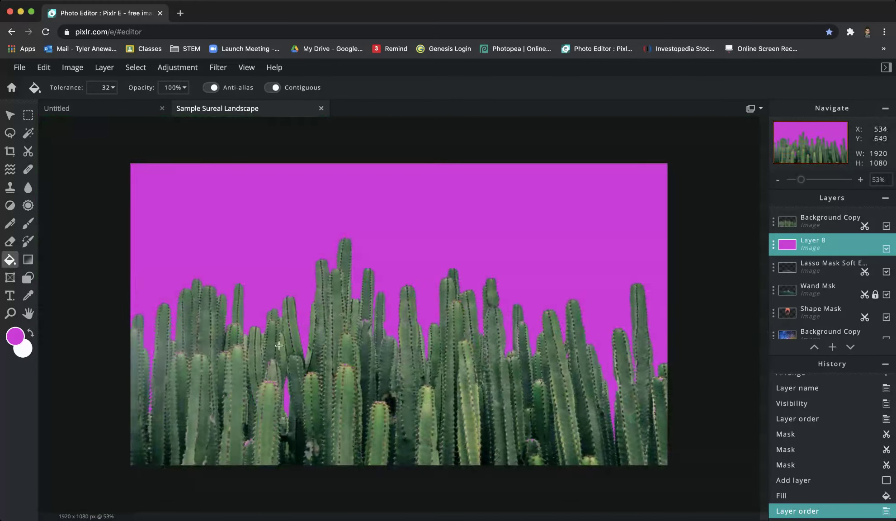
scroll(306, 324, up, 1)
click(827, 220)
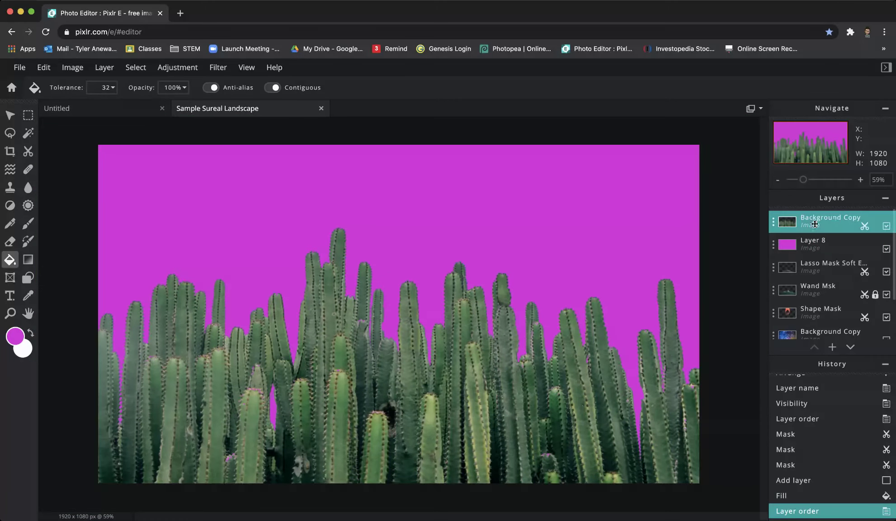
With the Draw Mask brush, touch up the mask on the central cactus and its spines
click(28, 151)
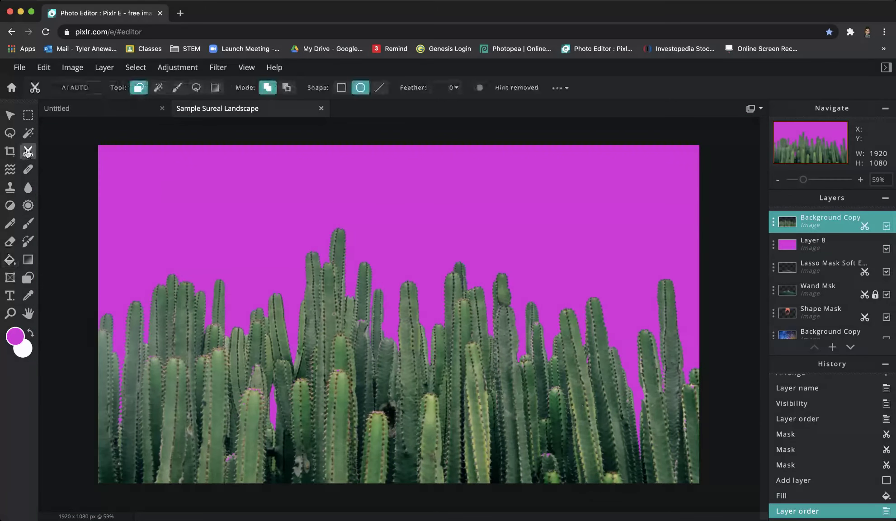
click(174, 92)
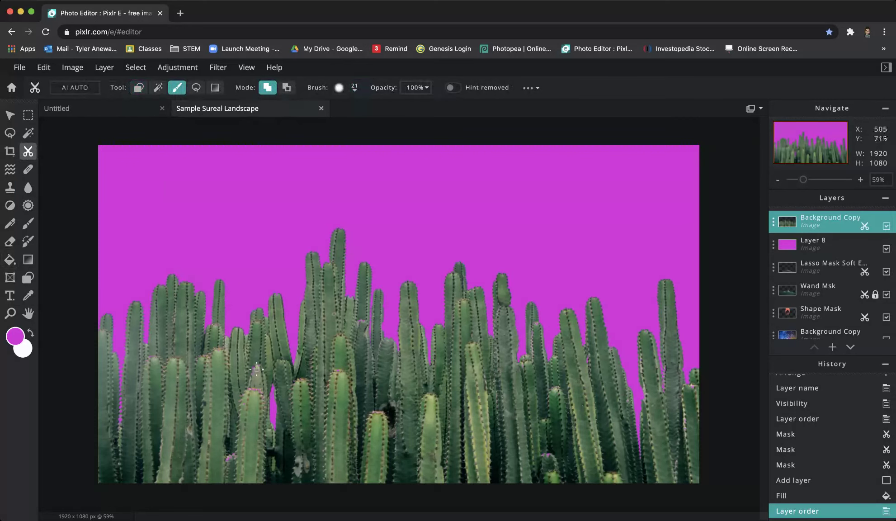
mouse_move(256, 369)
mouse_down()
mouse_move(243, 392)
mouse_move(242, 416)
mouse_move(242, 400)
mouse_move(260, 388)
mouse_move(263, 410)
mouse_move(247, 413)
mouse_move(245, 402)
mouse_move(235, 480)
mouse_move(230, 459)
mouse_up()
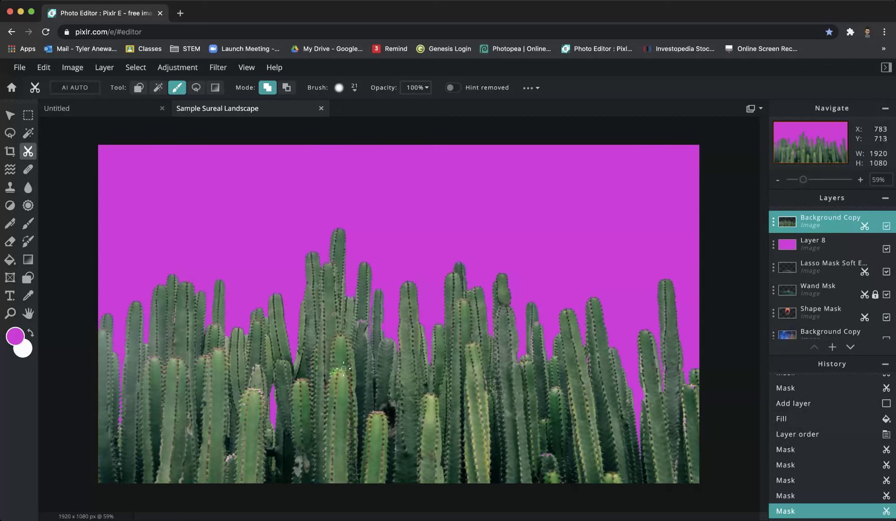
drag(340, 371, 341, 372)
click(384, 413)
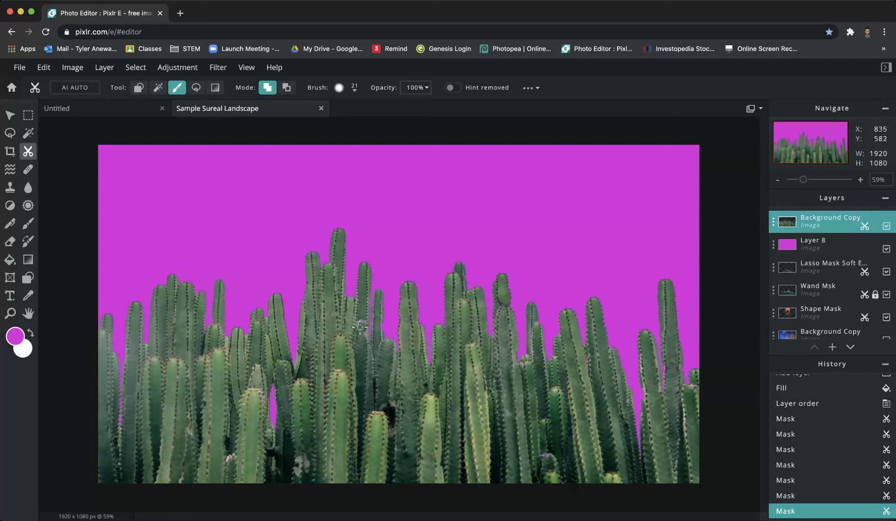
click(360, 322)
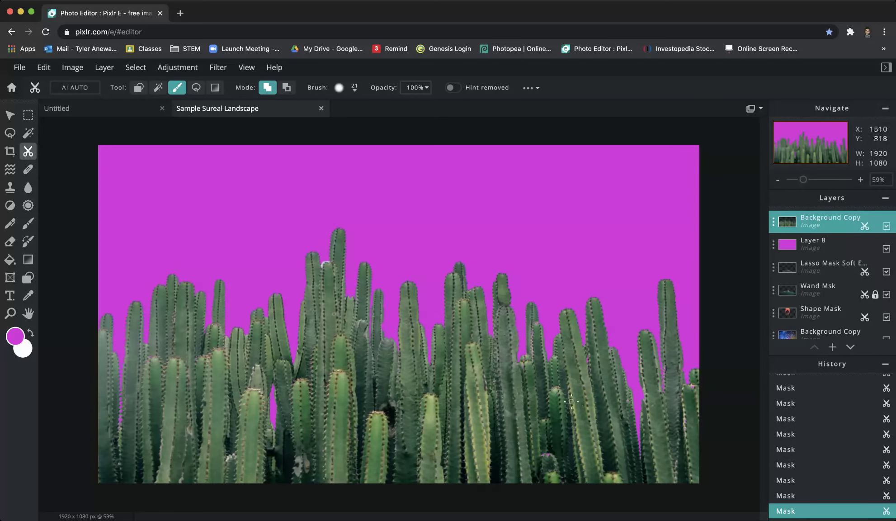
scroll(571, 401, up, 10)
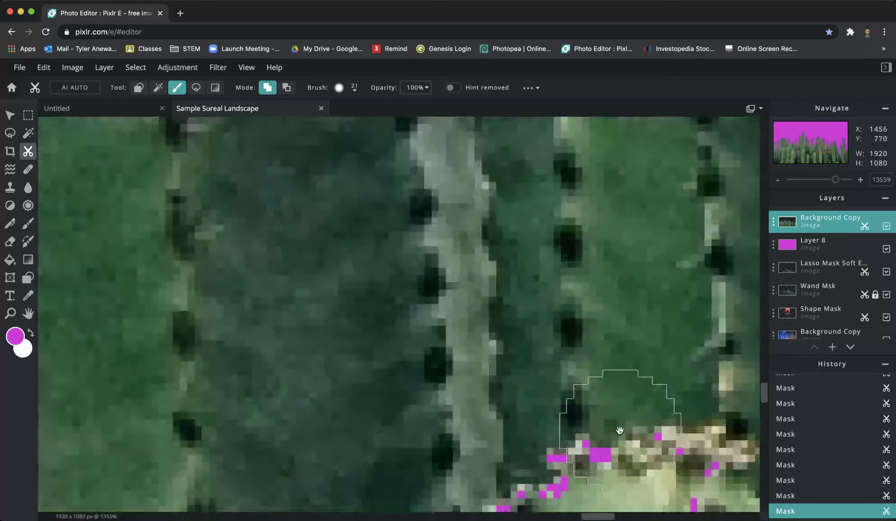
drag(620, 430, 403, 230)
mouse_move(316, 280)
mouse_down()
mouse_move(260, 451)
mouse_move(549, 353)
mouse_move(584, 445)
mouse_move(669, 384)
mouse_up()
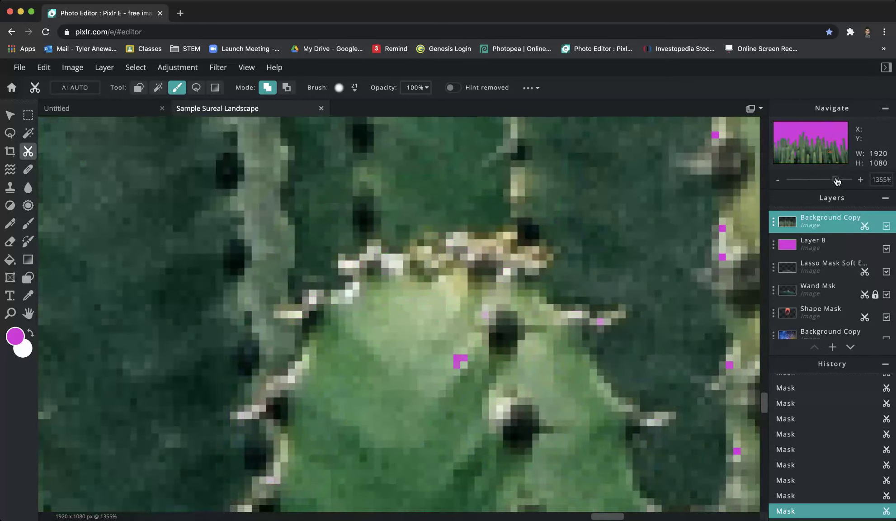
At 477% zoom, paint the mask along a cactus rib and into the gap
drag(836, 181, 832, 180)
mouse_move(497, 224)
mouse_down()
mouse_move(507, 382)
mouse_move(521, 351)
mouse_move(526, 490)
mouse_move(398, 294)
mouse_up()
scroll(622, 324, right, 6)
click(381, 254)
drag(381, 255, 426, 480)
scroll(430, 434, up, 5)
mouse_move(429, 434)
mouse_down()
mouse_move(415, 271)
mouse_move(418, 343)
mouse_up()
drag(394, 234, 409, 221)
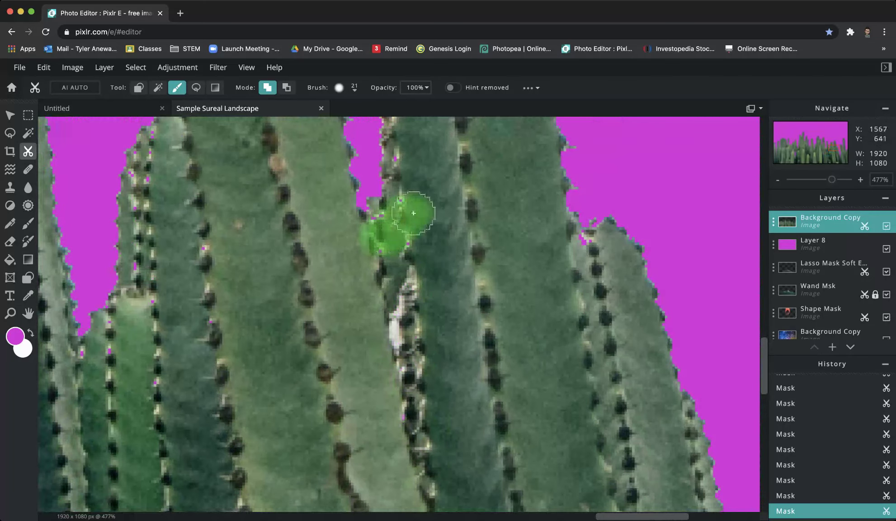
scroll(426, 315, up, 3)
mouse_move(395, 317)
mouse_down()
mouse_move(459, 218)
mouse_move(406, 160)
mouse_move(407, 248)
mouse_move(423, 308)
mouse_up()
scroll(434, 403, down, 5)
scroll(435, 404, down, 5)
scroll(434, 404, right, 2)
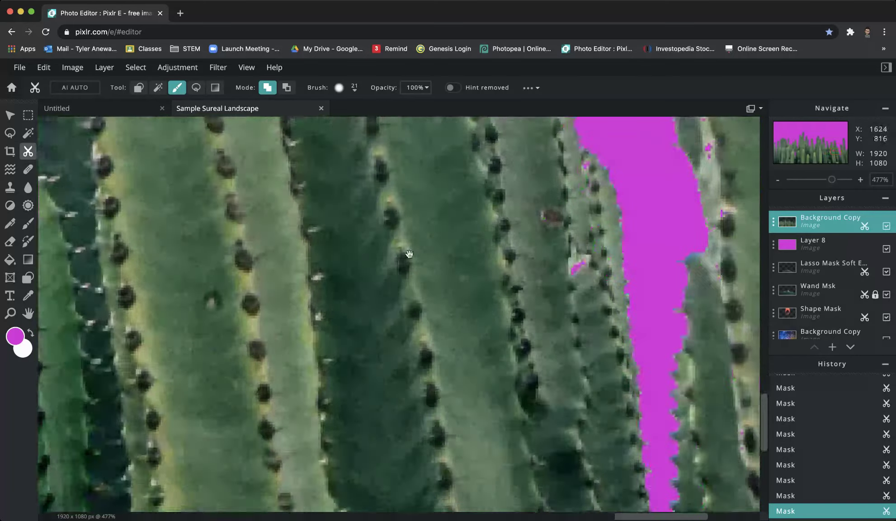
drag(571, 233, 568, 232)
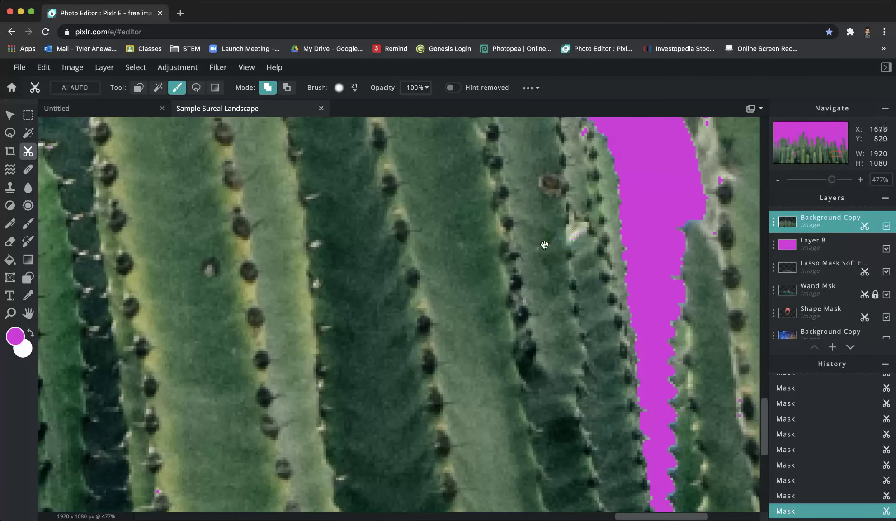
At 134% zoom, refine the mask along the right cactus edges and down another cactus
click(817, 180)
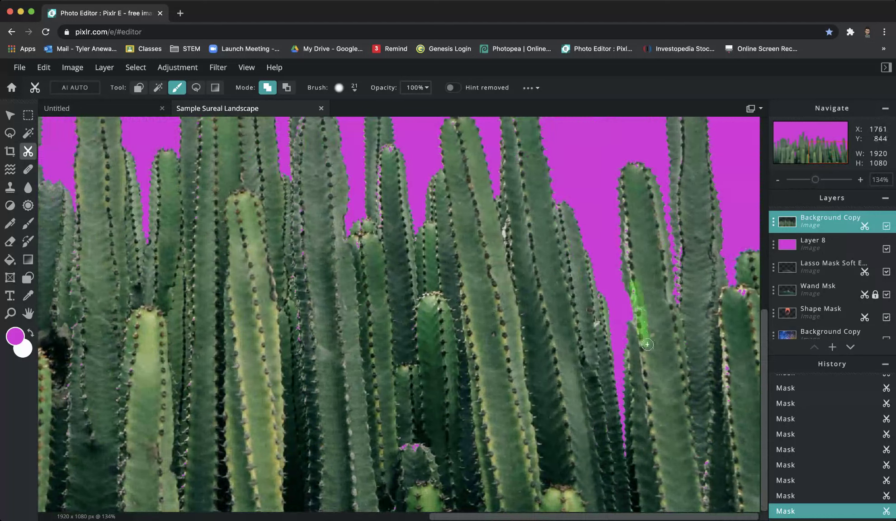
drag(684, 283, 684, 314)
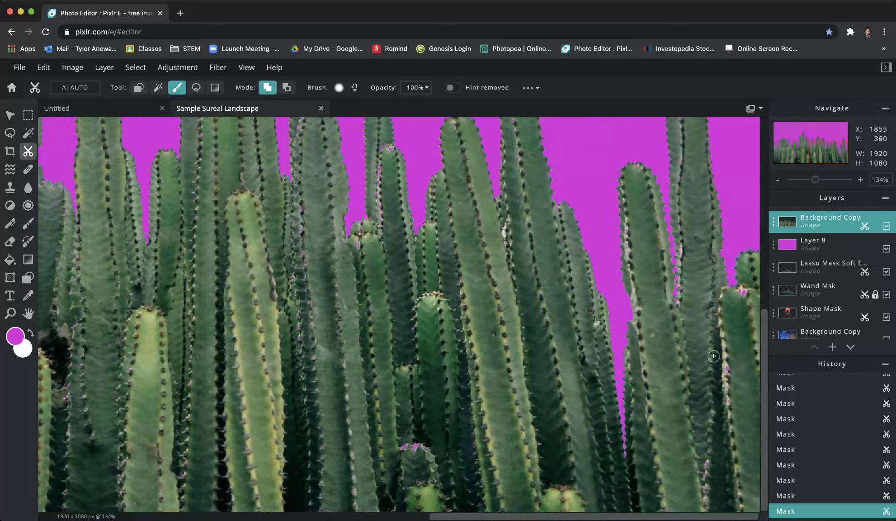
drag(727, 372, 726, 421)
drag(711, 452, 705, 502)
drag(419, 451, 420, 452)
drag(223, 359, 414, 379)
mouse_move(460, 287)
mouse_down()
mouse_move(454, 404)
mouse_move(463, 432)
mouse_move(450, 256)
mouse_up()
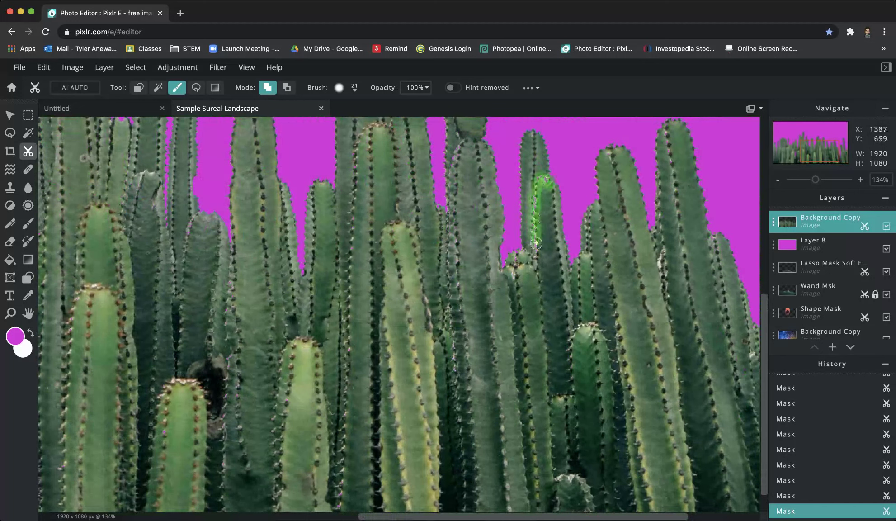
mouse_move(536, 244)
mouse_down()
mouse_move(537, 271)
mouse_move(518, 261)
mouse_up()
Paint the mask along the remaining cactus tops and edges, then zoom out to 51%
scroll(497, 289, left, 10)
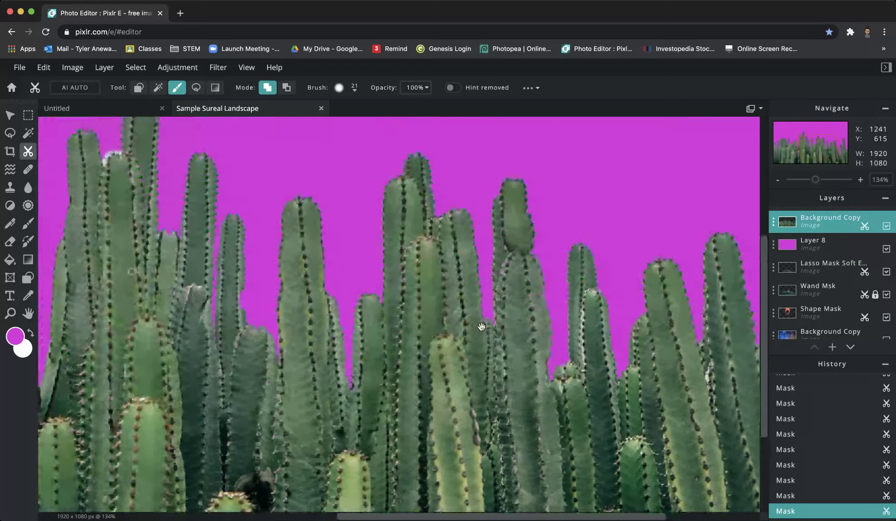
scroll(498, 289, left, 3)
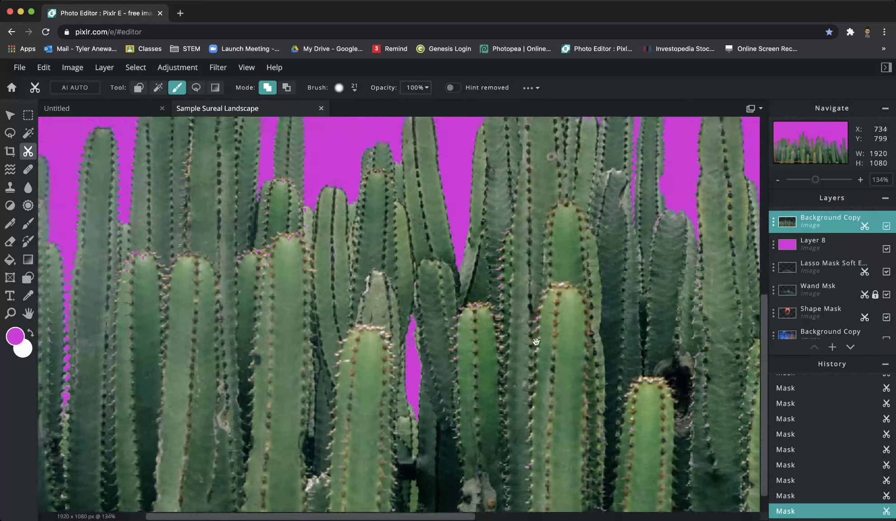
mouse_move(488, 318)
mouse_down()
mouse_move(495, 350)
mouse_move(507, 231)
mouse_move(498, 359)
mouse_up()
mouse_move(545, 294)
mouse_down()
mouse_move(530, 327)
mouse_move(534, 386)
mouse_move(567, 283)
mouse_up()
scroll(319, 373, up, 5)
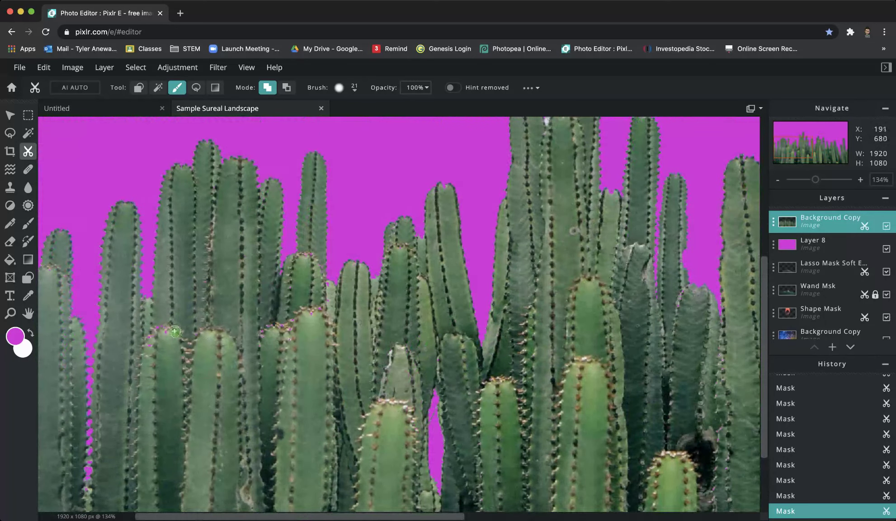
mouse_move(145, 351)
mouse_down()
mouse_move(141, 409)
mouse_move(152, 392)
mouse_move(276, 331)
mouse_move(243, 327)
mouse_move(247, 351)
mouse_move(123, 325)
mouse_move(122, 352)
mouse_move(163, 364)
mouse_up()
scroll(274, 331, down, 2)
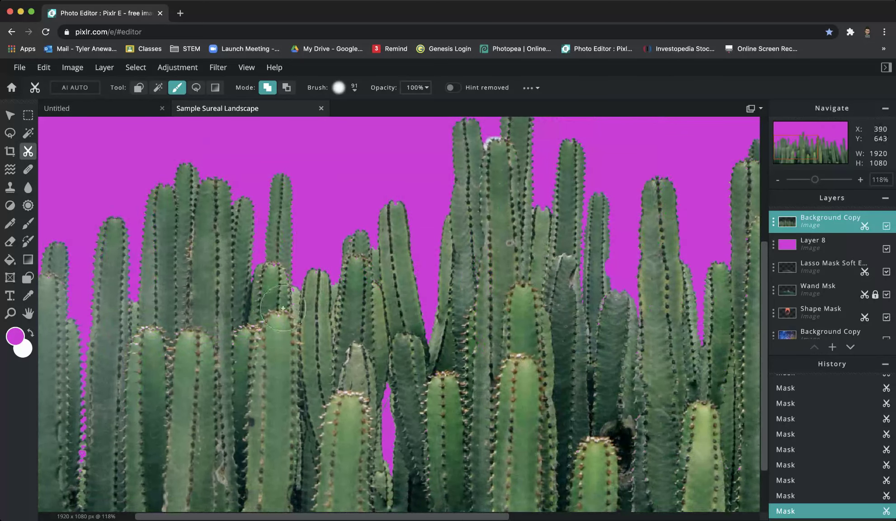
drag(259, 288, 271, 271)
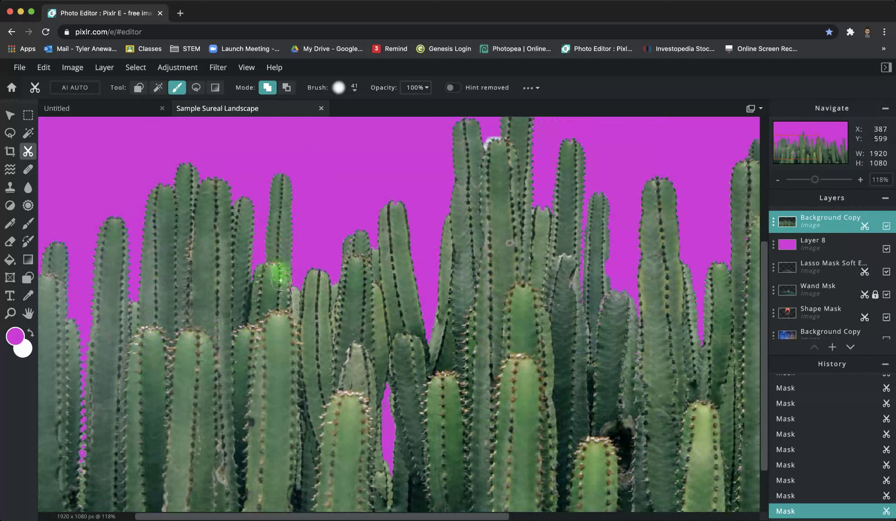
mouse_move(337, 334)
mouse_down()
mouse_move(357, 249)
mouse_move(318, 310)
mouse_move(318, 278)
mouse_up()
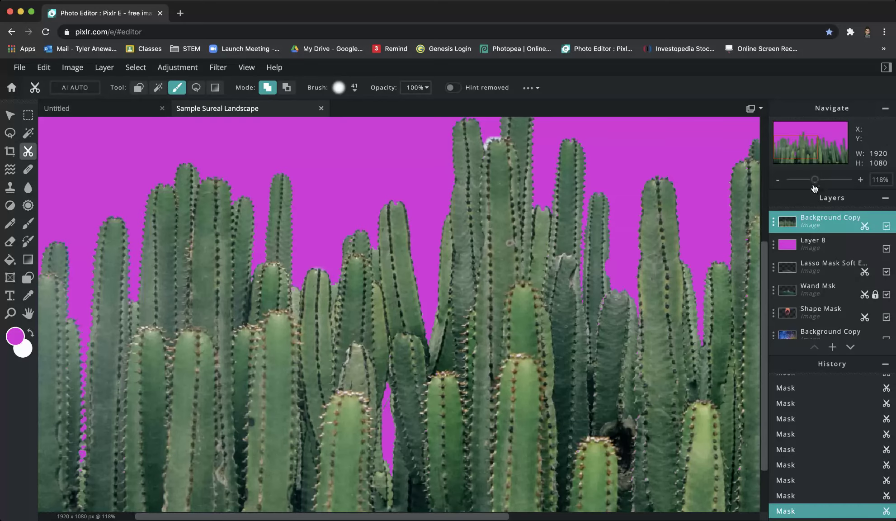
drag(814, 186, 801, 186)
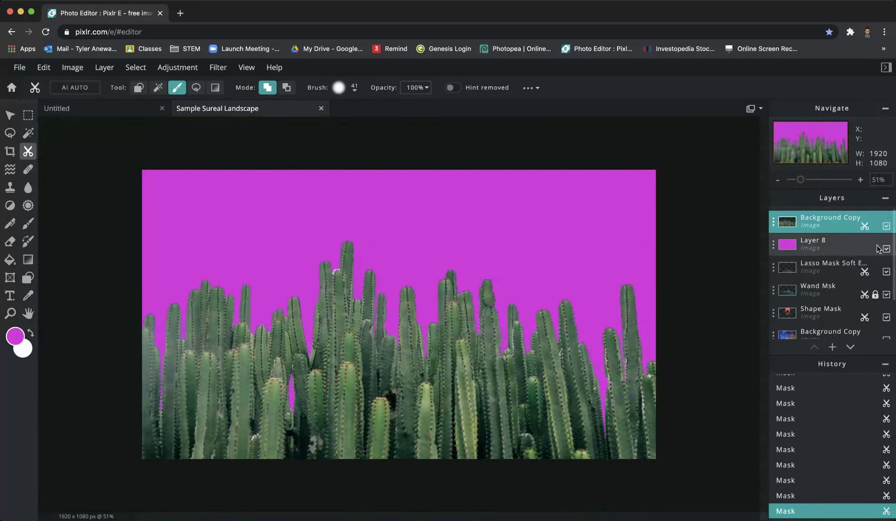
Move Layer 8 to the bottom of the stack and select the soft-edged lasso mask layer
click(828, 244)
drag(828, 244, 824, 339)
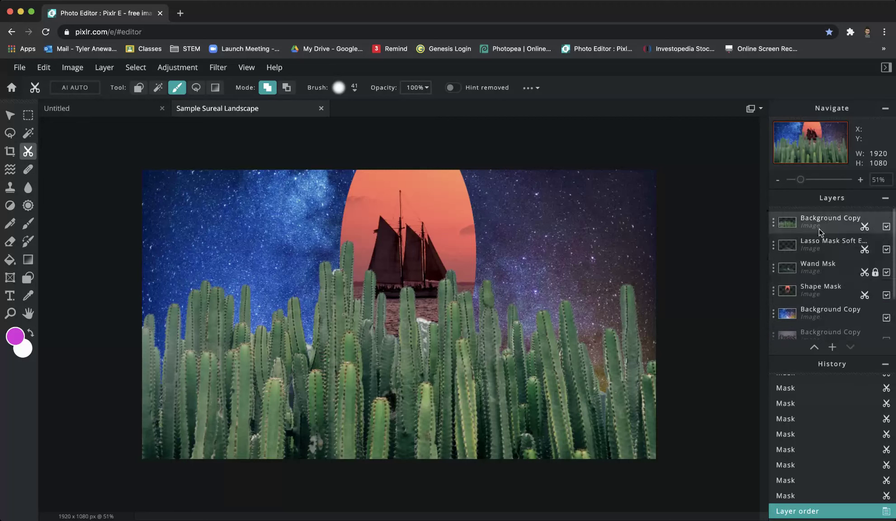
click(855, 243)
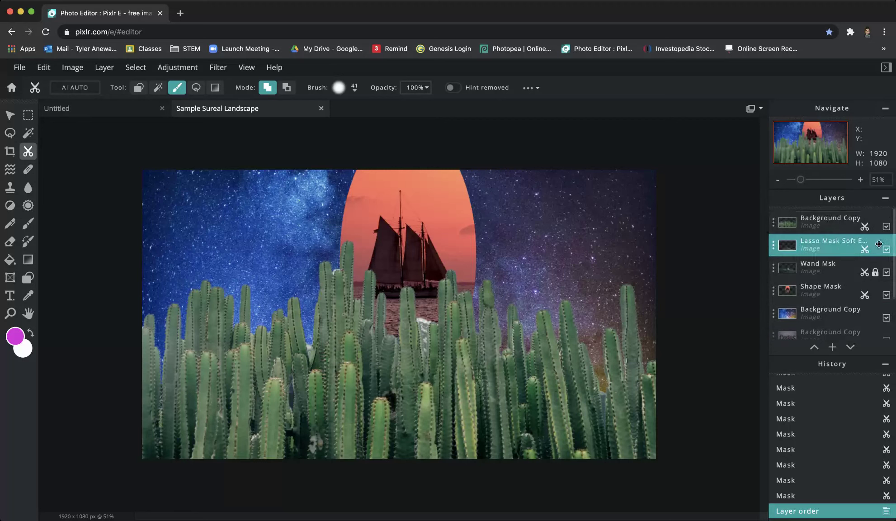
Scale the cactus image to 825x550 and shift it toward the lower-left corner
click(10, 115)
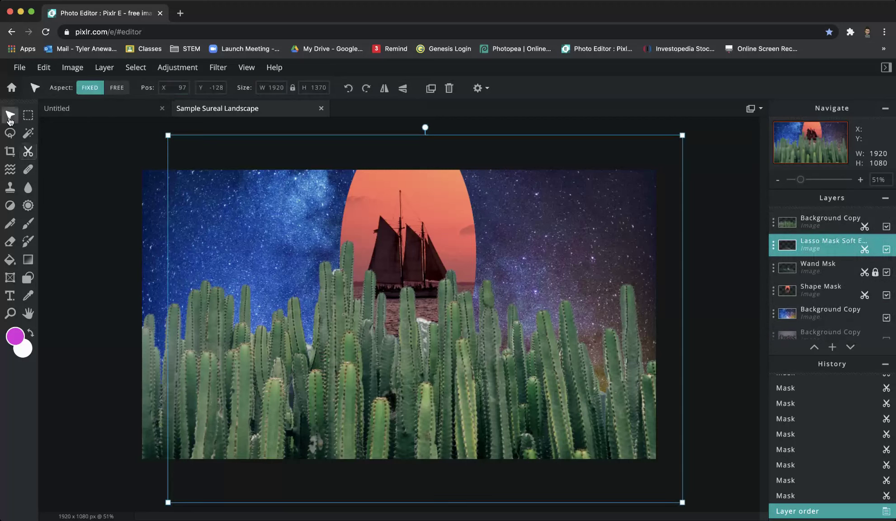
drag(362, 350, 385, 339)
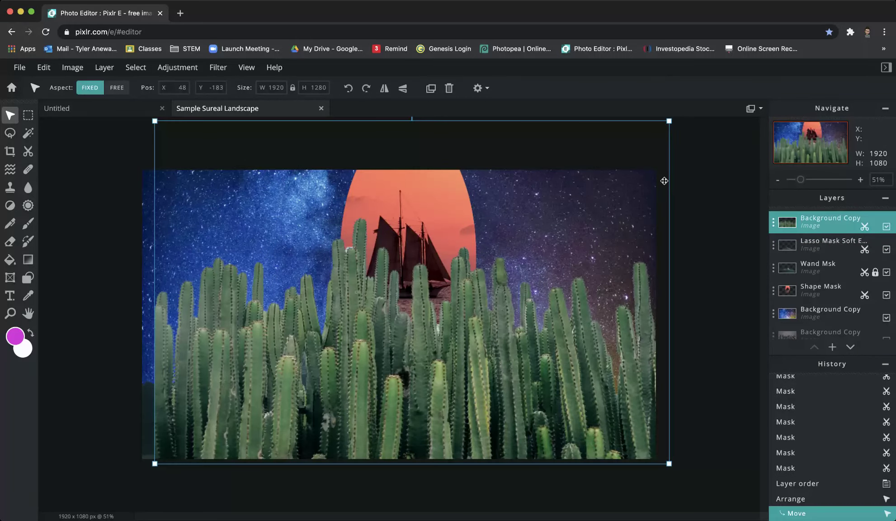
drag(671, 121, 376, 315)
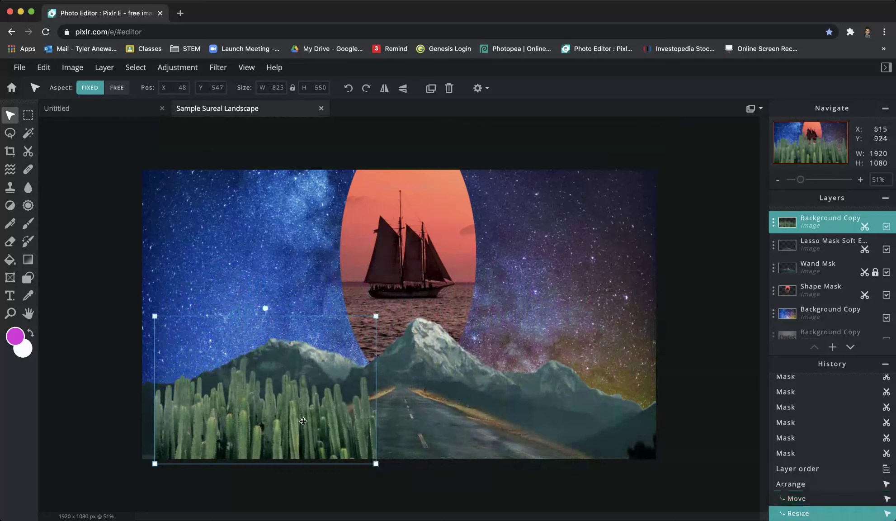
drag(293, 424, 204, 423)
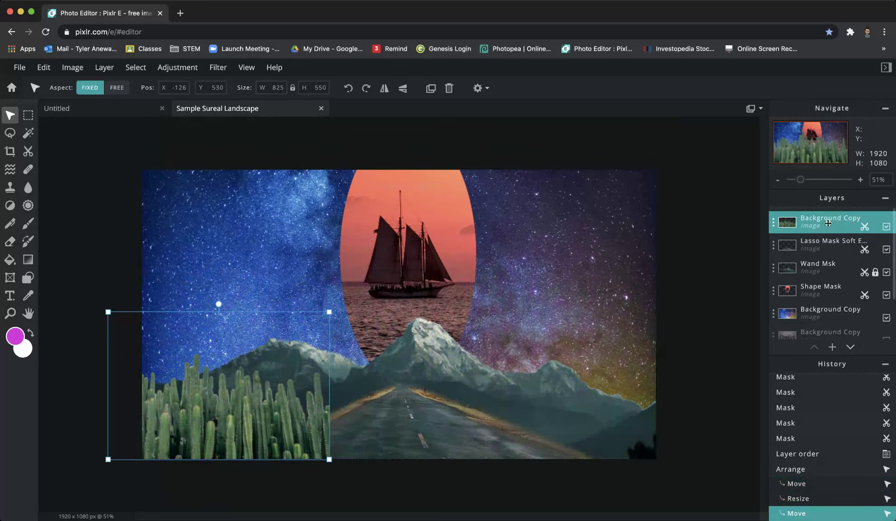
mouse_move(825, 222)
mouse_down()
mouse_move(825, 261)
mouse_move(826, 241)
mouse_up()
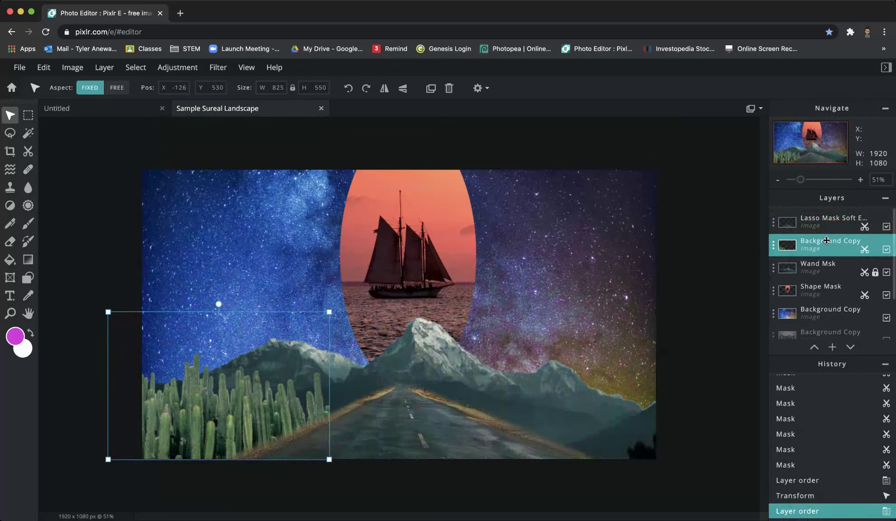
Undo the stray lasso-layer move and settle the cacti along the road's left side
drag(272, 401, 260, 402)
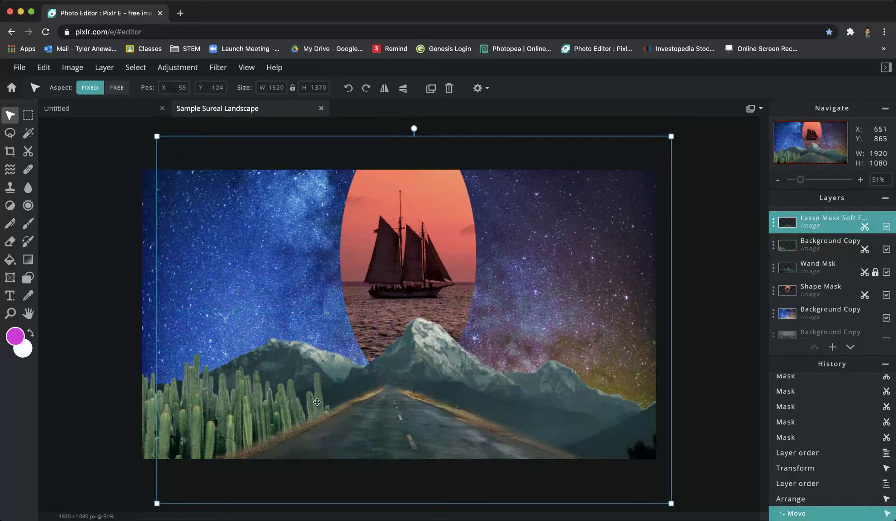
key(super+z)
key(super+z)
drag(156, 407, 174, 414)
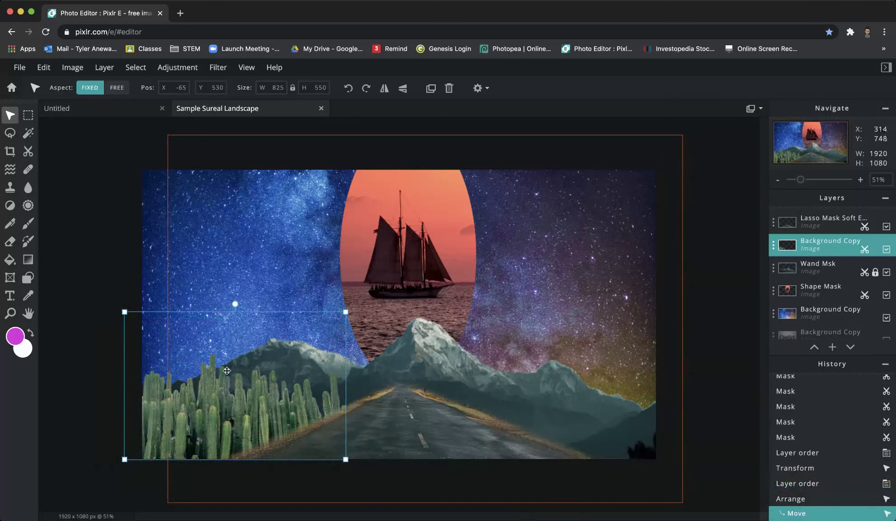
mouse_move(156, 407)
mouse_down()
mouse_move(156, 416)
mouse_move(534, 430)
mouse_move(136, 421)
mouse_move(156, 418)
mouse_up()
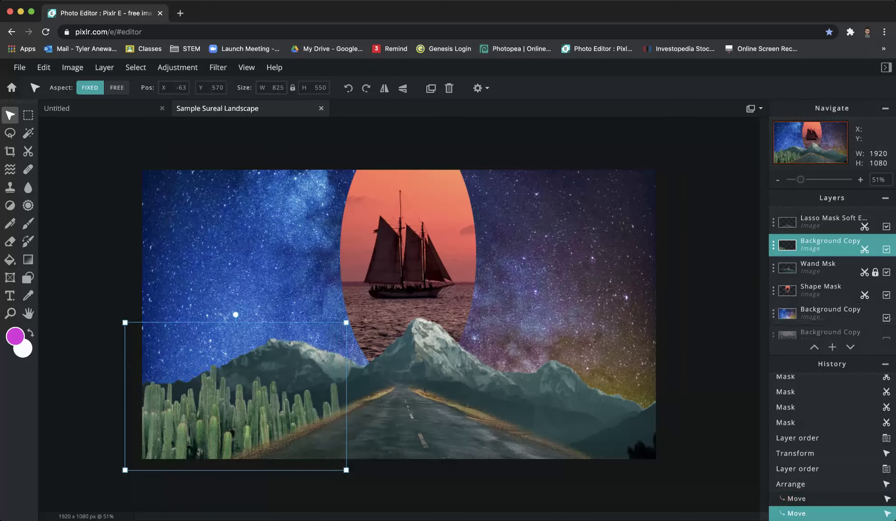
click(773, 246)
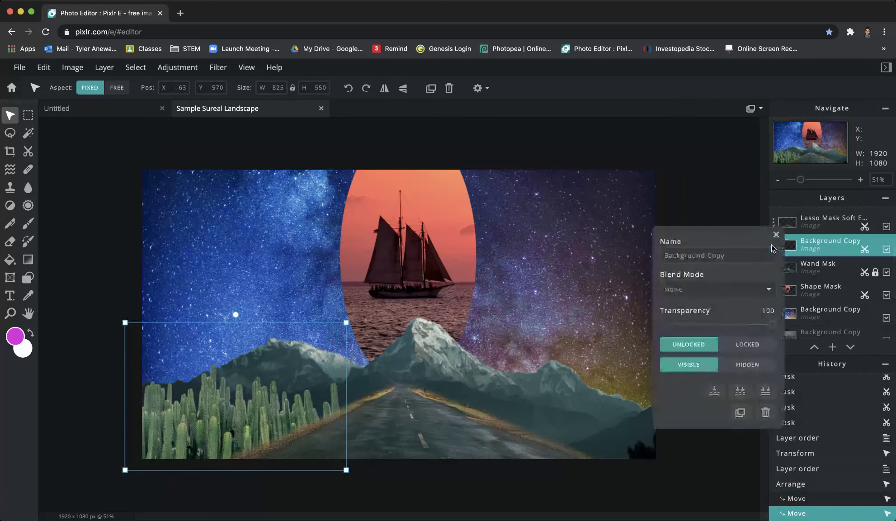
Duplicate the cactus layer, move the copy to the road's right side, and name it 'Wand Mask'
click(741, 412)
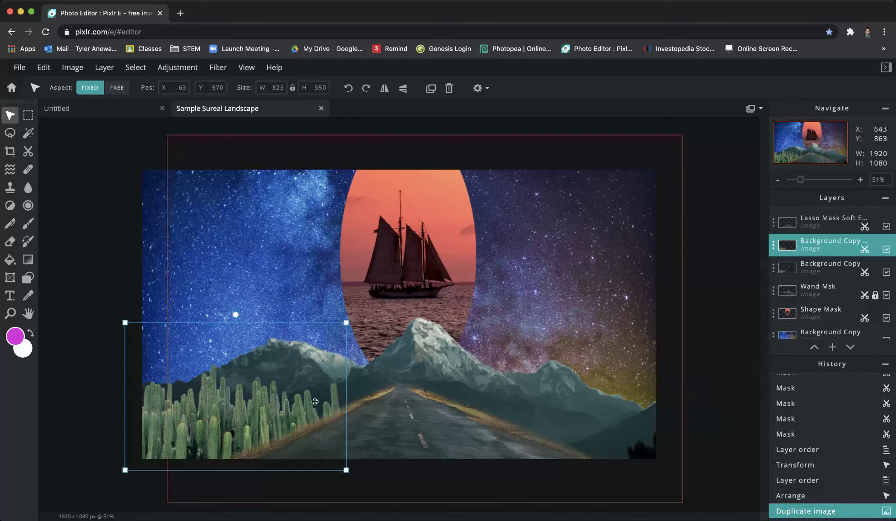
drag(183, 398, 505, 387)
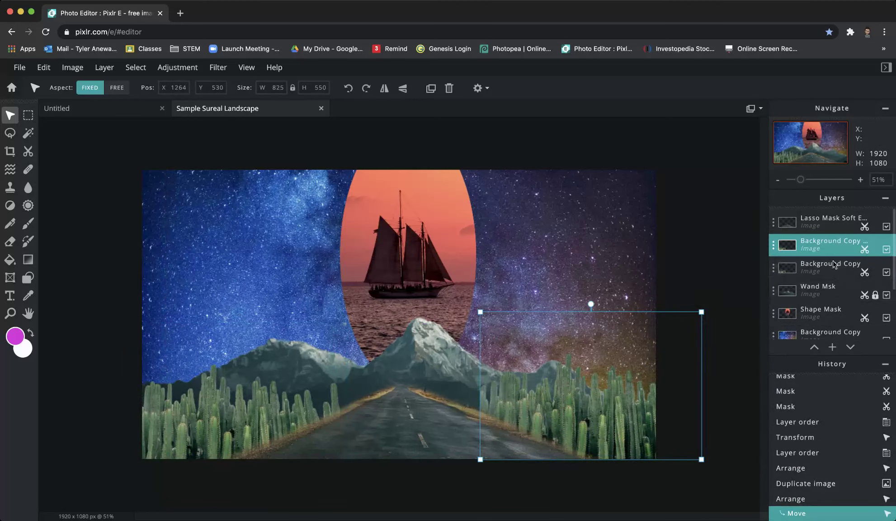
click(778, 248)
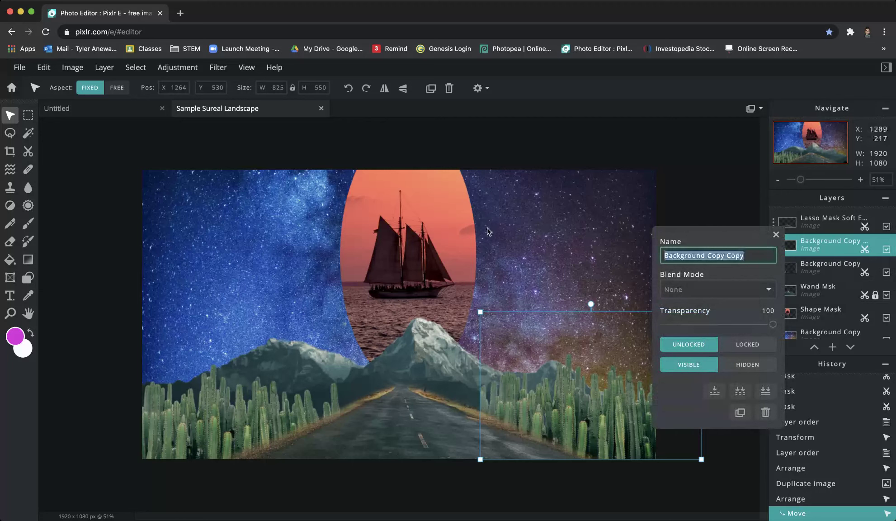
text(Wand Mask)
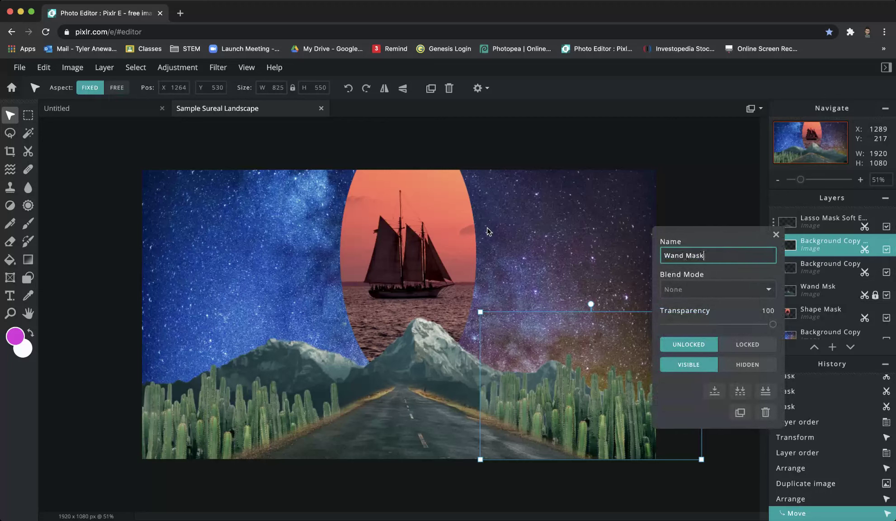
key(Return)
Rename the original cactus layer 'Wand Mask' as well
click(771, 272)
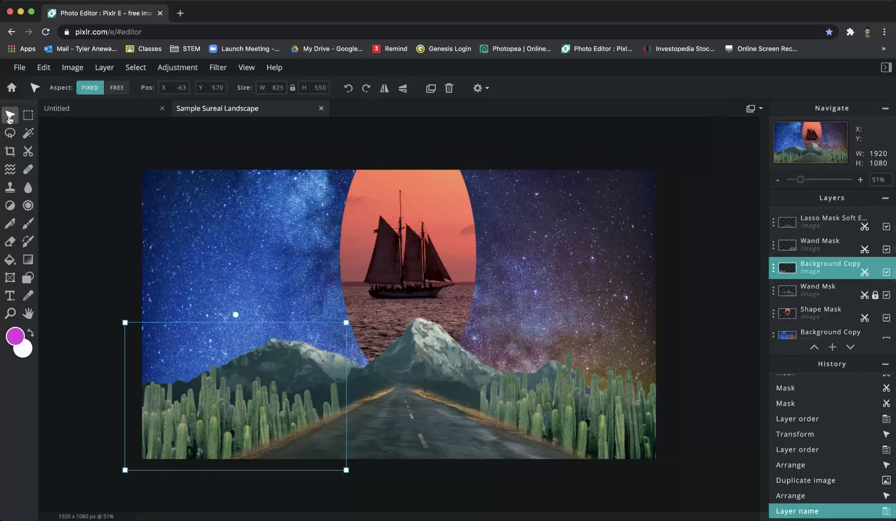
click(10, 132)
click(9, 118)
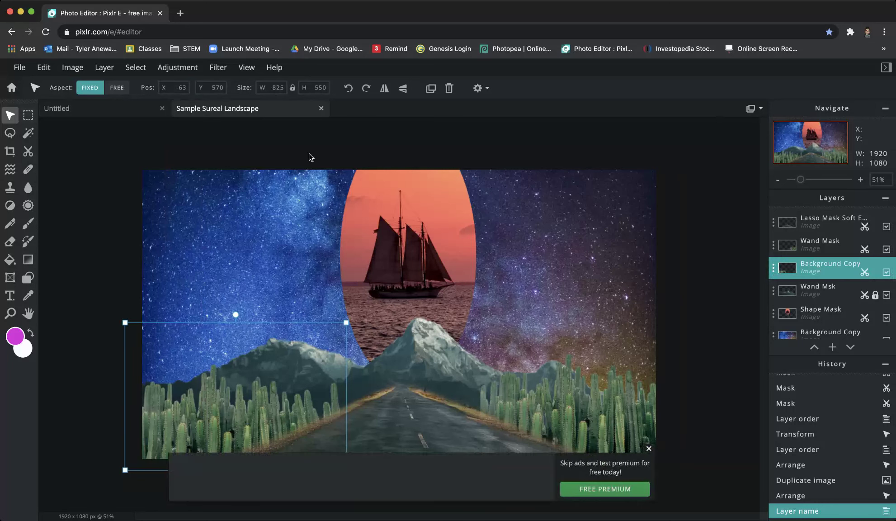
click(774, 272)
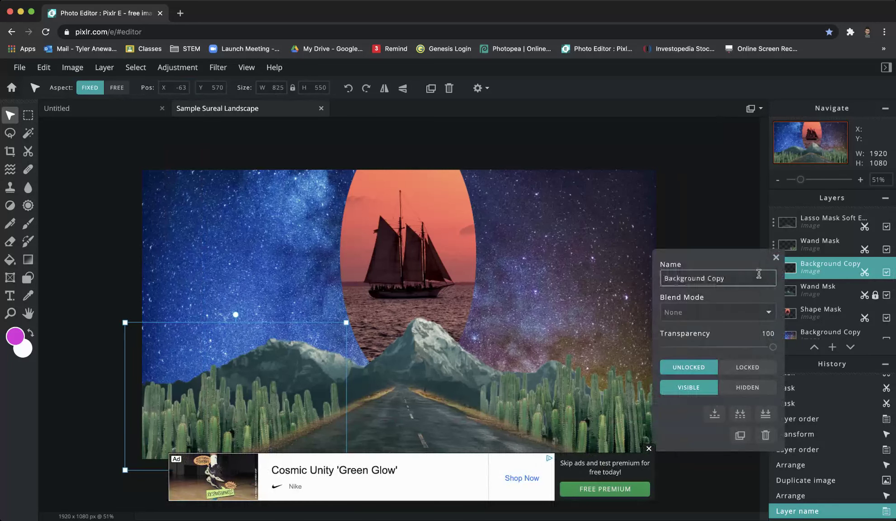
text(Wand Mas)
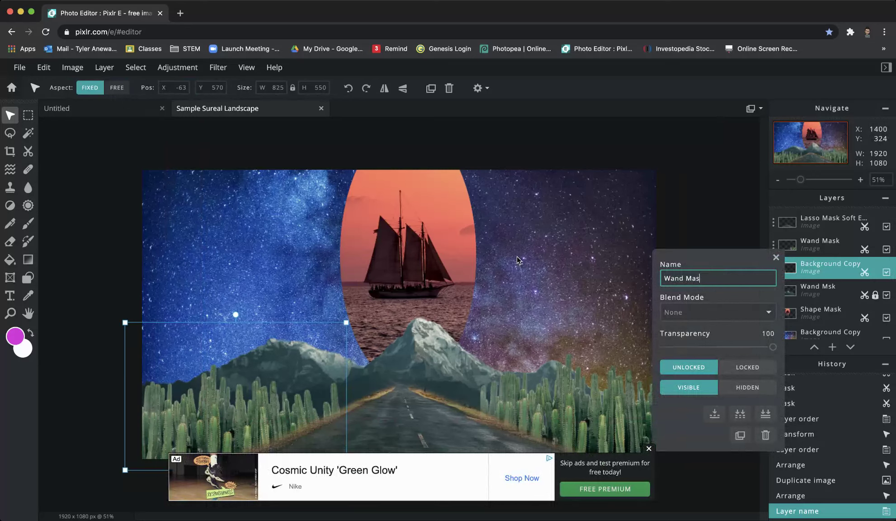
text(k)
click(776, 257)
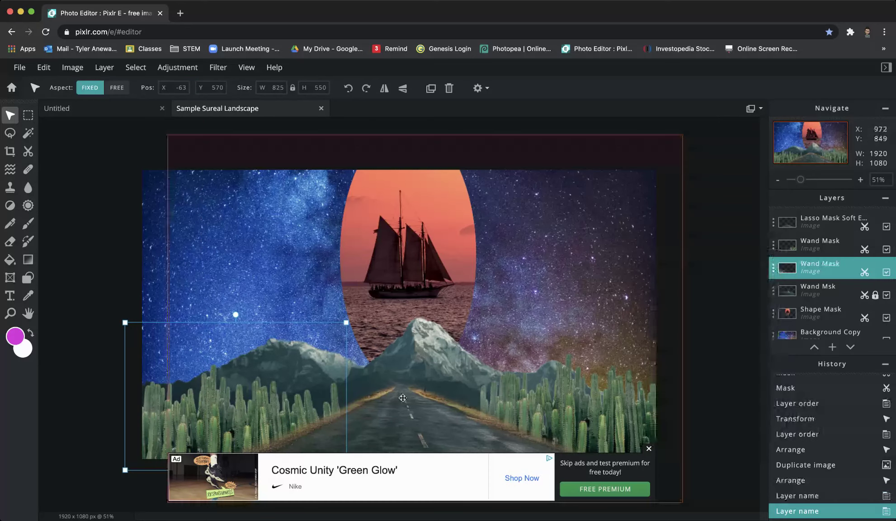
click(646, 450)
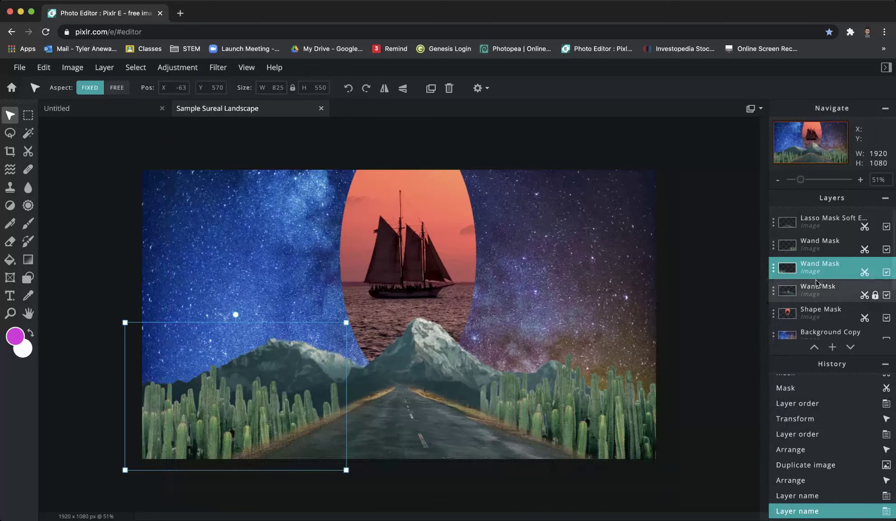
Show the city Background Copy layer, move it to the top of the stack, and drag it to cover the canvas
scroll(861, 306, down, 3)
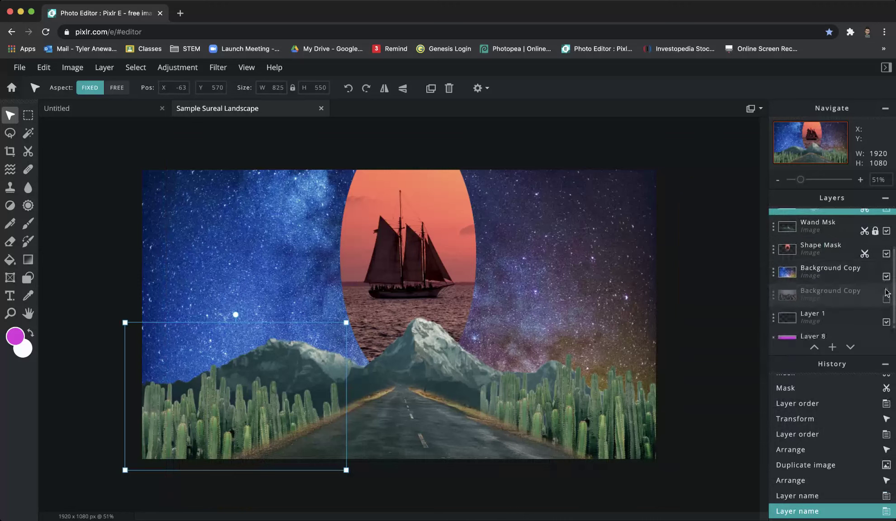
click(888, 300)
drag(864, 299, 860, 224)
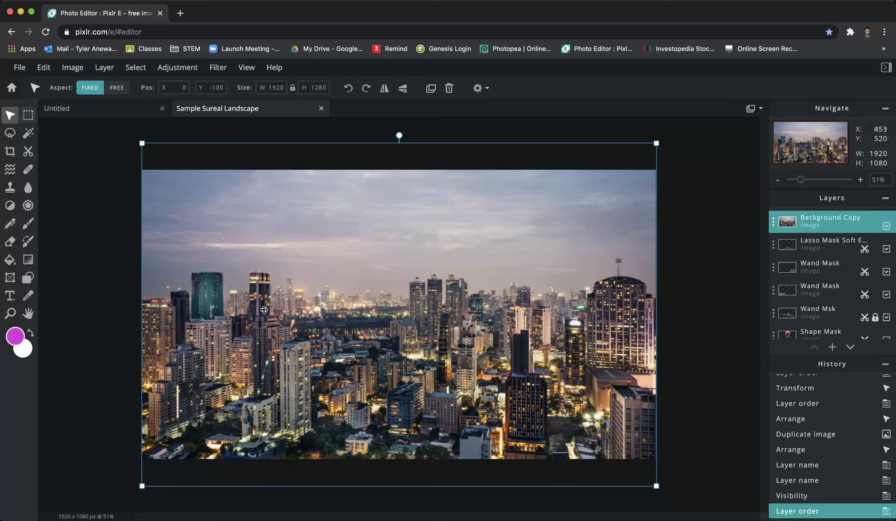
drag(311, 359, 626, 448)
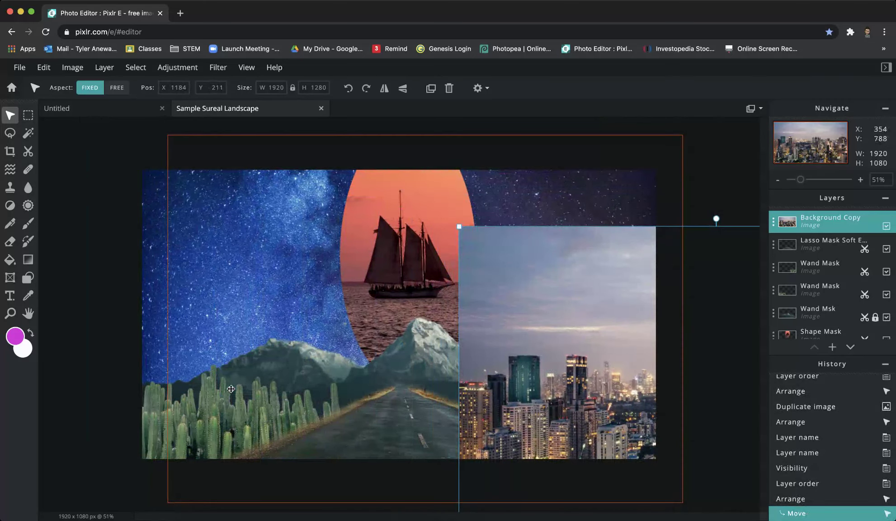
drag(572, 390, 246, 293)
drag(229, 195, 227, 200)
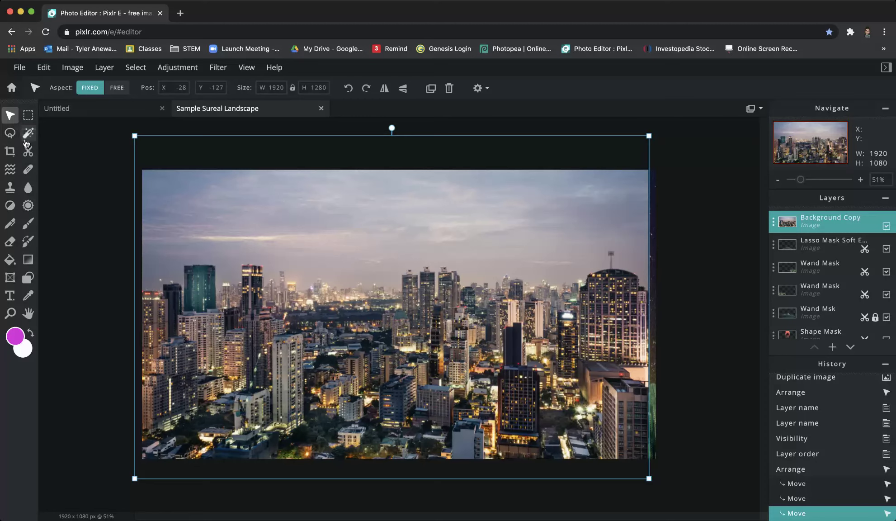
click(10, 134)
click(28, 152)
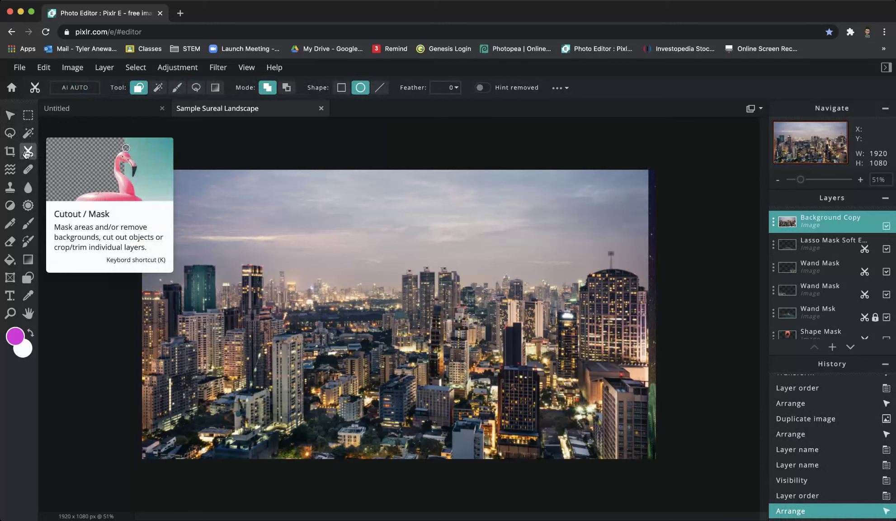
Set the Cutout tool to a larger, softer mask brush
click(178, 88)
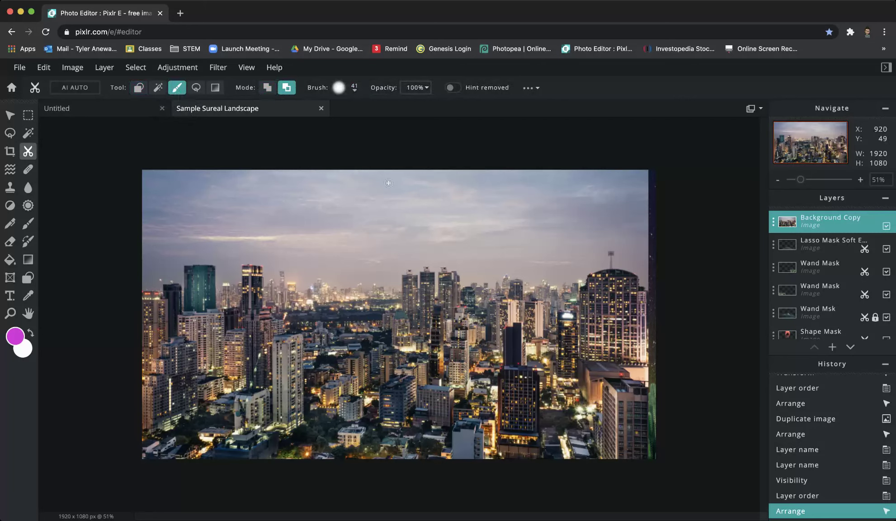
click(355, 90)
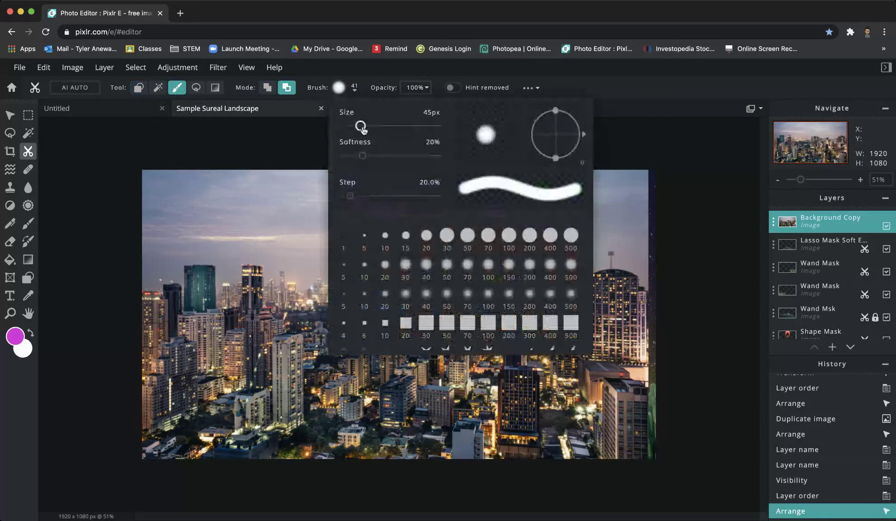
drag(361, 126, 403, 126)
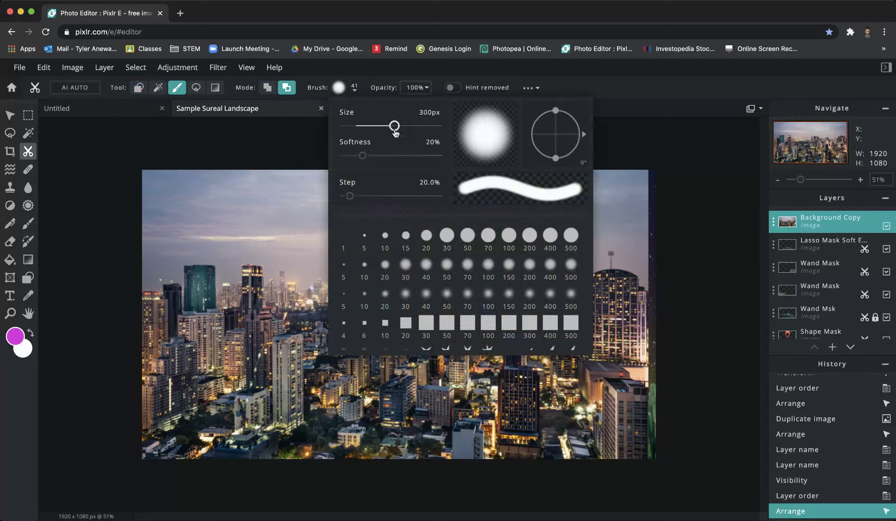
drag(363, 156, 415, 156)
click(300, 192)
Paint away the city's sky across the top and horizon, revealing the stars and orange oval
mouse_move(308, 183)
mouse_down()
mouse_move(190, 181)
mouse_move(281, 194)
mouse_move(556, 190)
mouse_move(543, 216)
mouse_move(145, 234)
mouse_move(290, 204)
mouse_up()
mouse_move(326, 226)
mouse_down()
mouse_move(443, 233)
mouse_move(495, 223)
mouse_move(626, 231)
mouse_move(646, 218)
mouse_move(619, 249)
mouse_move(633, 253)
mouse_move(631, 263)
mouse_move(546, 270)
mouse_move(495, 263)
mouse_move(494, 277)
mouse_move(452, 254)
mouse_move(394, 268)
mouse_move(370, 289)
mouse_move(304, 272)
mouse_move(261, 244)
mouse_move(241, 245)
mouse_move(318, 254)
mouse_up()
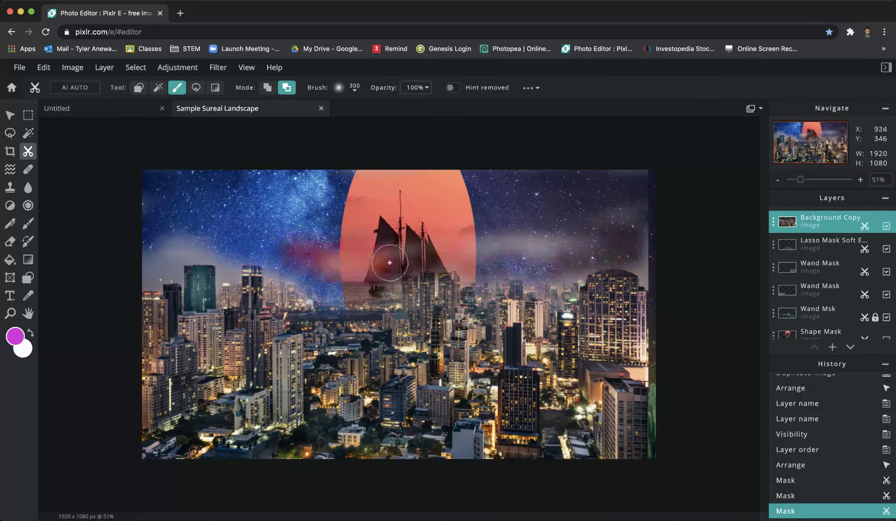
mouse_move(384, 260)
mouse_down()
mouse_move(586, 238)
mouse_move(576, 248)
mouse_up()
mouse_move(650, 238)
mouse_down()
mouse_move(600, 176)
mouse_move(590, 192)
mouse_move(624, 240)
mouse_move(649, 247)
mouse_move(589, 183)
mouse_move(184, 177)
mouse_move(144, 276)
mouse_move(188, 257)
mouse_move(233, 287)
mouse_move(221, 271)
mouse_move(264, 275)
mouse_move(267, 266)
mouse_up()
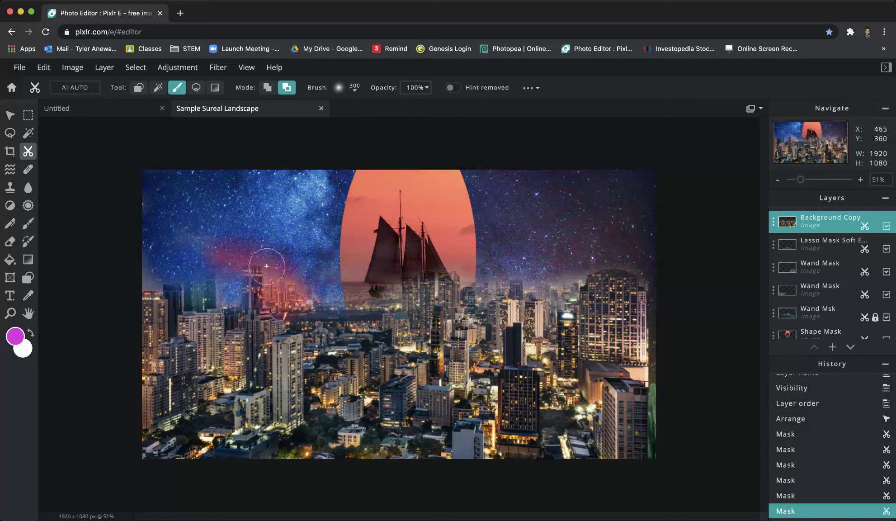
mouse_move(155, 268)
mouse_down()
mouse_move(266, 261)
mouse_move(480, 289)
mouse_up()
drag(289, 292, 632, 270)
drag(428, 295, 289, 296)
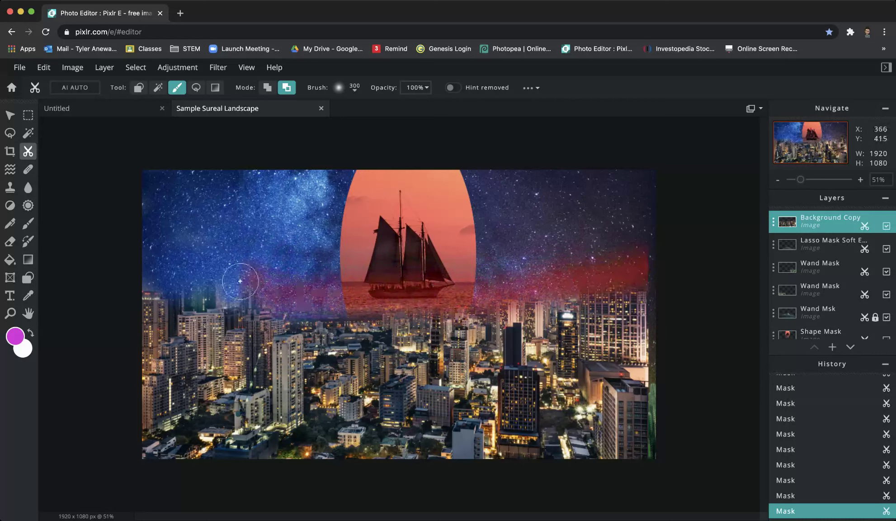
drag(160, 272, 146, 274)
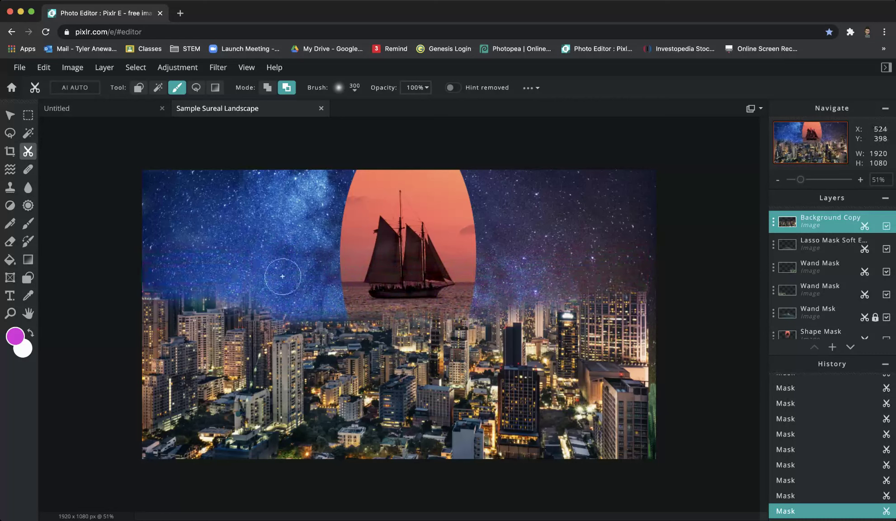
Paint the central skyline buildings back in against the sky
click(268, 87)
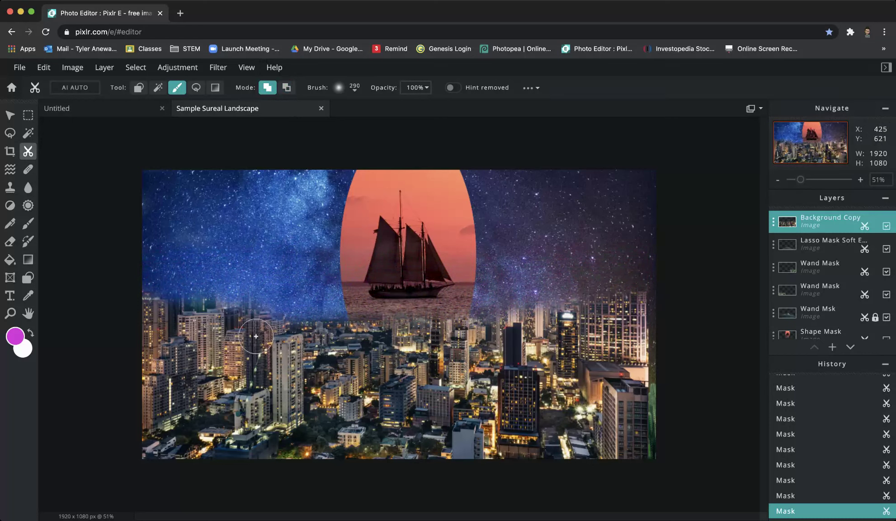
mouse_move(255, 336)
mouse_down()
mouse_move(244, 294)
mouse_move(225, 317)
mouse_move(224, 289)
mouse_up()
mouse_move(206, 337)
mouse_down()
mouse_move(192, 282)
mouse_move(194, 309)
mouse_move(195, 285)
mouse_move(179, 300)
mouse_move(187, 276)
mouse_up()
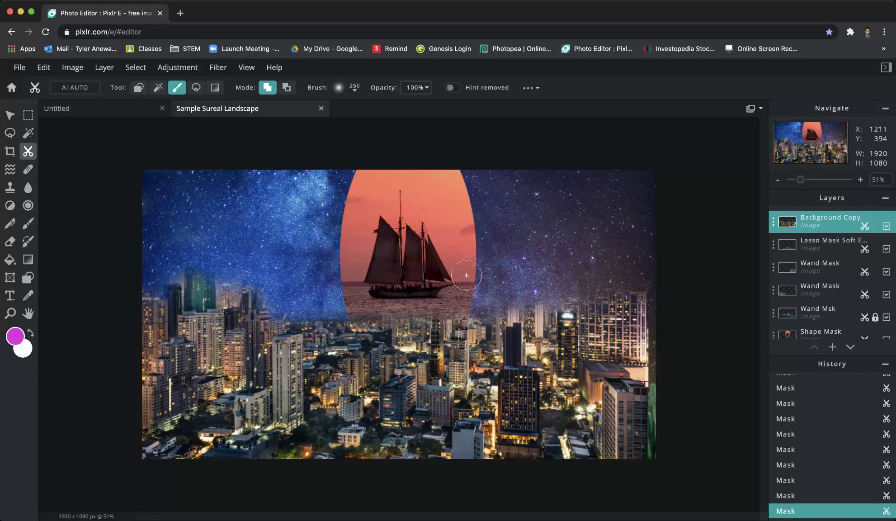
mouse_move(303, 337)
mouse_down()
mouse_move(256, 332)
mouse_move(224, 288)
mouse_up()
click(286, 87)
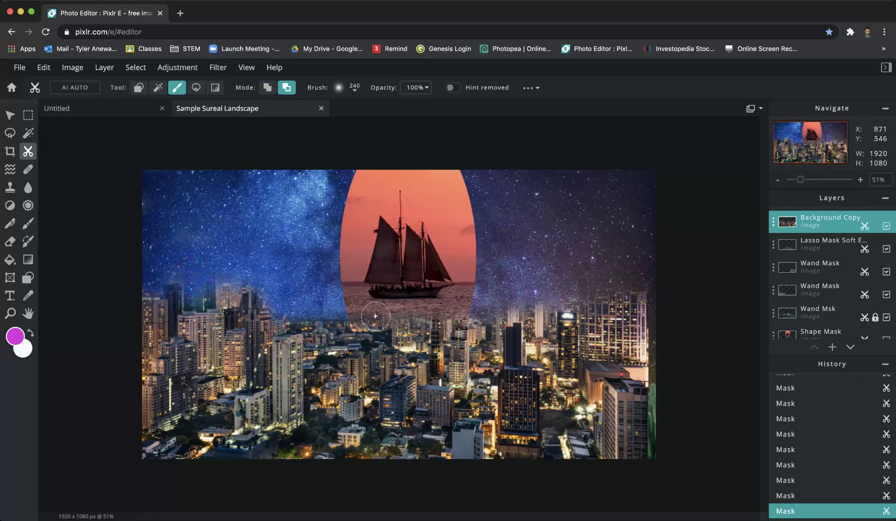
With a hard-edged brush, cut away and then paint back the lower-left city
click(359, 90)
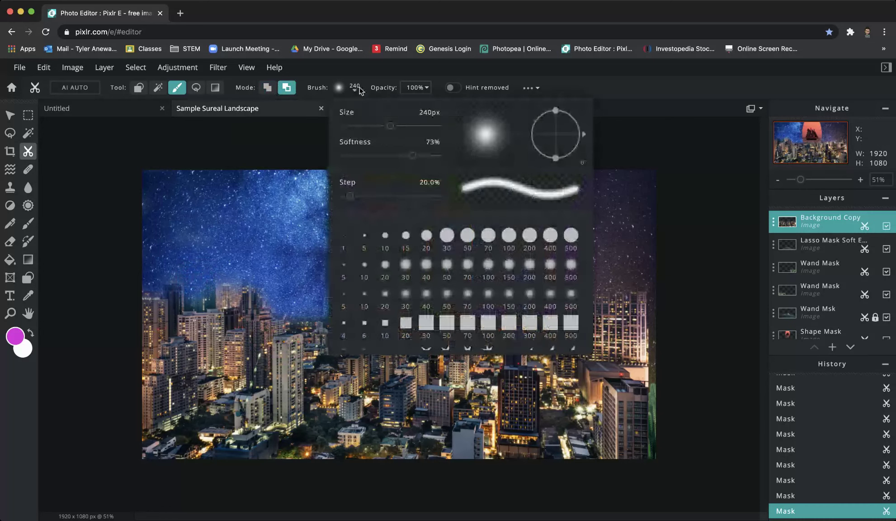
drag(413, 155, 345, 155)
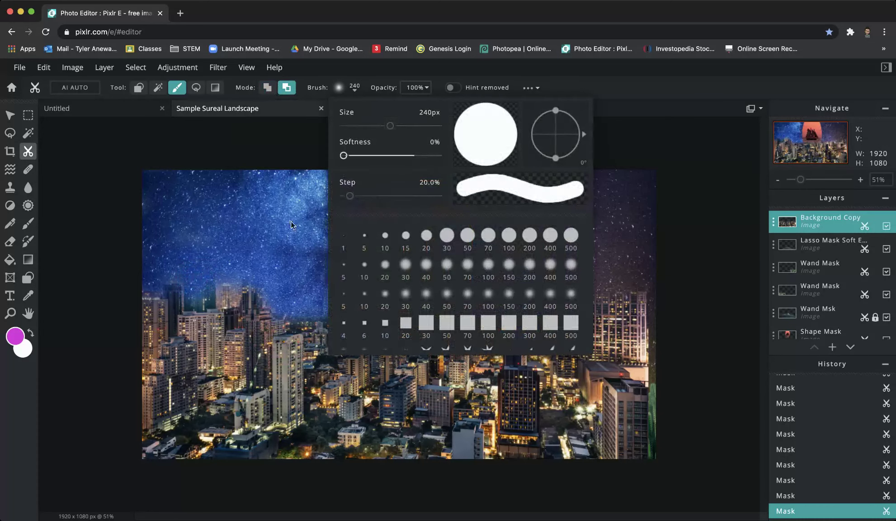
mouse_move(186, 292)
mouse_down()
mouse_move(160, 324)
mouse_move(240, 324)
mouse_move(318, 353)
mouse_up()
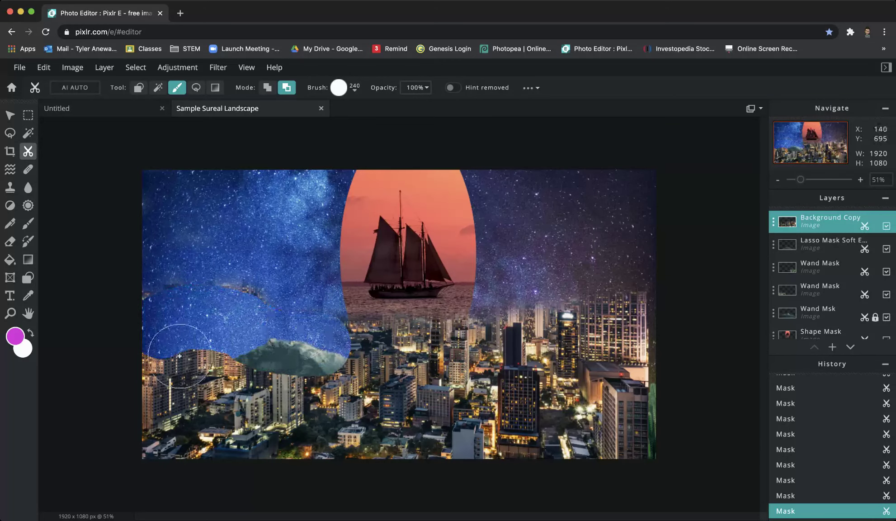
click(265, 87)
mouse_move(167, 326)
mouse_down()
mouse_move(346, 353)
mouse_move(328, 360)
mouse_move(146, 342)
mouse_up()
mouse_move(146, 343)
mouse_down()
mouse_move(357, 365)
mouse_move(633, 312)
mouse_up()
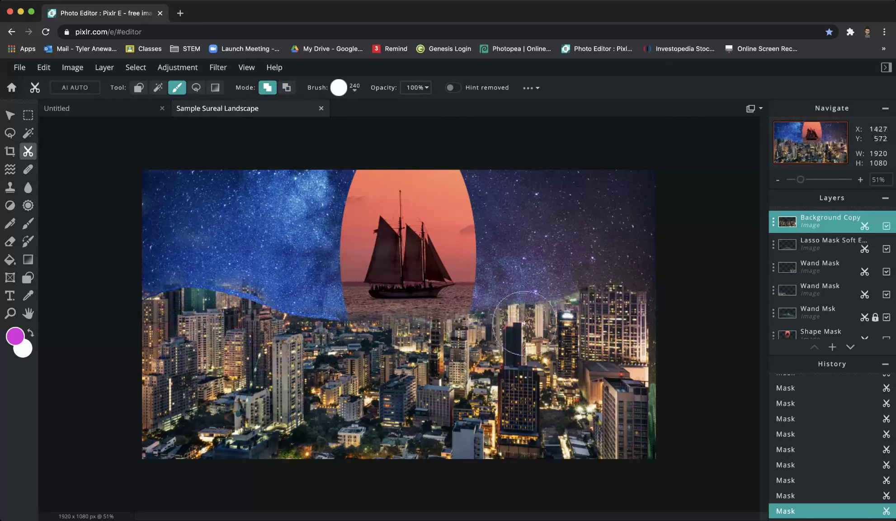
Set brush softness to 100% and softly restore the left and right skyline edges
click(355, 90)
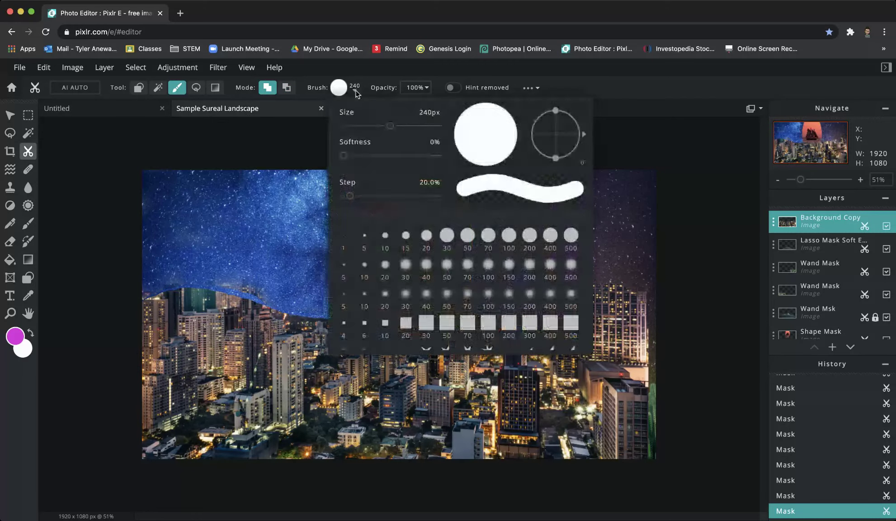
drag(343, 155, 445, 165)
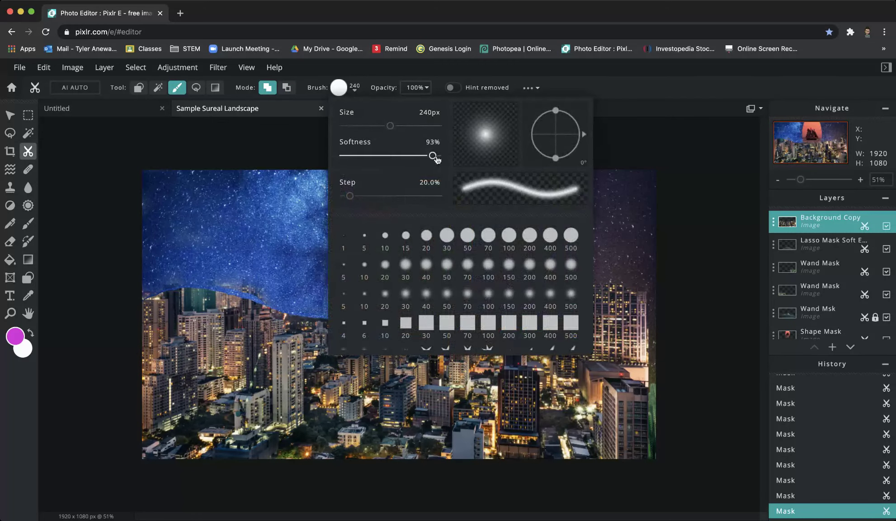
click(254, 213)
mouse_move(235, 281)
mouse_down()
mouse_move(147, 303)
mouse_move(176, 291)
mouse_move(303, 315)
mouse_move(421, 318)
mouse_move(177, 308)
mouse_up()
drag(506, 317, 643, 287)
mouse_move(629, 285)
mouse_down()
mouse_move(659, 296)
mouse_move(644, 289)
mouse_move(461, 326)
mouse_up()
Fade out the skyline behind the ship and move the city layer beneath the Wand Mask layers
click(287, 87)
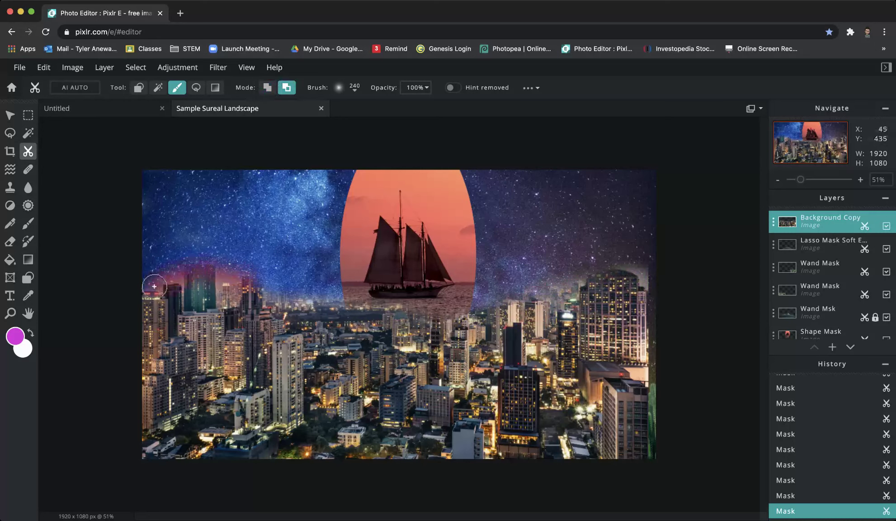
mouse_move(156, 288)
mouse_down()
mouse_move(233, 276)
mouse_move(292, 295)
mouse_move(470, 300)
mouse_move(619, 266)
mouse_move(661, 279)
mouse_up()
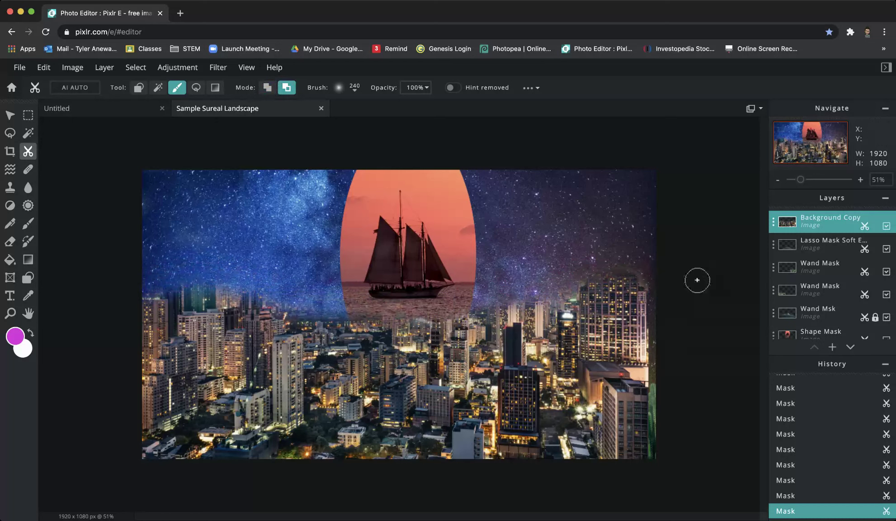
click(10, 115)
drag(853, 228, 848, 294)
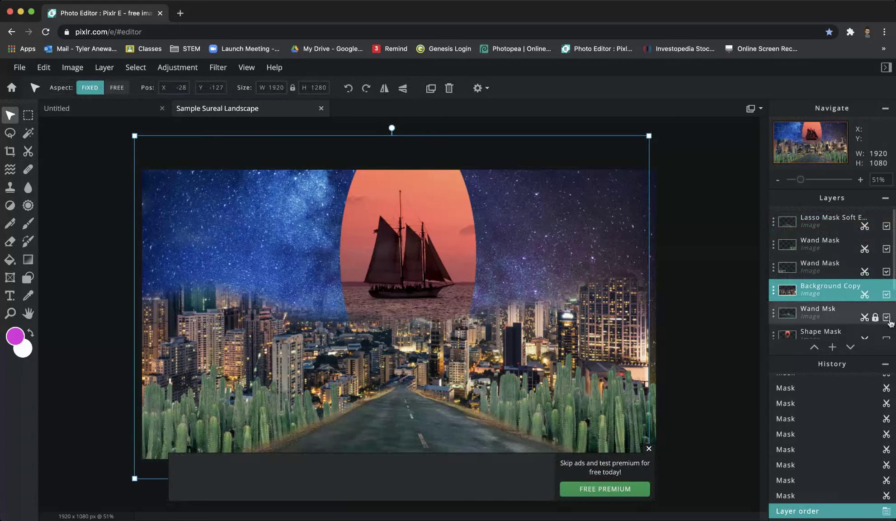
Unlock the Wand Msk layer's position, undoing an accidental layer move along the way
scroll(890, 286, down, 1)
click(888, 285)
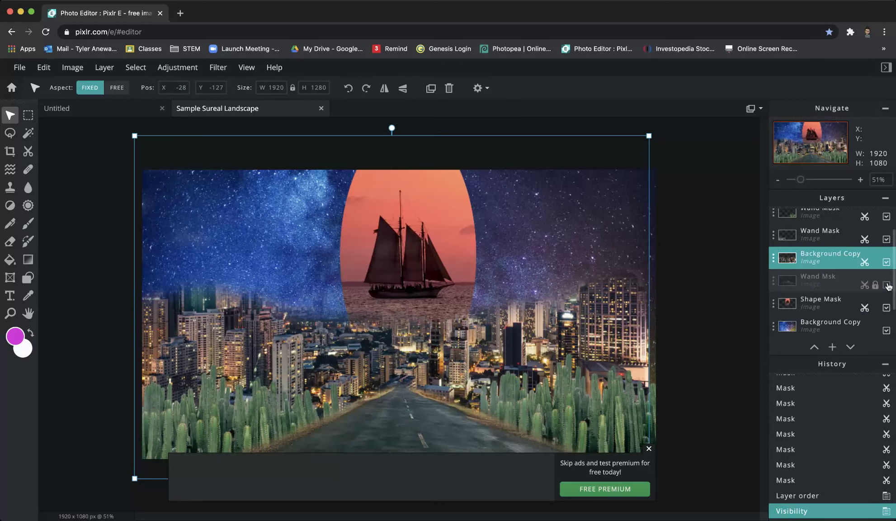
click(887, 284)
click(874, 290)
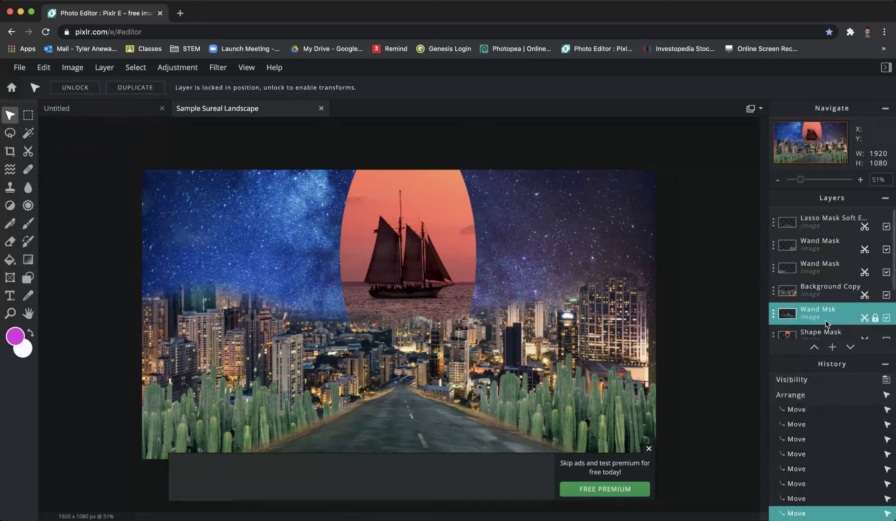
drag(185, 261, 189, 268)
key(super+z)
scroll(785, 284, down, 2)
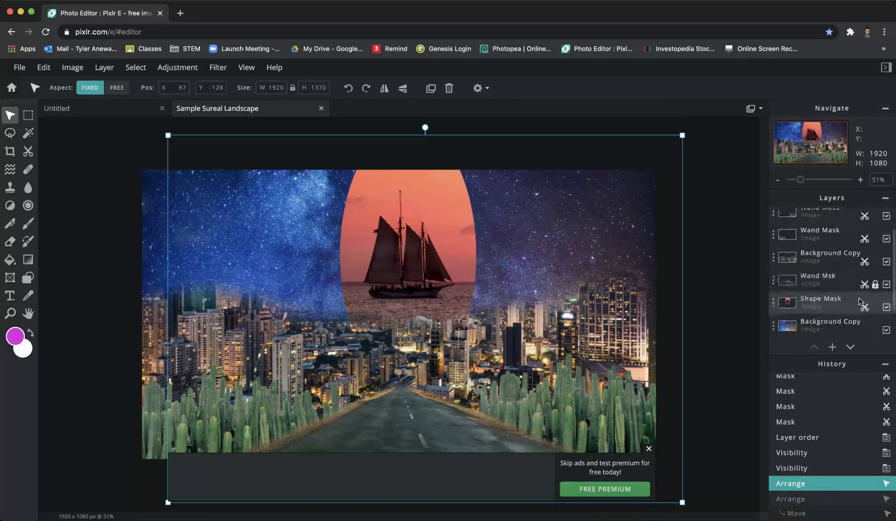
click(794, 284)
click(794, 284)
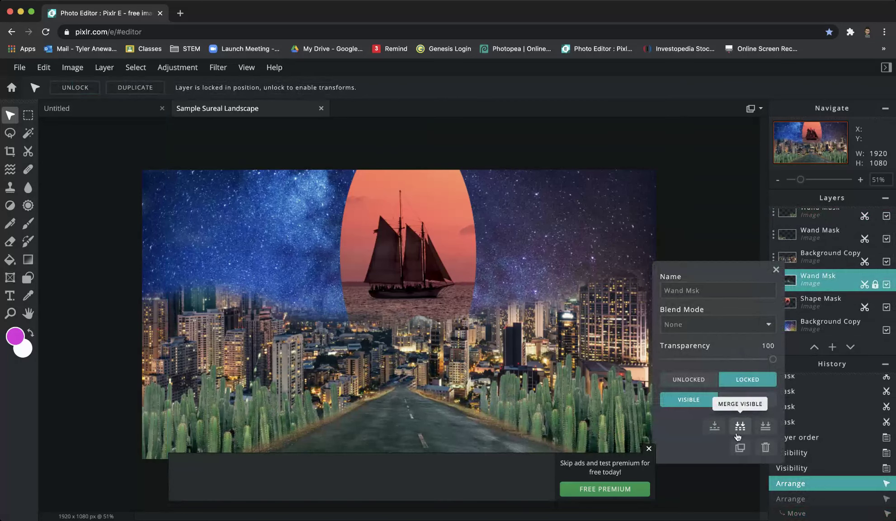
click(693, 381)
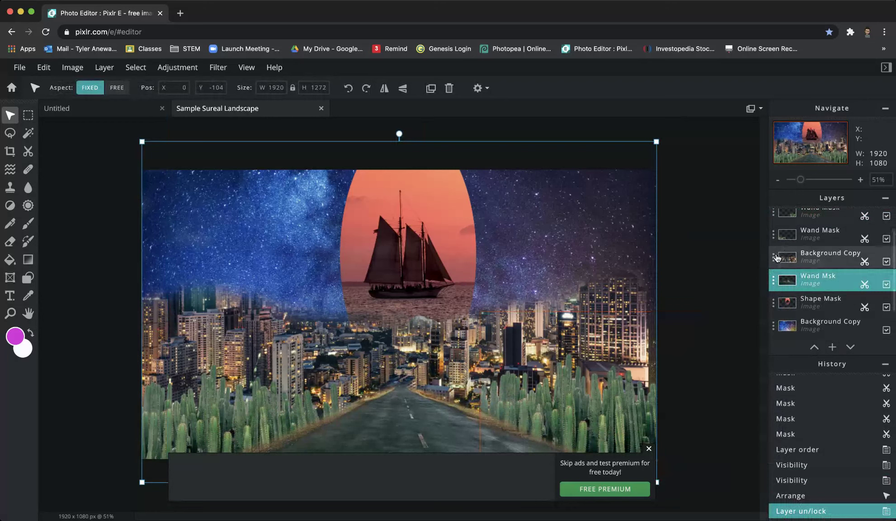
Lock the Lasso Mask Soft Edge layer in position after undoing a stray city-layer shift
click(774, 259)
drag(809, 257, 607, 327)
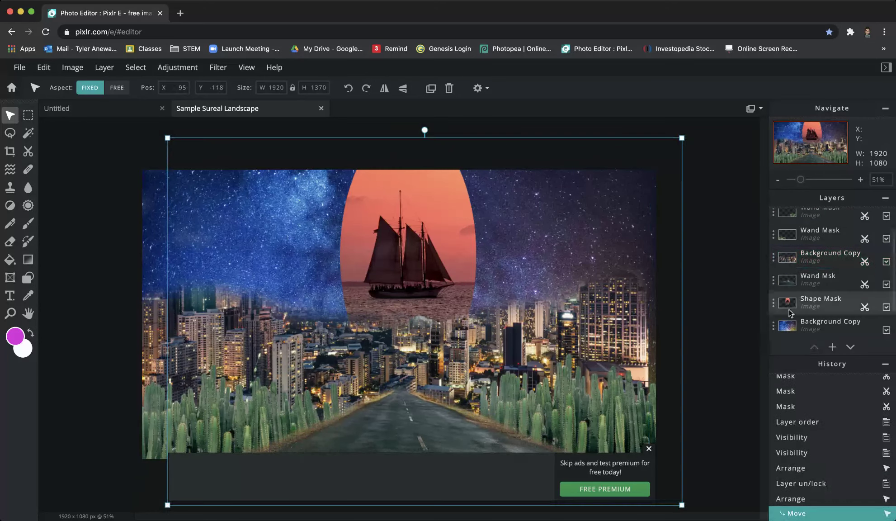
key(super+z)
key(super+z)
scroll(792, 253, up, 1)
click(774, 213)
scroll(774, 227, up, 2)
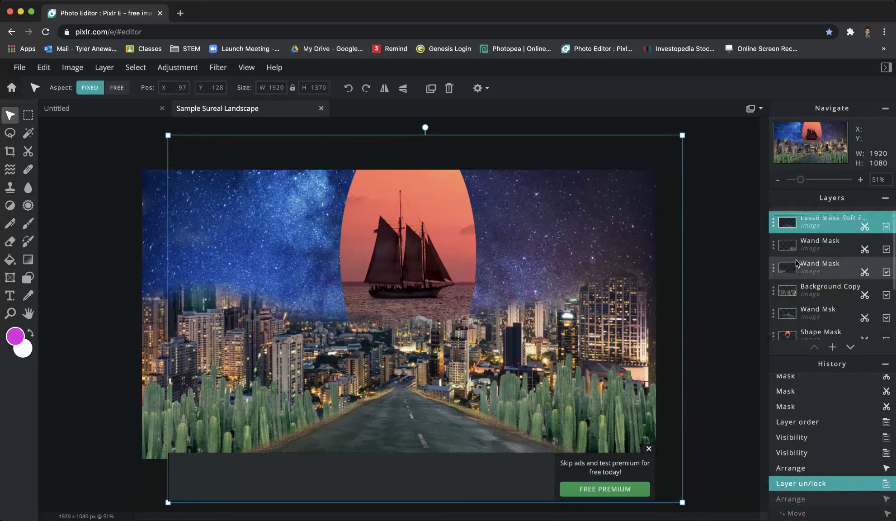
click(773, 224)
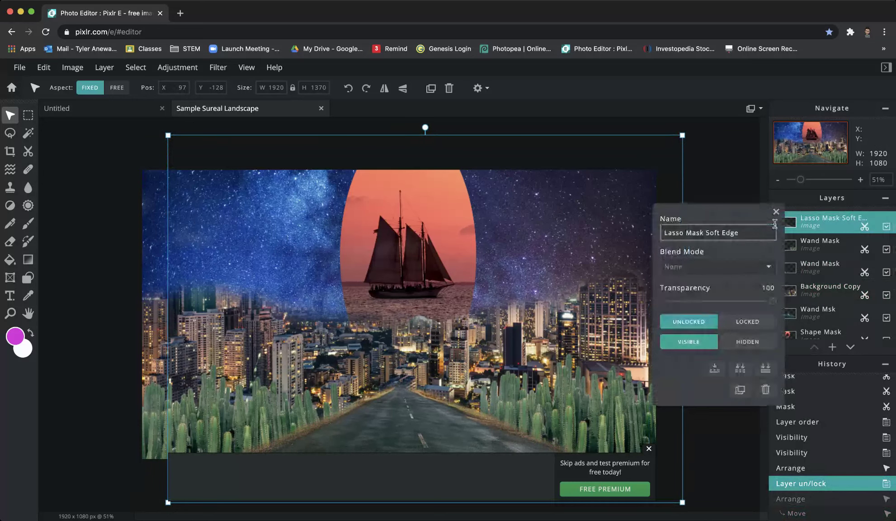
click(747, 325)
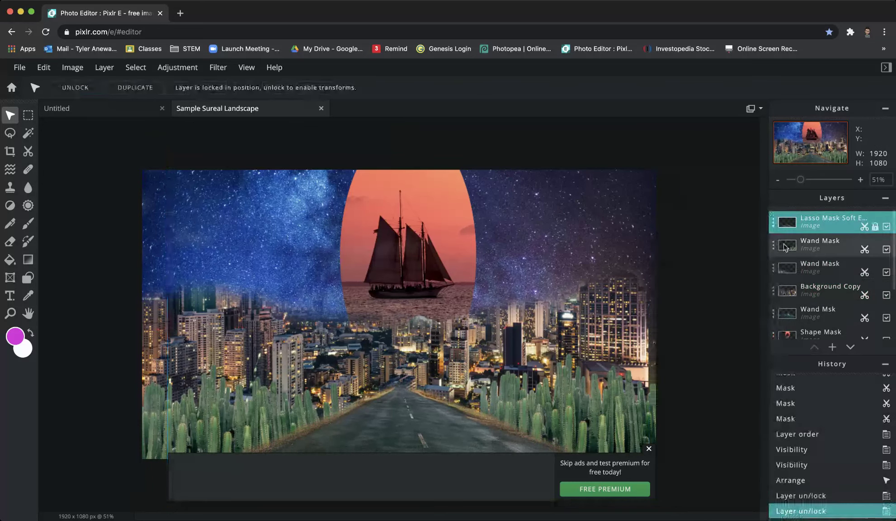
Lower the city layer on the canvas and nudge the Wand Mask layer up slightly
click(818, 294)
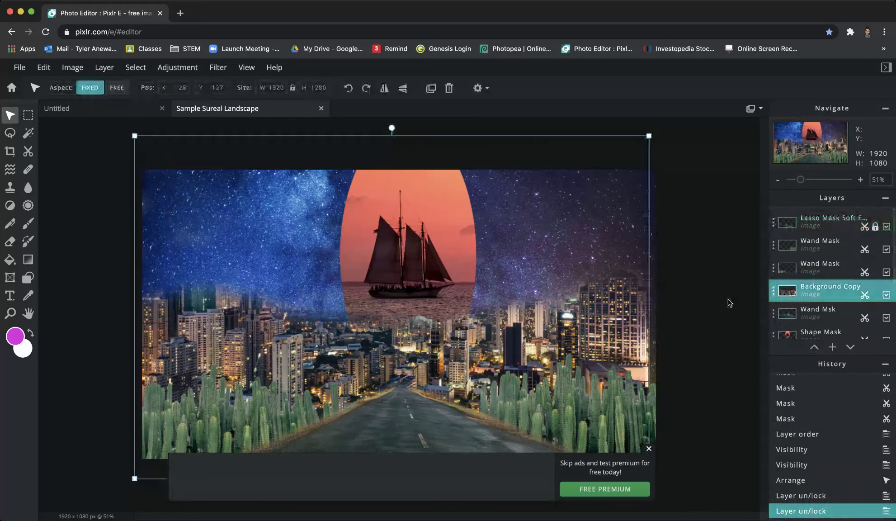
drag(601, 290, 607, 334)
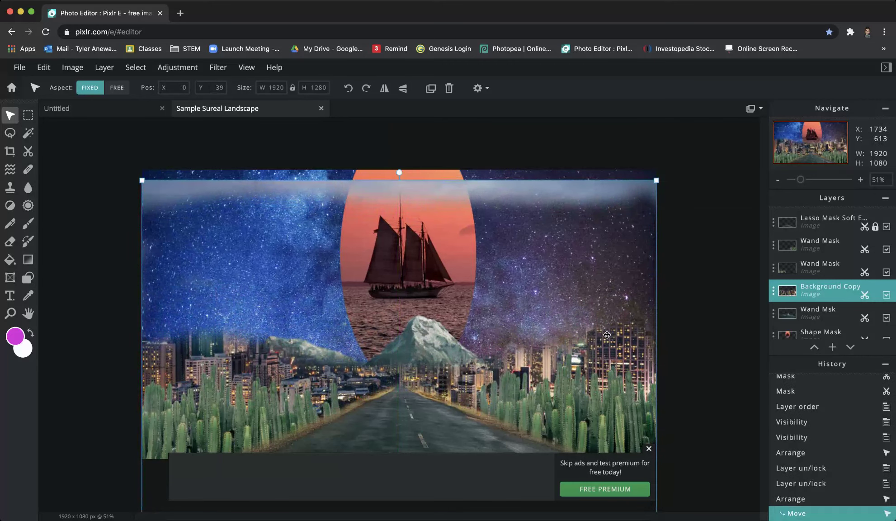
click(878, 313)
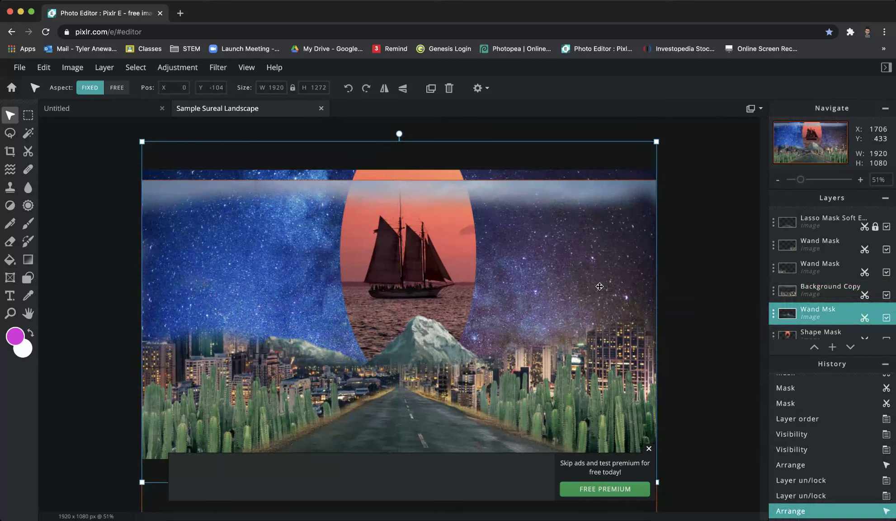
drag(601, 286, 600, 289)
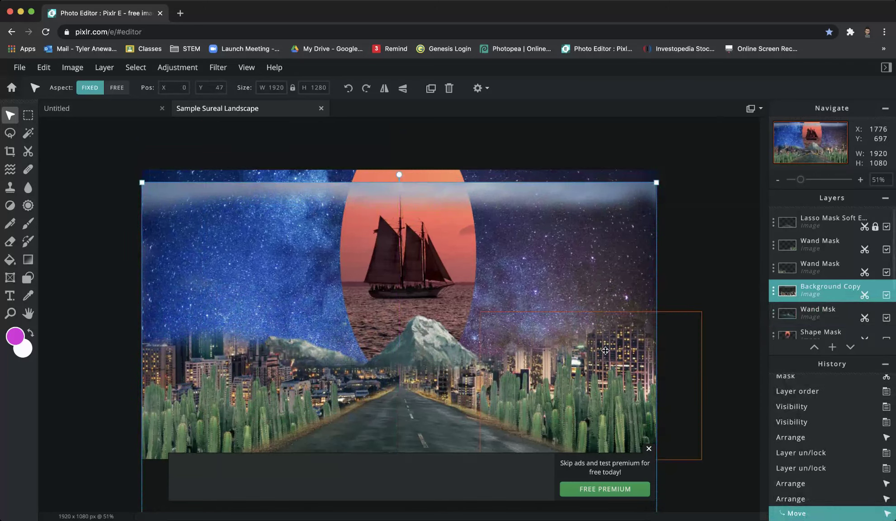
click(594, 343)
drag(593, 344, 609, 335)
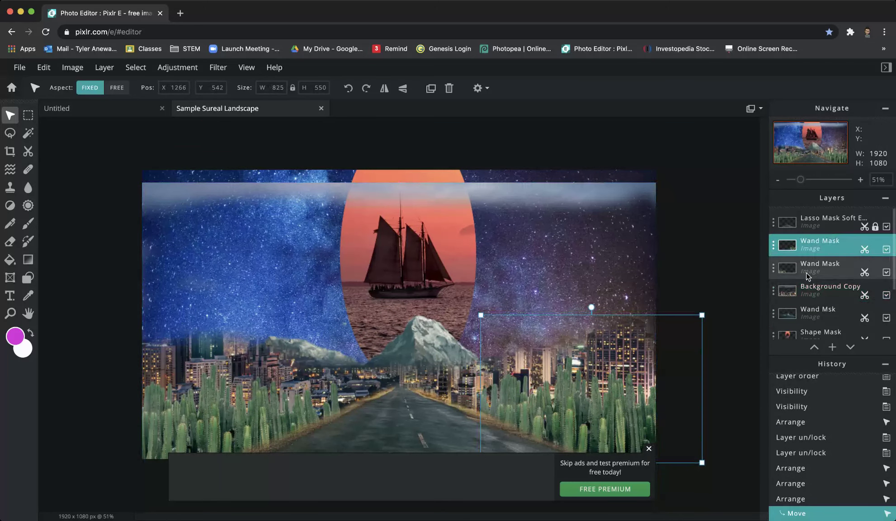
Lock the Background Copy city layer in position
click(776, 291)
click(774, 291)
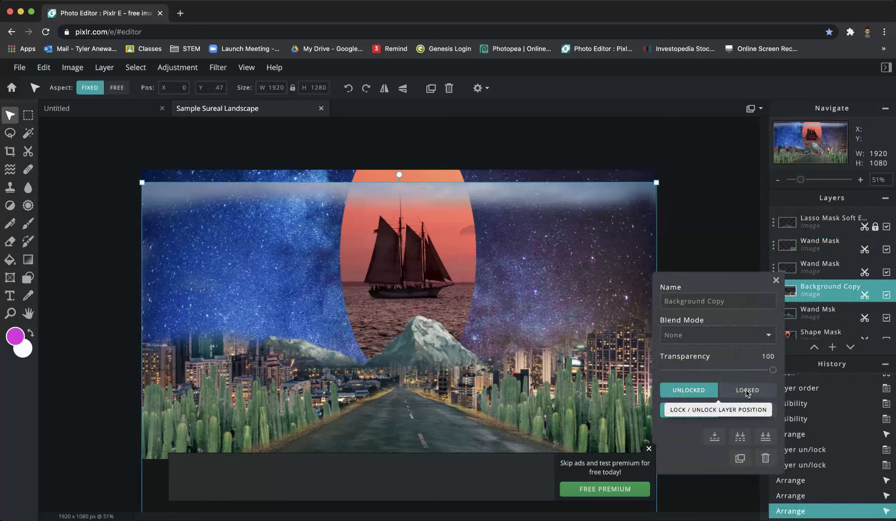
click(747, 390)
click(774, 293)
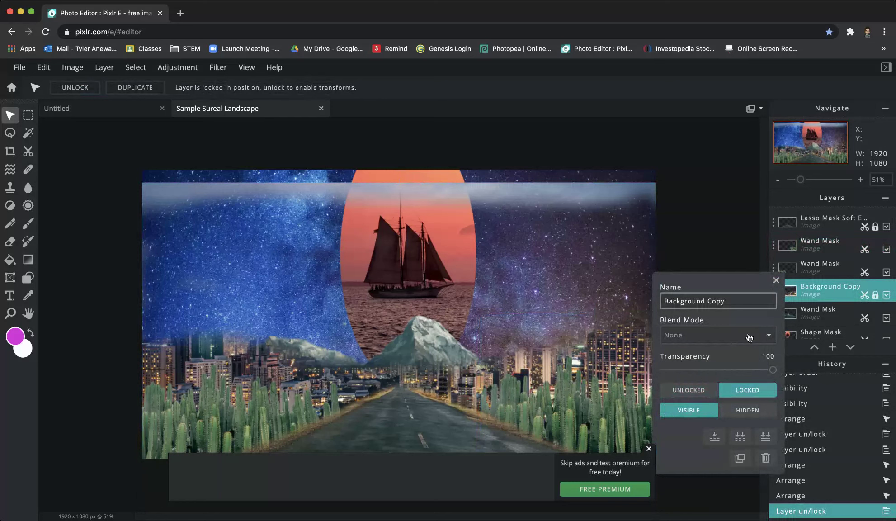
click(791, 288)
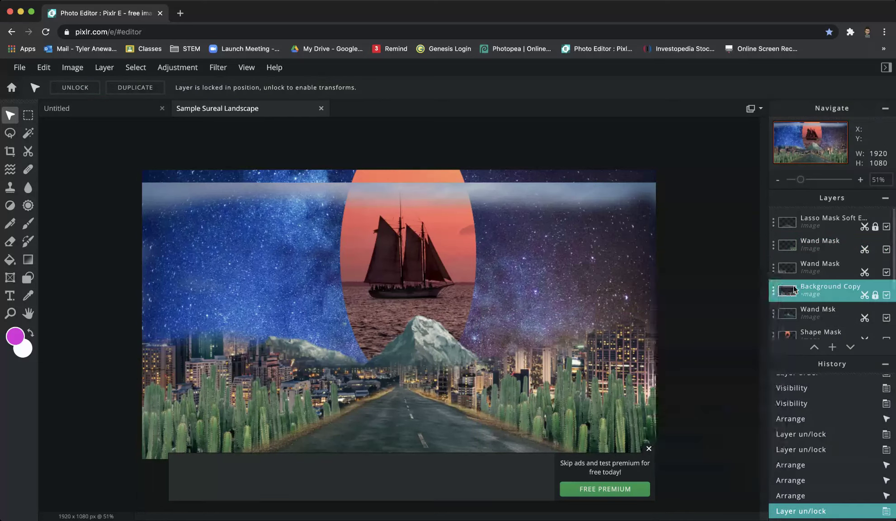
click(812, 312)
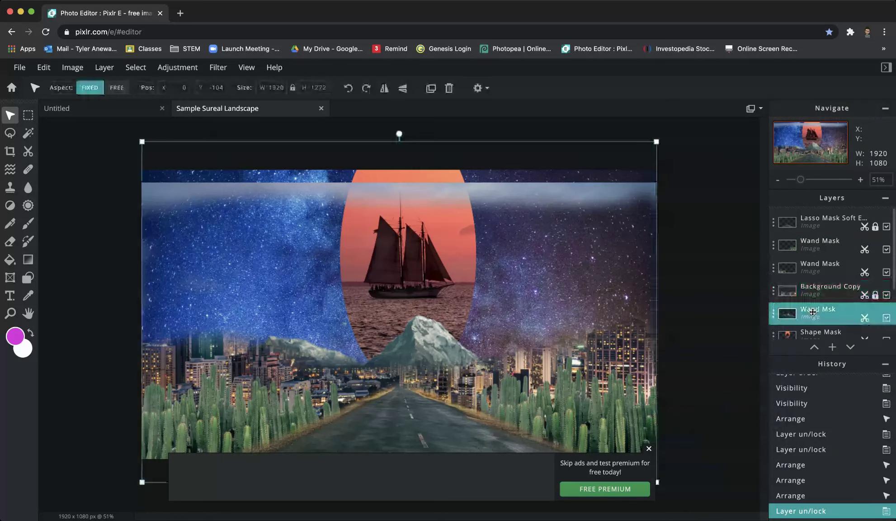
Raise the mountain range behind the ship, then unlock the Background Copy city layer
drag(477, 335, 421, 303)
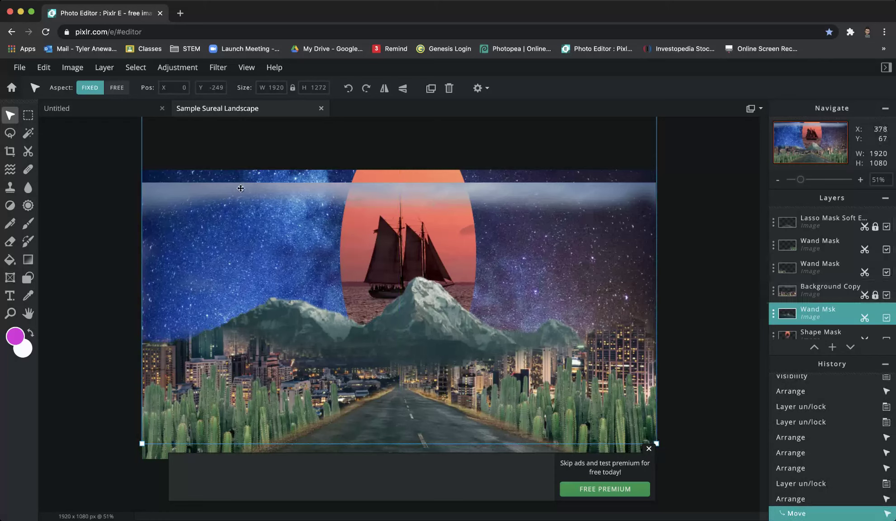
click(828, 294)
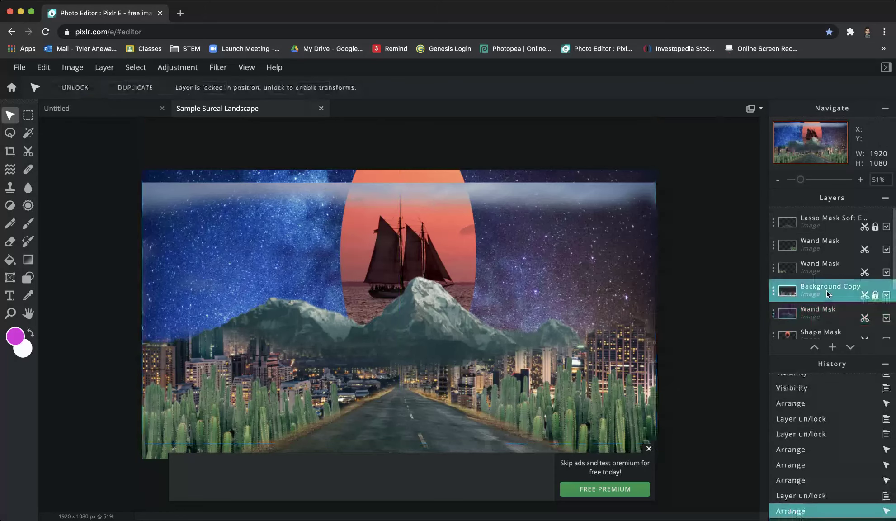
click(886, 295)
click(886, 296)
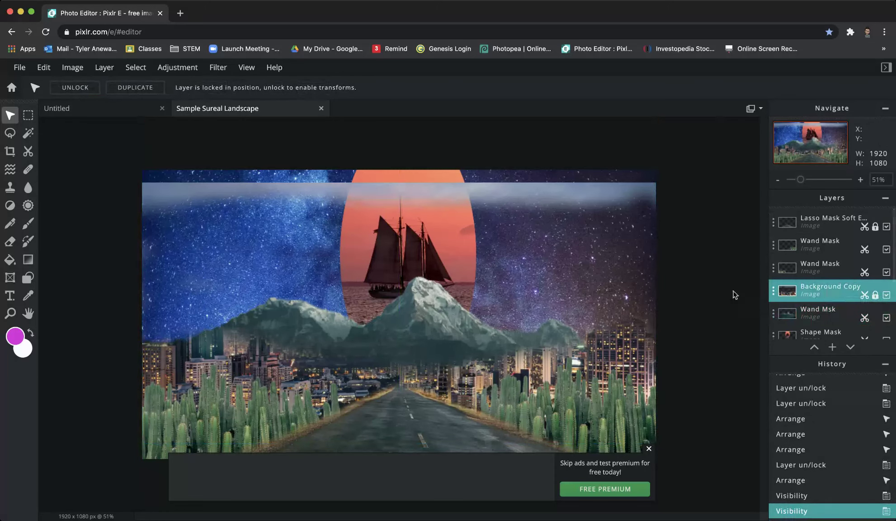
click(773, 290)
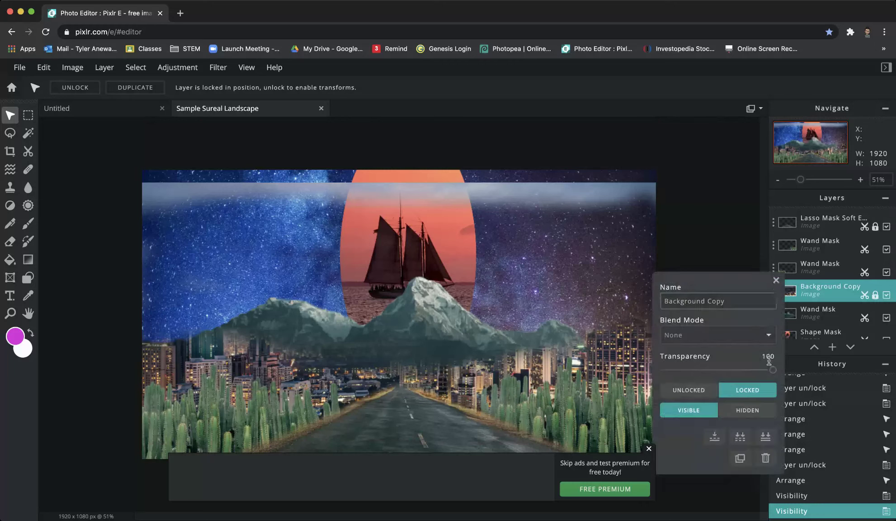
click(694, 389)
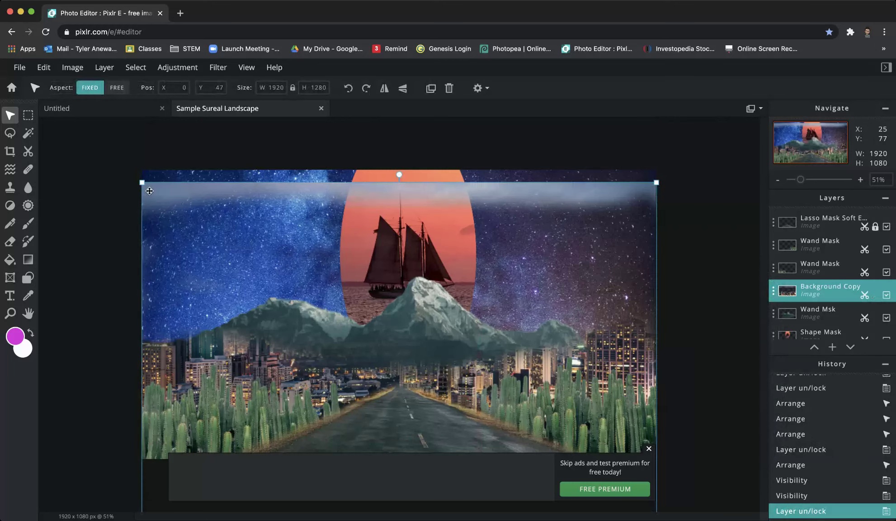
Paint out the city layer's top sky band with a slightly larger Remove From Mask brush
click(28, 152)
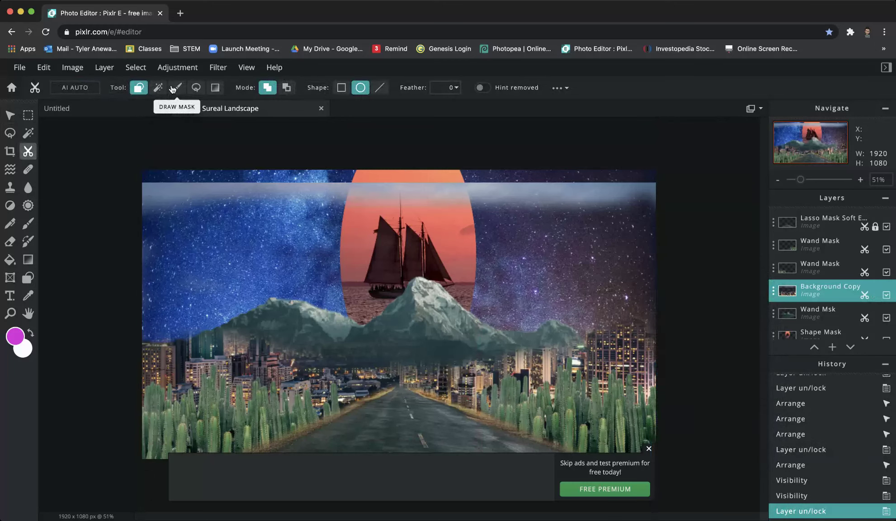
mouse_move(162, 196)
mouse_down()
mouse_move(144, 184)
mouse_move(206, 186)
mouse_move(140, 186)
mouse_move(321, 190)
mouse_move(170, 200)
mouse_move(146, 257)
mouse_up()
click(287, 88)
key(])
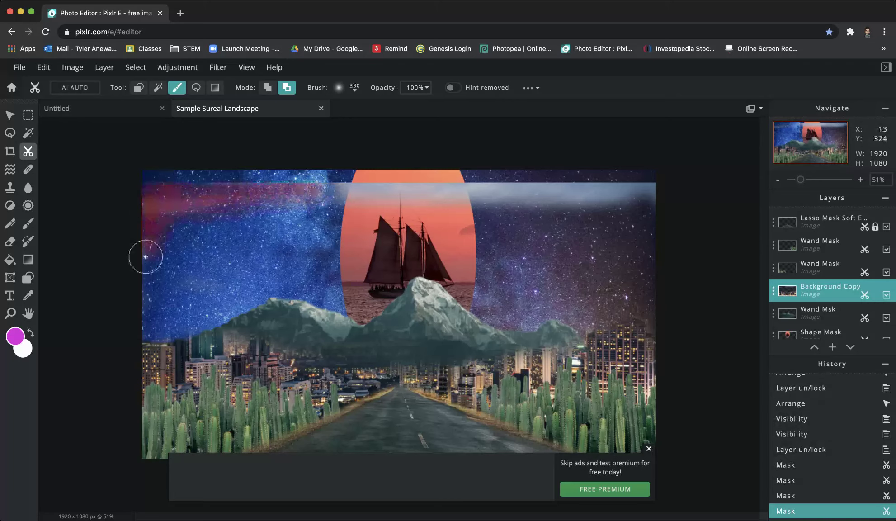
drag(331, 192, 662, 189)
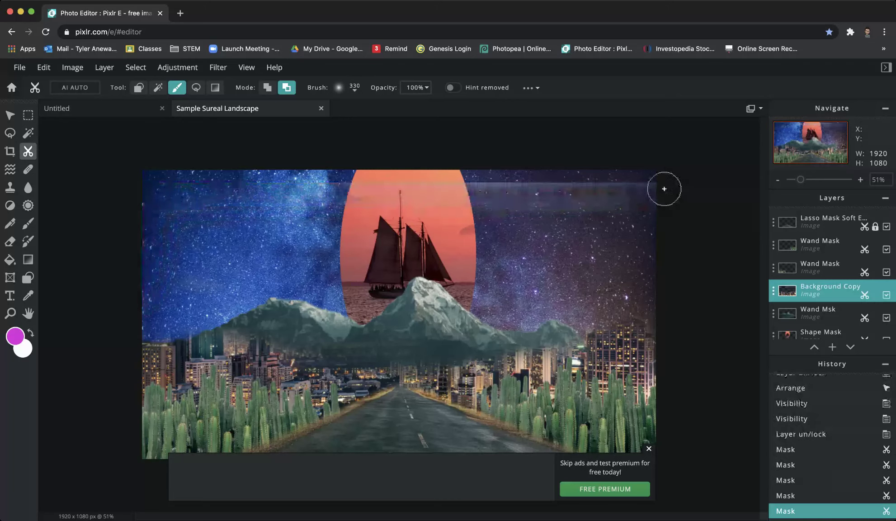
drag(385, 181, 478, 175)
click(423, 187)
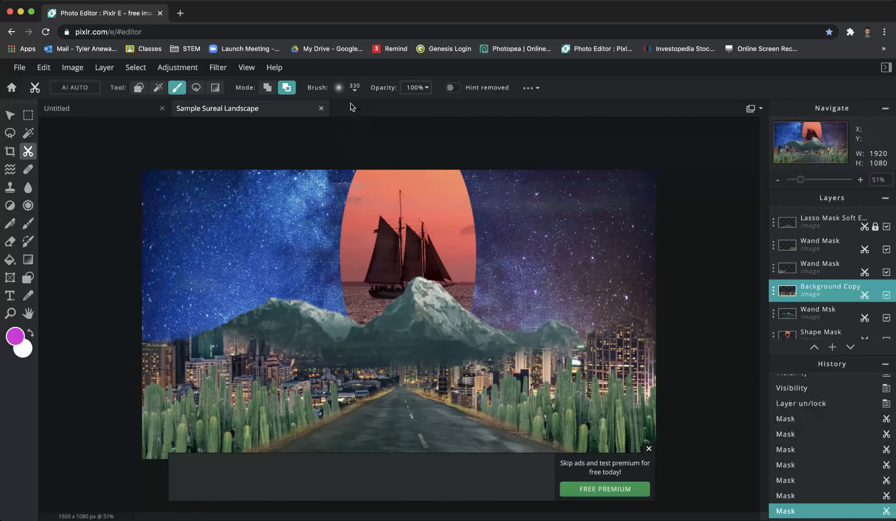
Increase brush softness and mask the top sky and left edge of the city layer
click(356, 90)
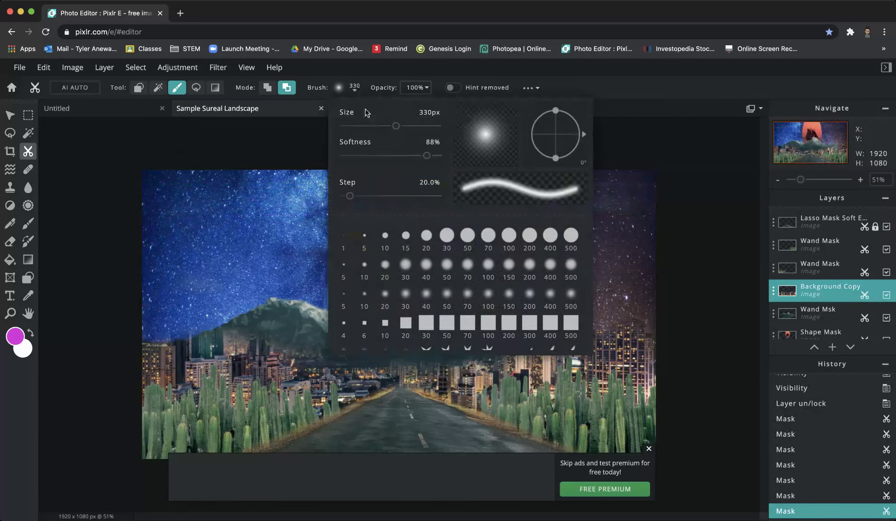
drag(423, 157, 409, 156)
mouse_move(224, 201)
mouse_down()
mouse_move(184, 200)
mouse_move(629, 184)
mouse_up()
mouse_move(169, 195)
mouse_down()
mouse_move(152, 284)
mouse_move(354, 224)
mouse_move(620, 270)
mouse_up()
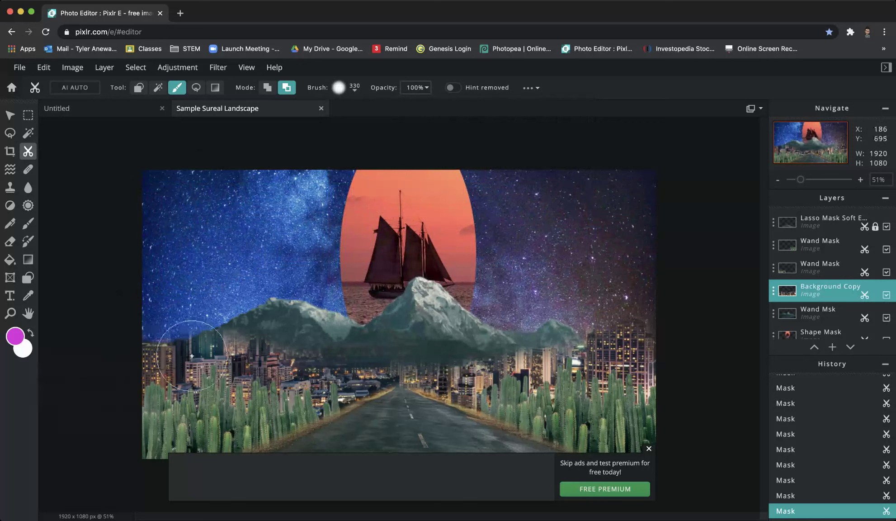
Try repositioning the city layer, then reselect the Background Copy layer
click(9, 115)
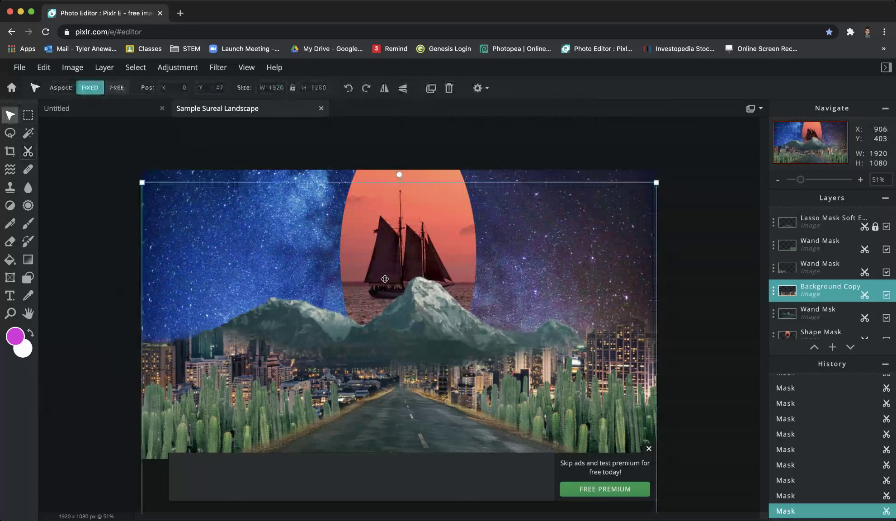
drag(453, 237, 549, 337)
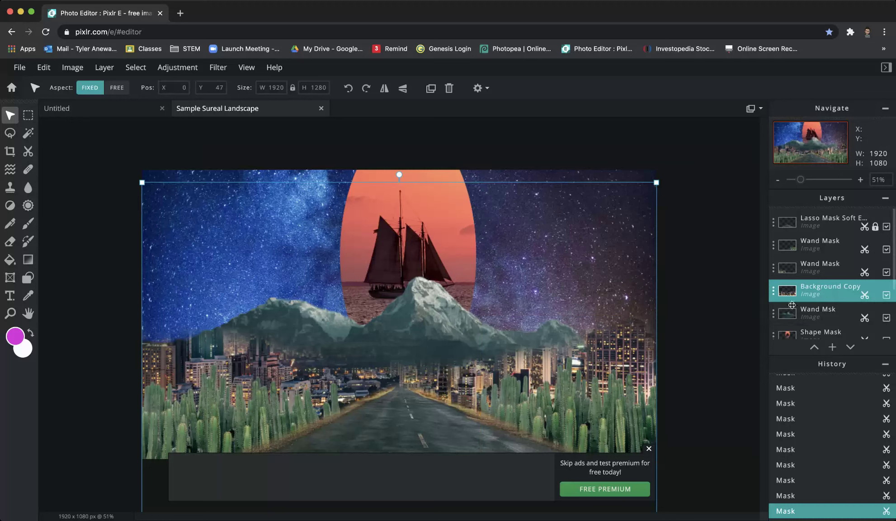
click(609, 333)
click(819, 286)
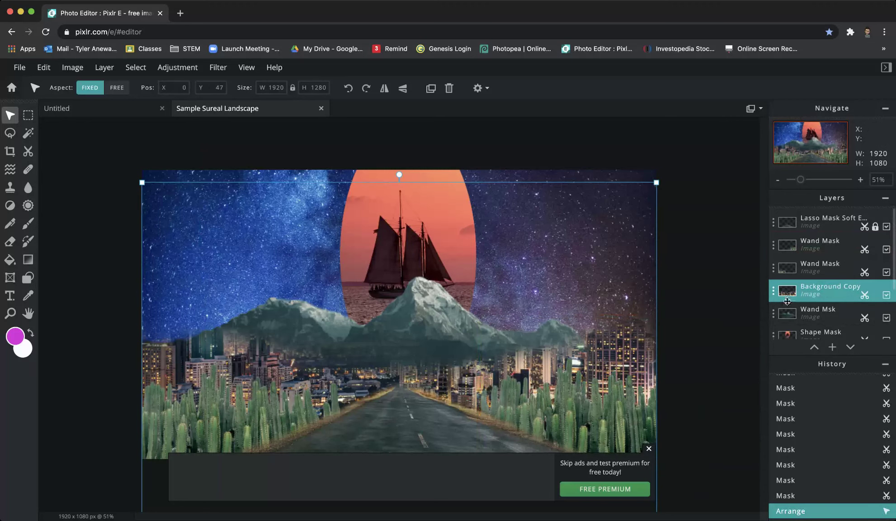
click(30, 156)
Shrink the mask brush to 140 and paint mask over the left skyline buildings
click(177, 87)
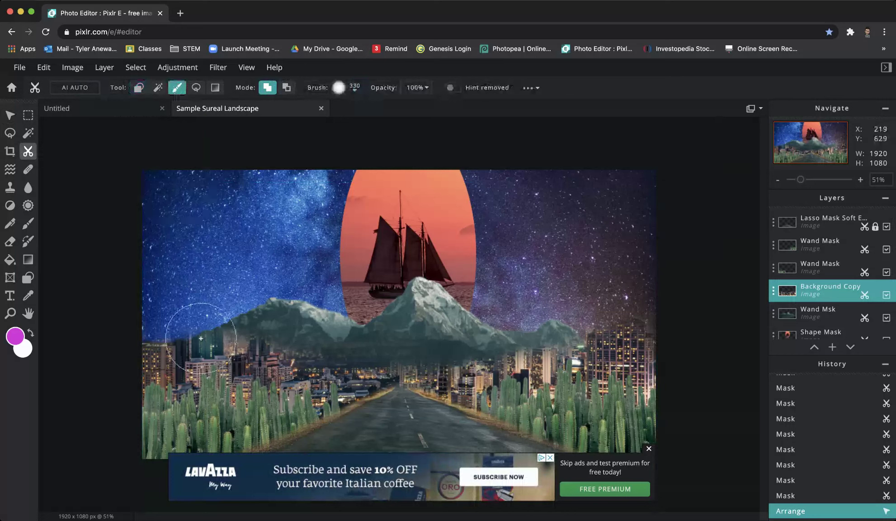
key(bracketleft)
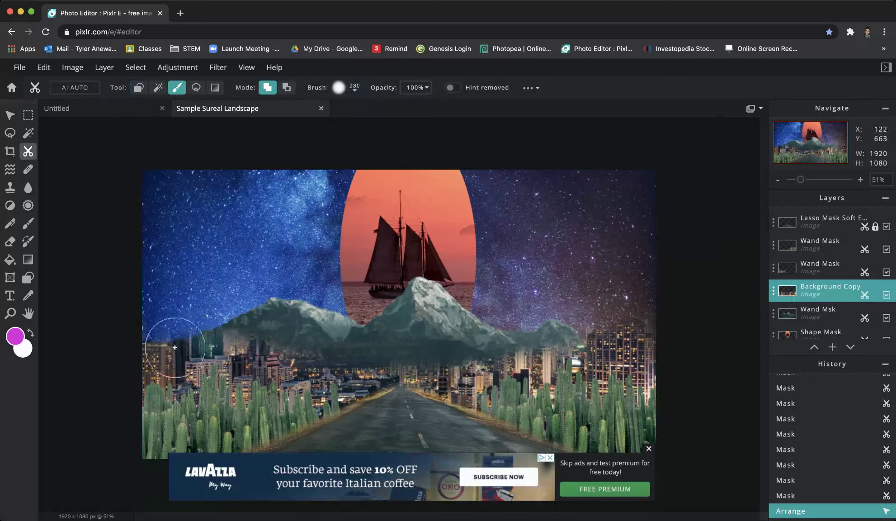
key(bracketleft)
mouse_move(180, 362)
mouse_down()
mouse_move(167, 340)
mouse_move(183, 354)
mouse_move(179, 326)
mouse_move(201, 339)
mouse_move(209, 312)
mouse_up()
key(bracketleft)
drag(203, 349, 202, 317)
key([)
drag(216, 339, 260, 344)
click(265, 331)
click(264, 339)
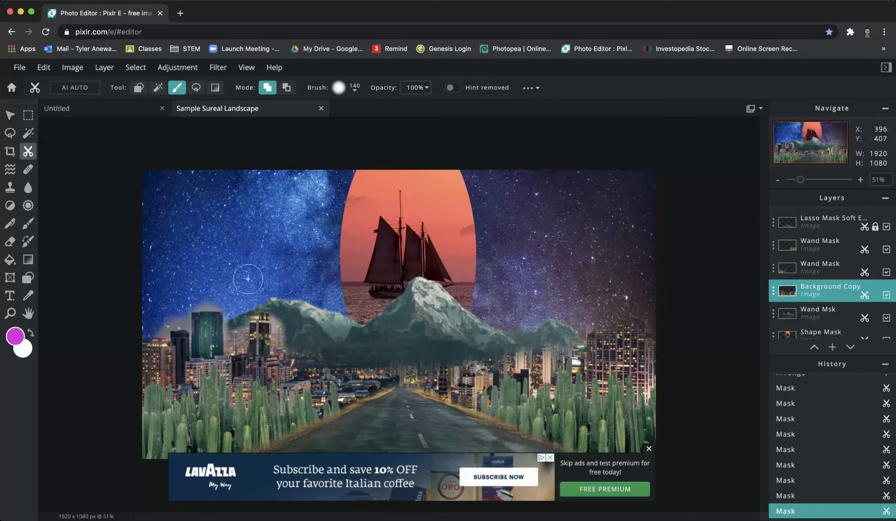
Soften the brush edge and erase mask around the left skyline
click(355, 89)
drag(372, 155, 414, 157)
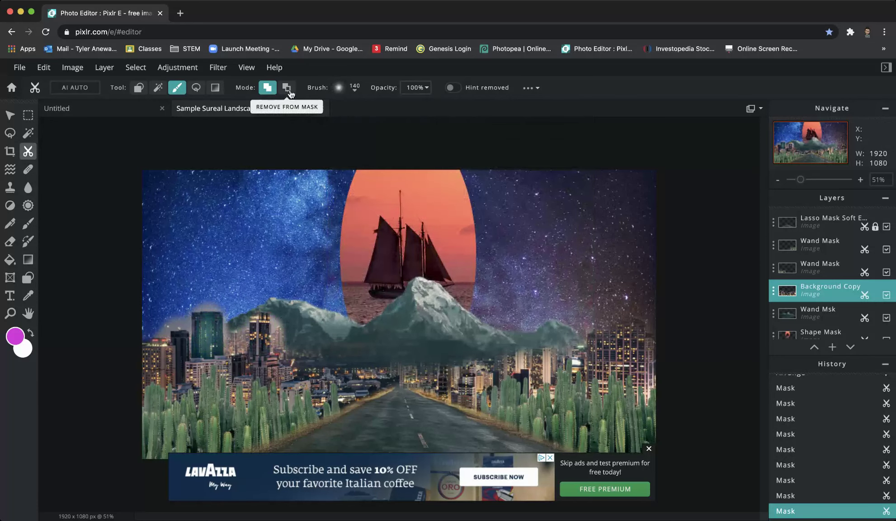
click(286, 87)
mouse_move(202, 310)
mouse_down()
mouse_move(158, 331)
mouse_move(180, 298)
mouse_move(241, 316)
mouse_move(236, 341)
mouse_move(253, 304)
mouse_move(269, 305)
mouse_move(292, 332)
mouse_up()
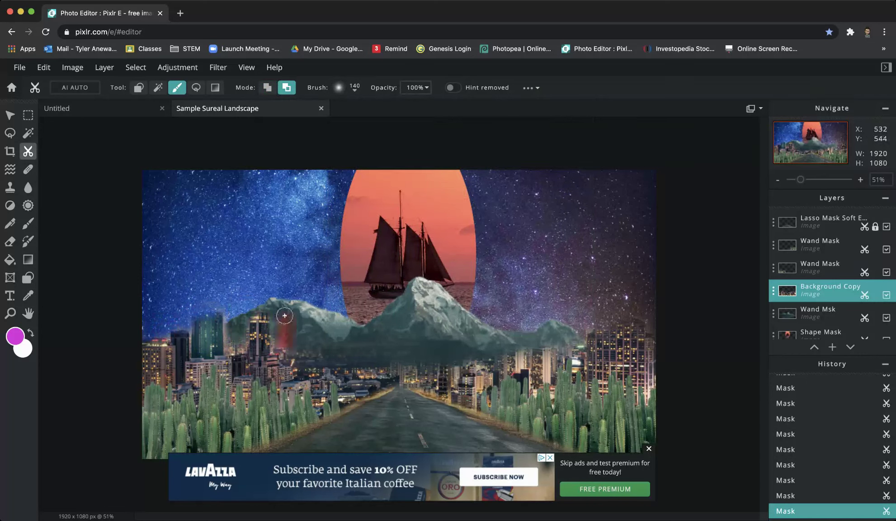
Add mask to the tall left building, the mountain base, and the right skyline
click(267, 88)
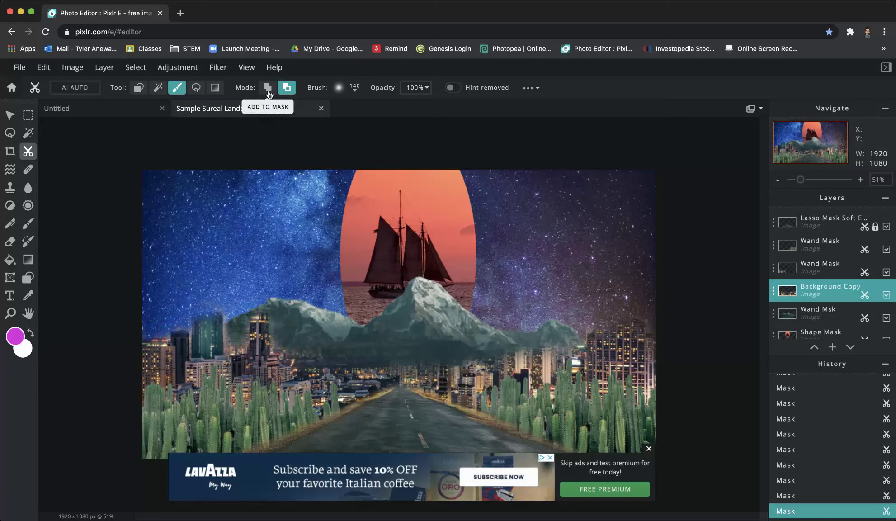
drag(210, 343, 201, 320)
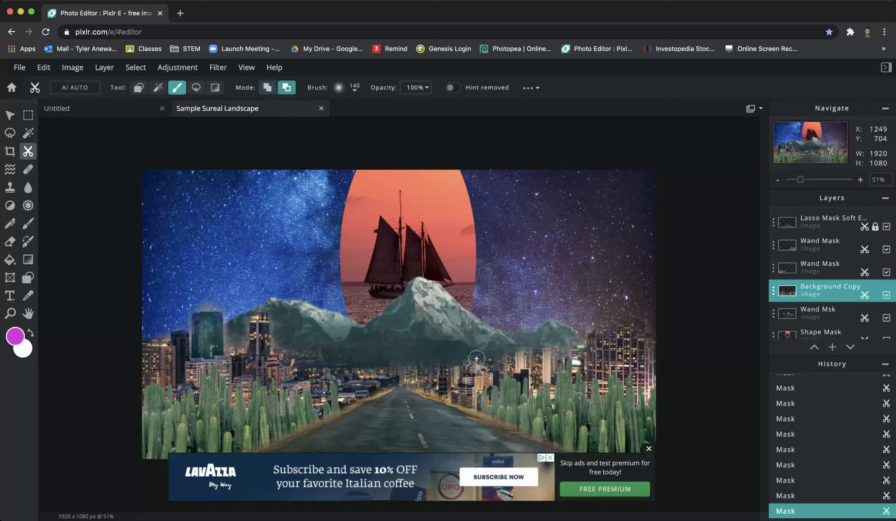
drag(525, 349, 493, 355)
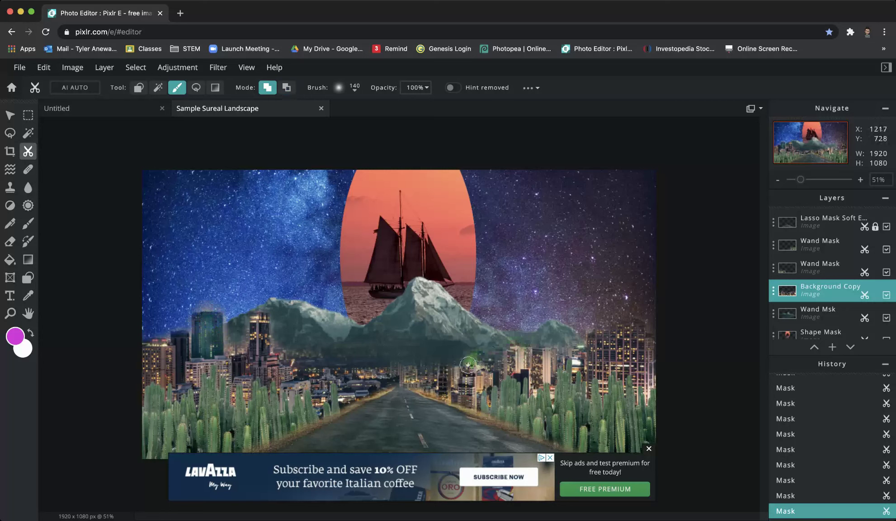
mouse_move(430, 358)
mouse_down()
mouse_move(376, 369)
mouse_move(373, 352)
mouse_move(355, 360)
mouse_up()
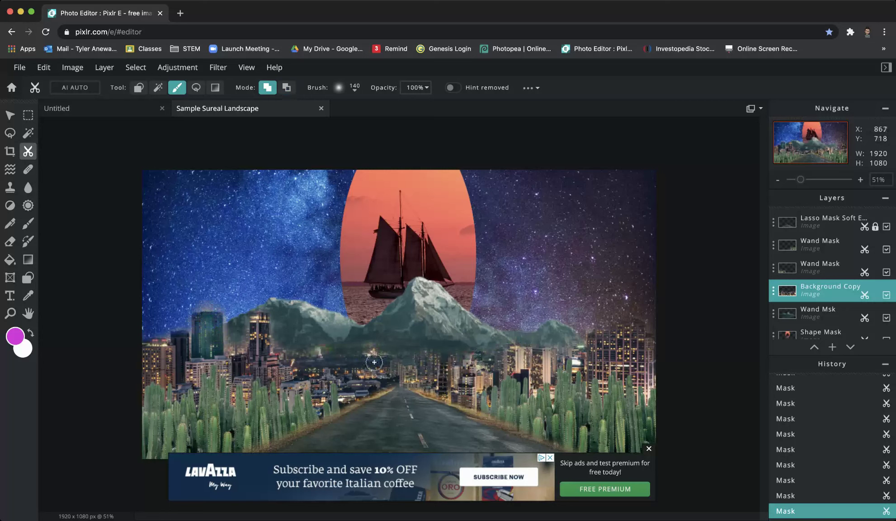
drag(568, 351, 599, 331)
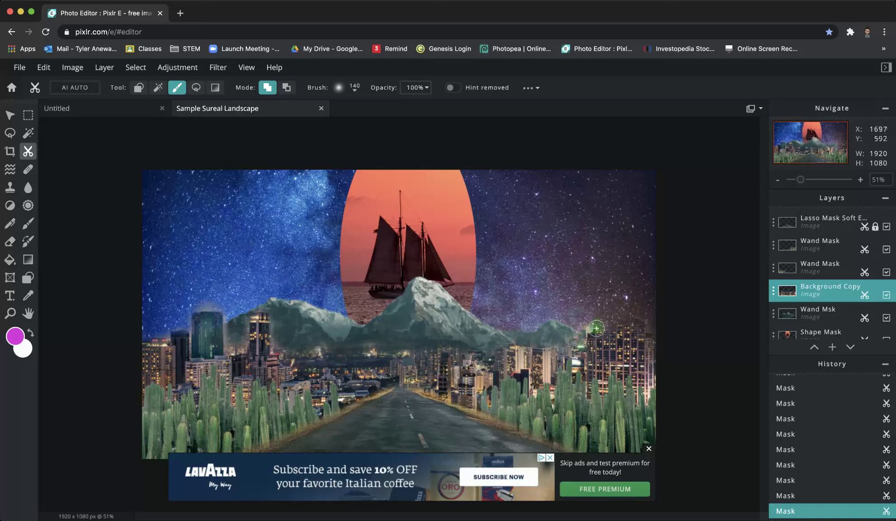
key(alt)
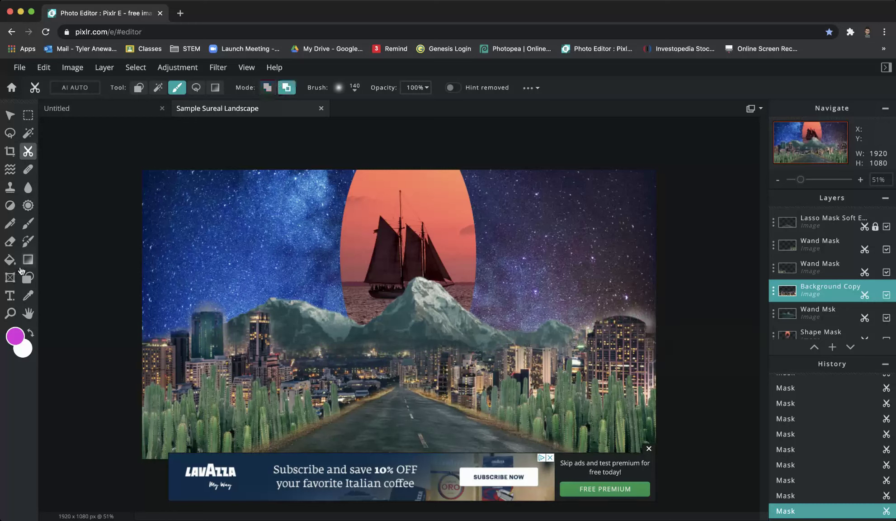
Rename the city skyline's Background Copy layer to 'Brush Mask' and collapse History to list every layer
click(777, 293)
drag(724, 302, 643, 300)
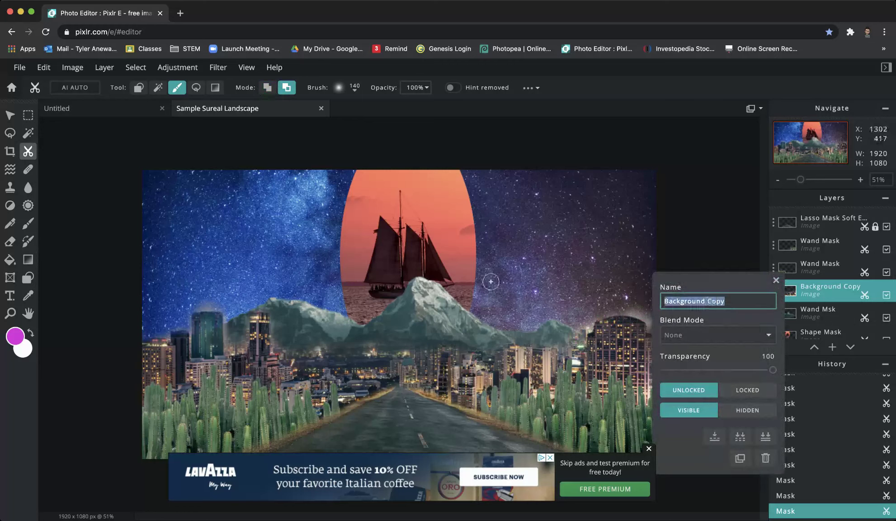
text(Brush Mask)
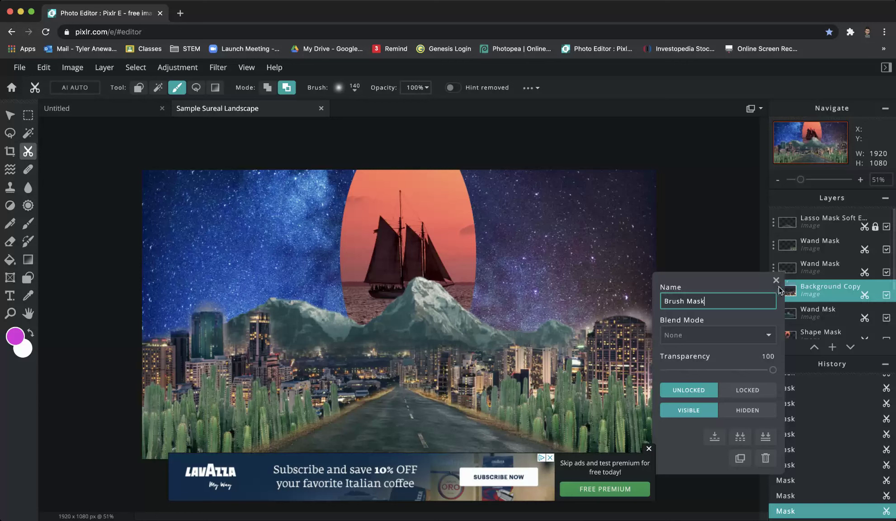
click(776, 281)
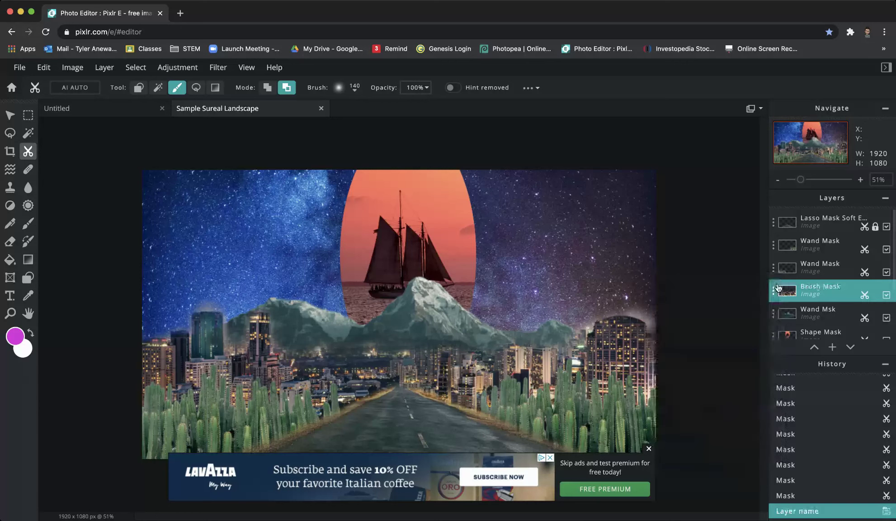
click(887, 367)
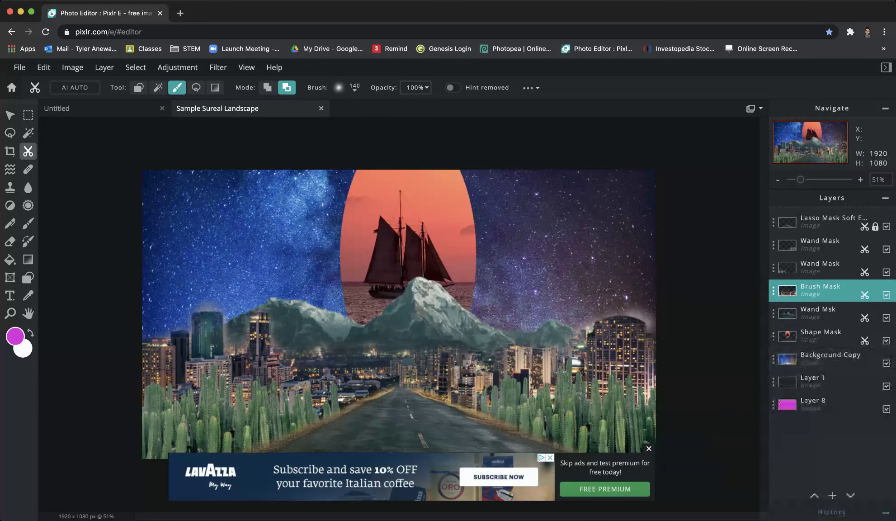
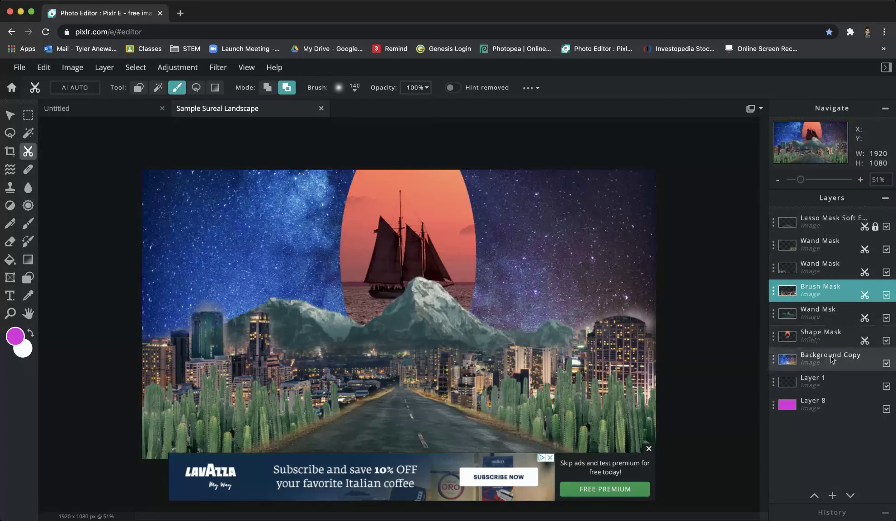
Show the hidden requirements text layer in Untitled, dismiss the ad, and return to Sample Sureal Landscape
click(106, 112)
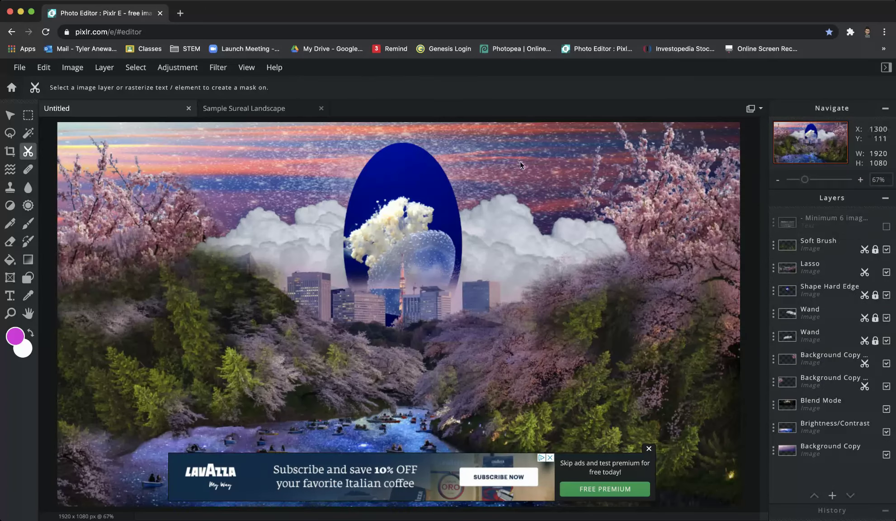
click(886, 227)
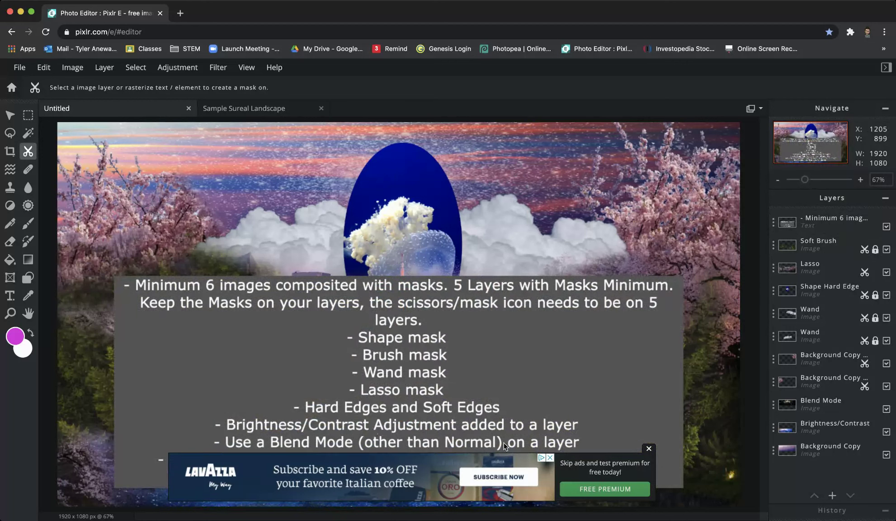
click(649, 450)
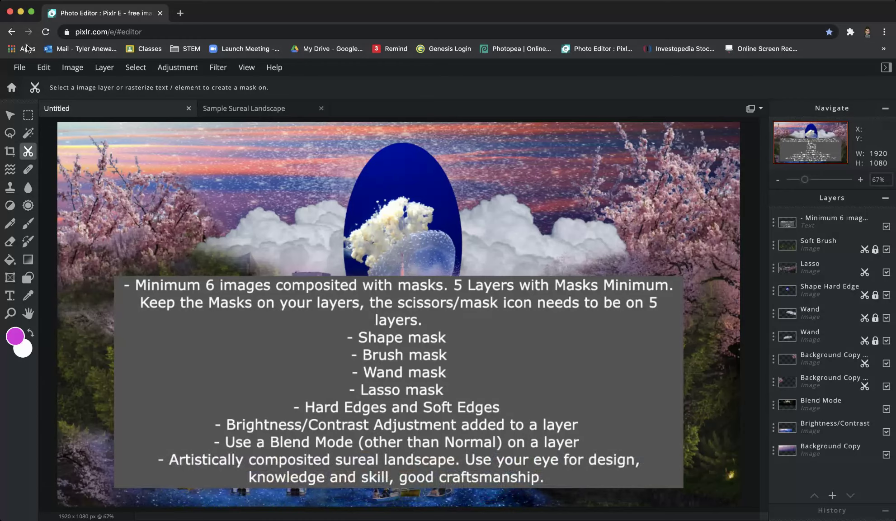
click(228, 114)
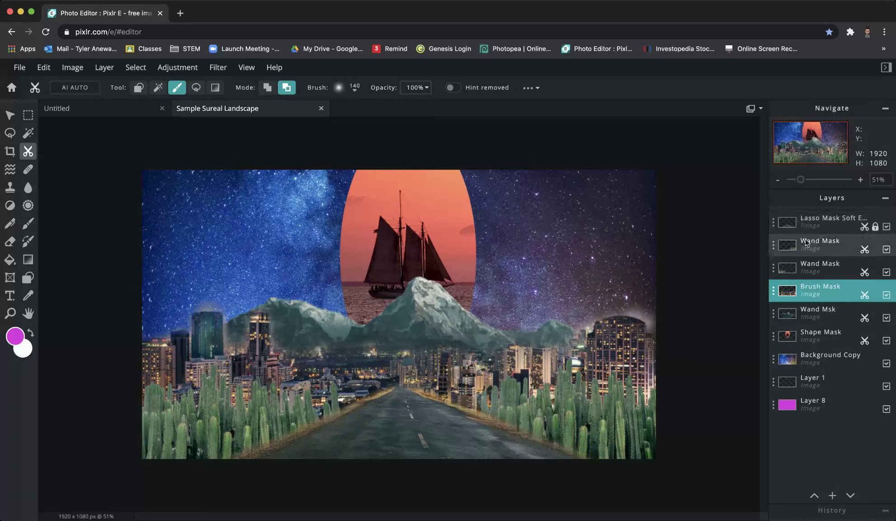
With the Gradient Mask tool active, drag the magenta Layer 8 to the top of the Layers panel
click(216, 89)
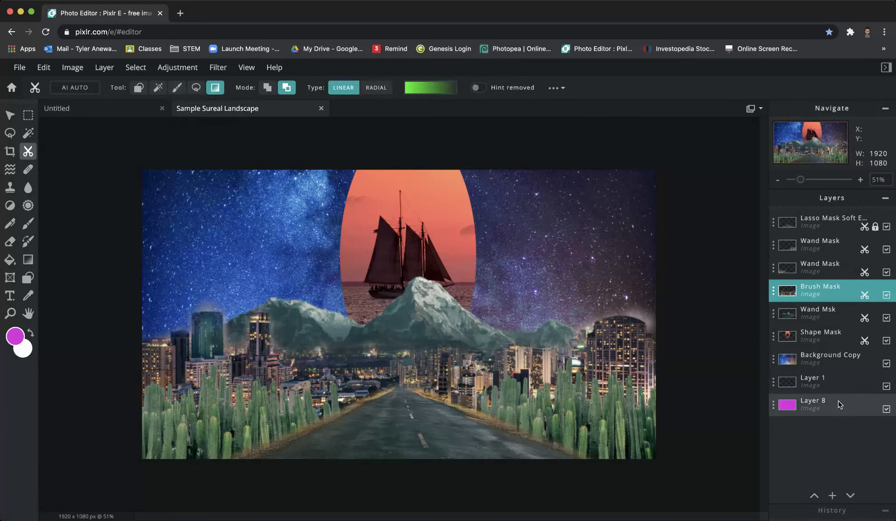
drag(831, 407, 841, 225)
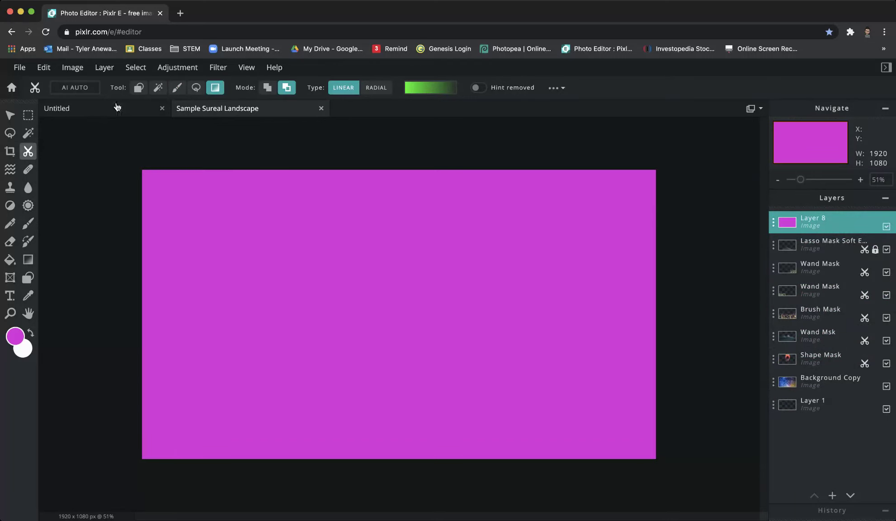
click(19, 67)
Search stock photos for ocean and open an ocean sunset shot pre-resized to Full HD 1920 × 1280
click(26, 132)
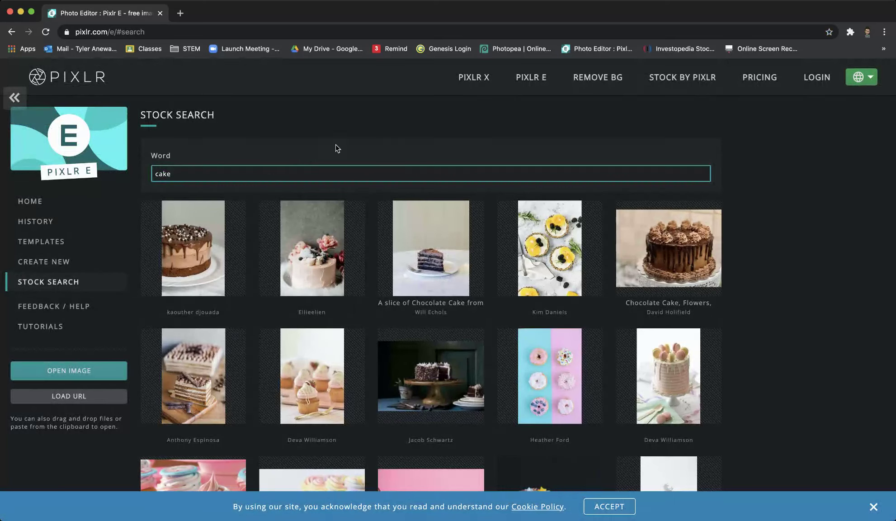
double_click(168, 173)
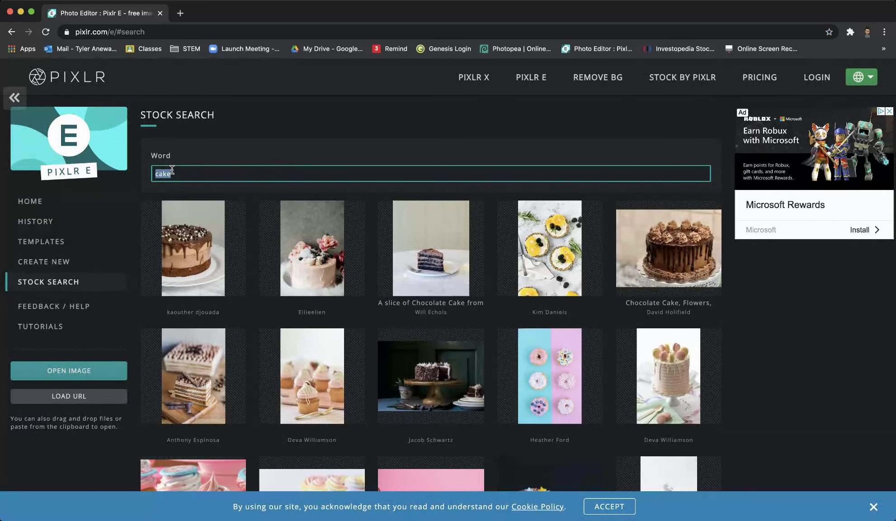
text(ov)
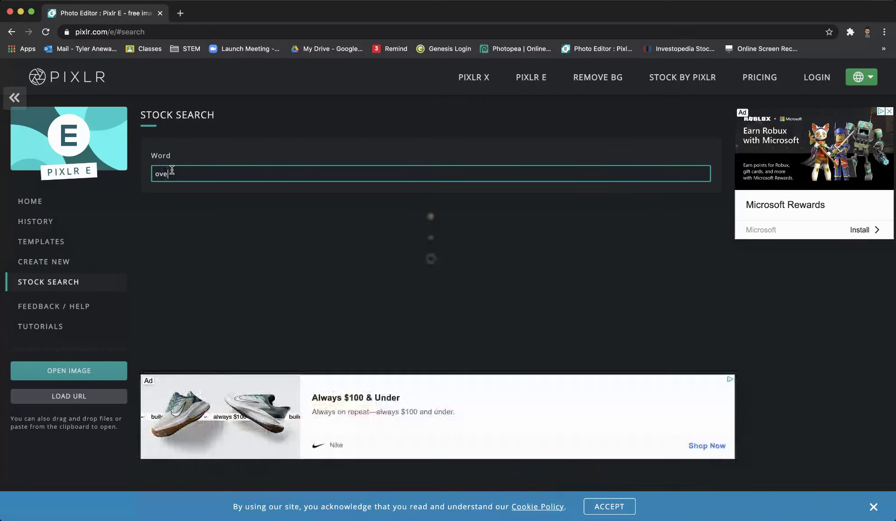
text(cean)
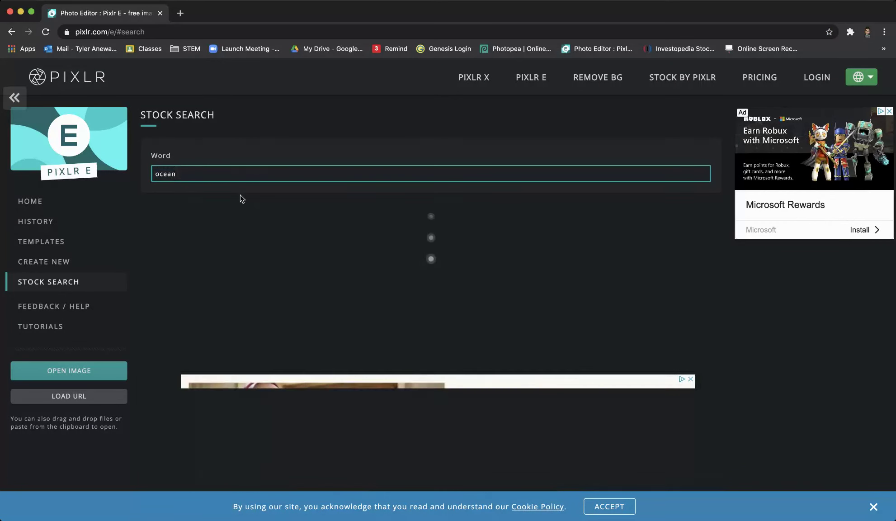
scroll(407, 289, down, 3)
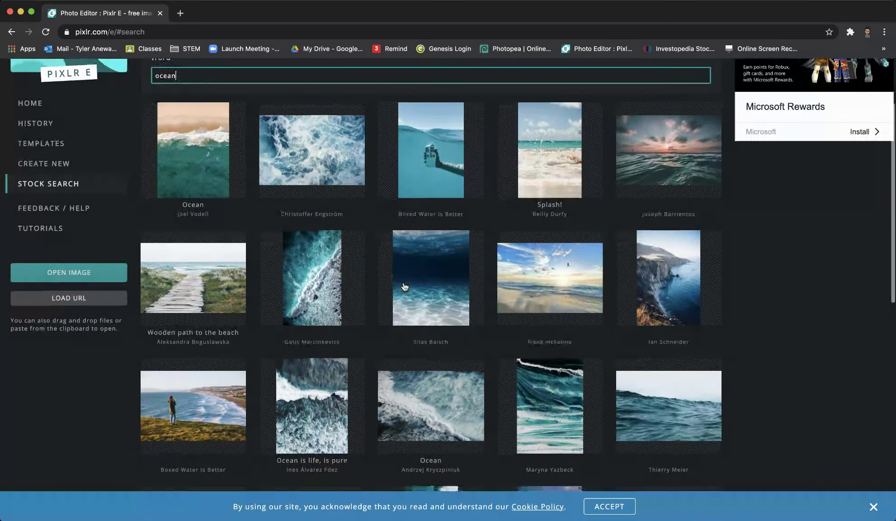
scroll(656, 124, down, 2)
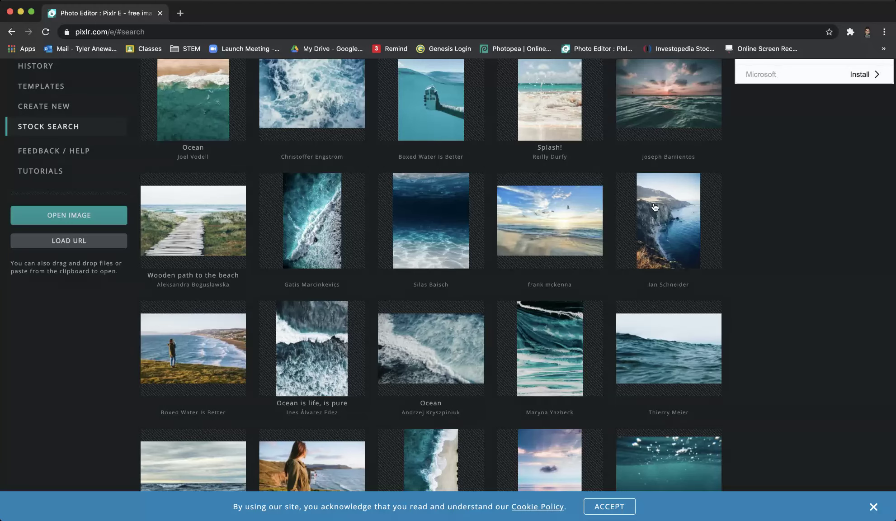
click(678, 243)
scroll(429, 139, up, 5)
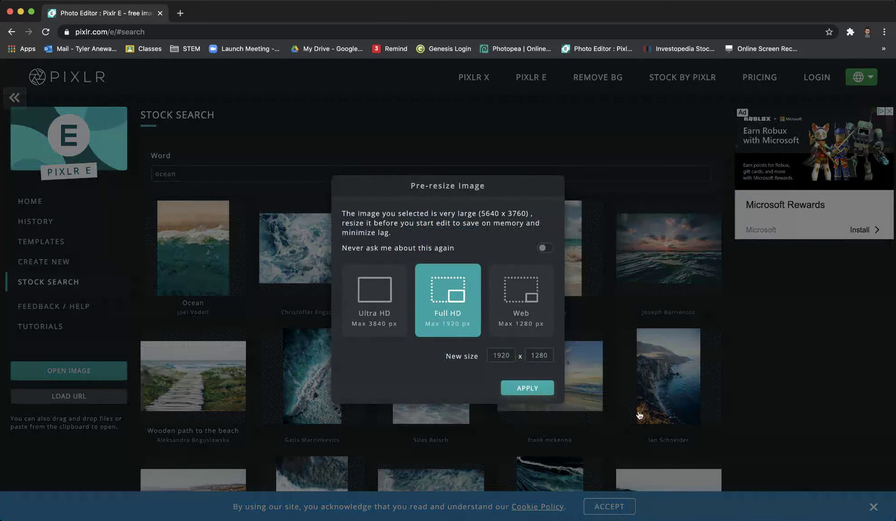
click(528, 388)
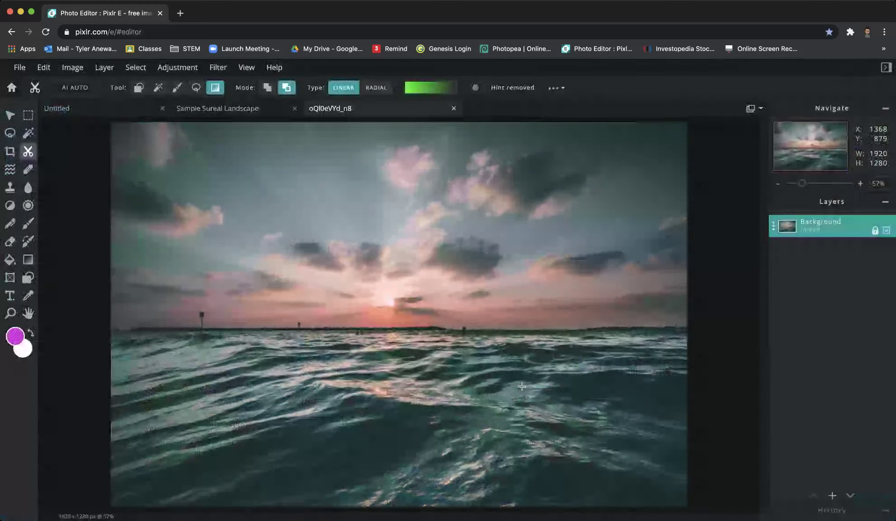
Paste the ocean photo into Sample Sureal Landscape, delete magenta Layer 8, and select the ocean layer
click(196, 109)
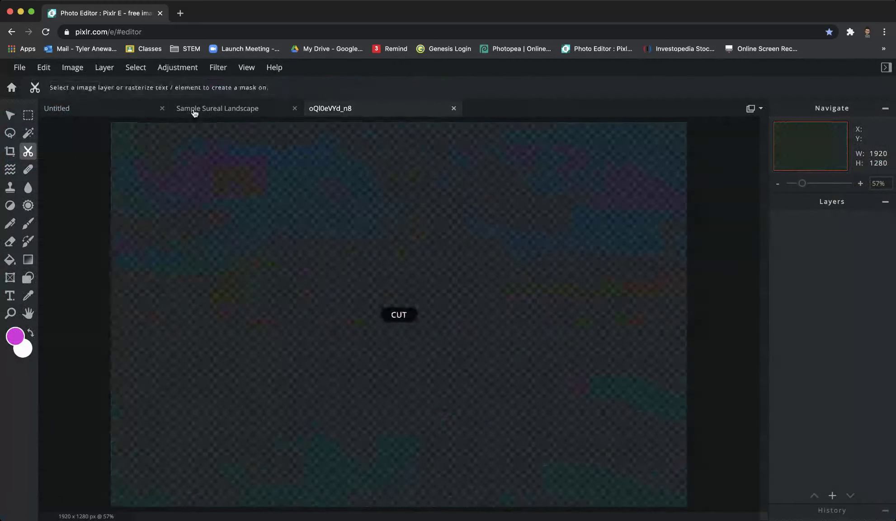
key(super+v)
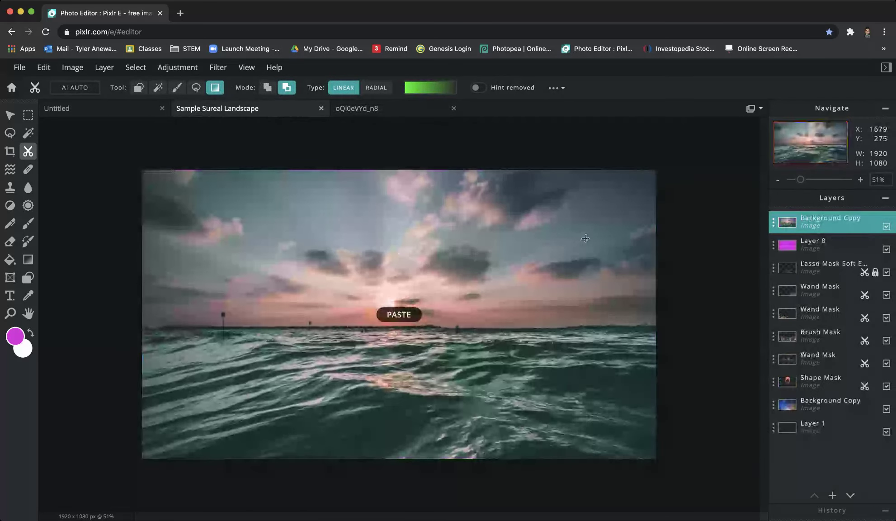
click(808, 245)
key(Delete)
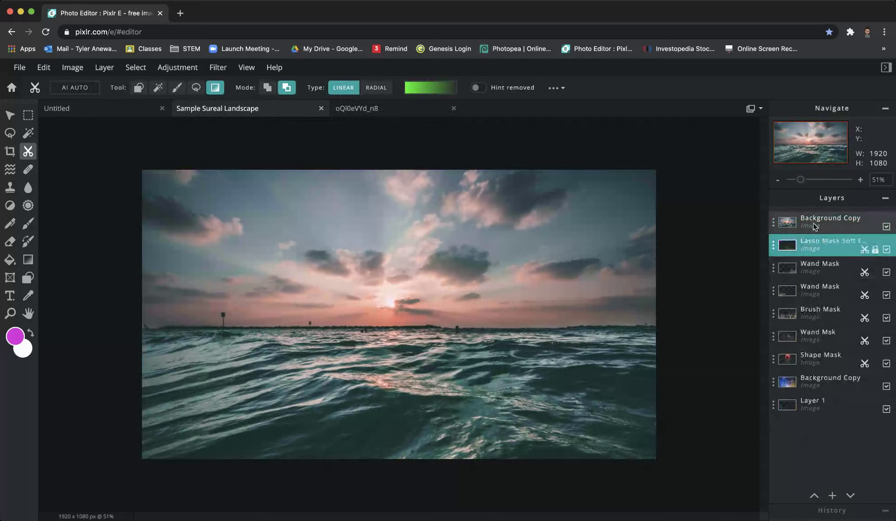
click(814, 223)
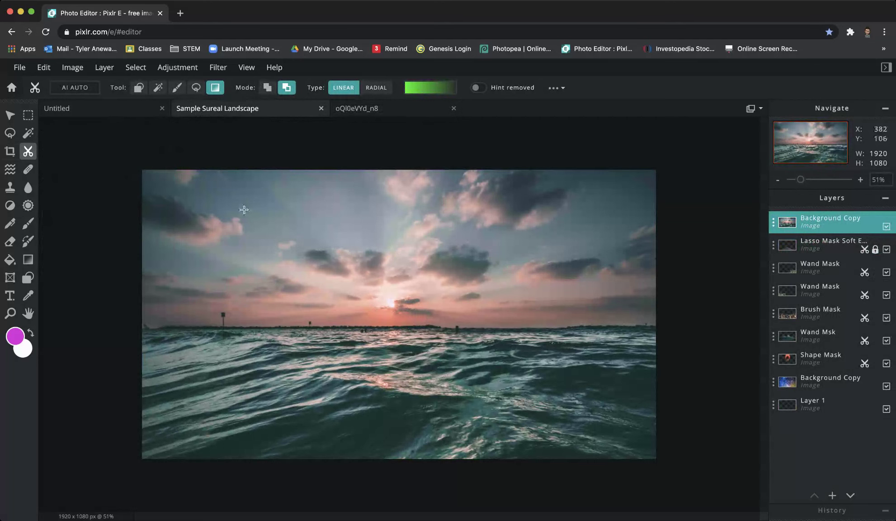
Draw a linear gradient mask upward on the ocean layer so it fades toward the horizon
drag(327, 200, 331, 436)
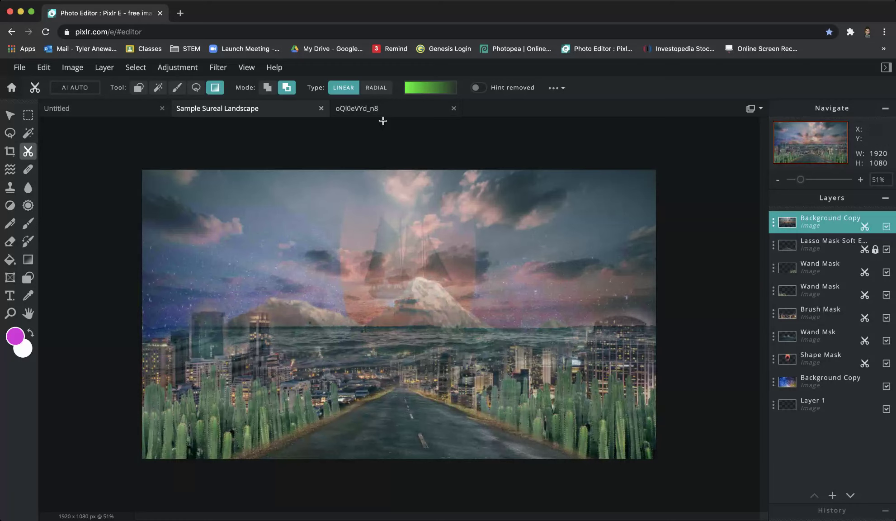
click(323, 201)
drag(320, 190, 314, 402)
drag(300, 455, 311, 285)
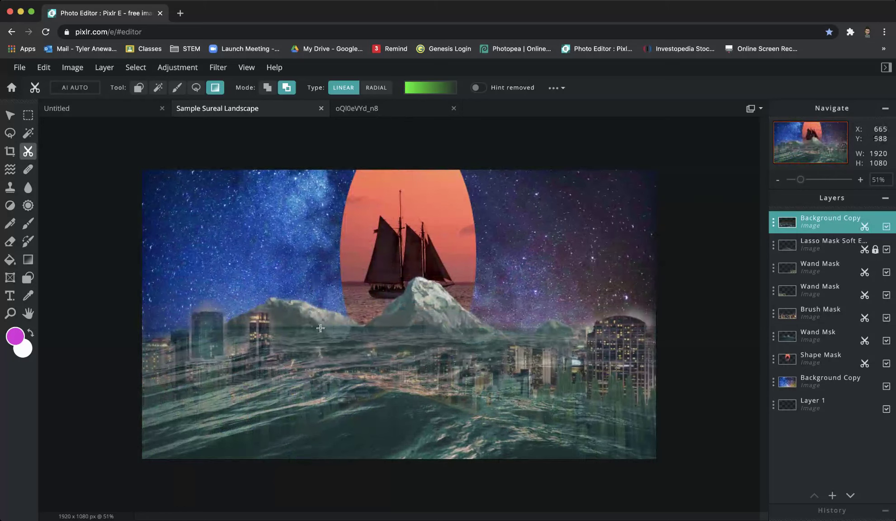
click(315, 310)
drag(325, 346, 327, 300)
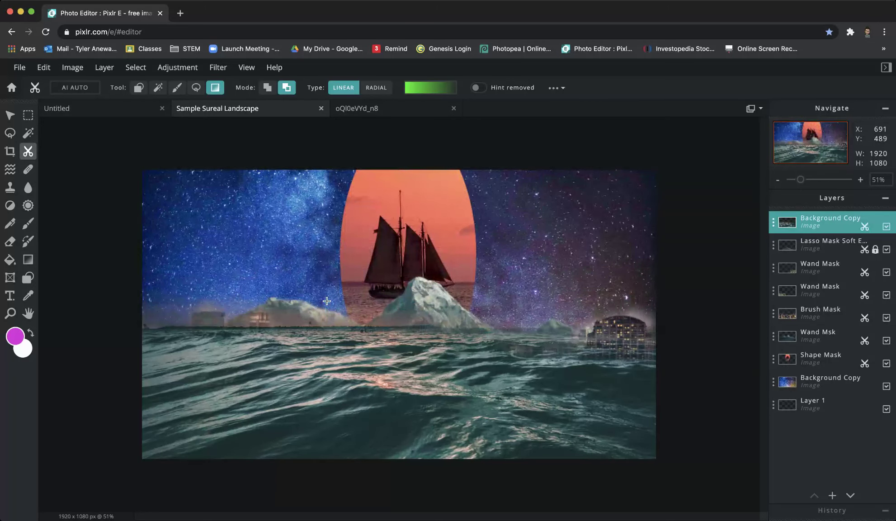
click(328, 341)
drag(327, 362, 335, 306)
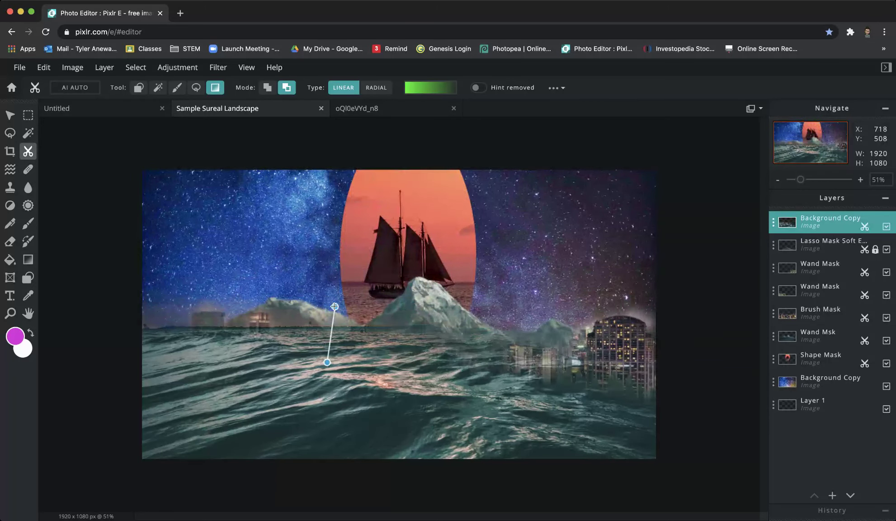
click(330, 317)
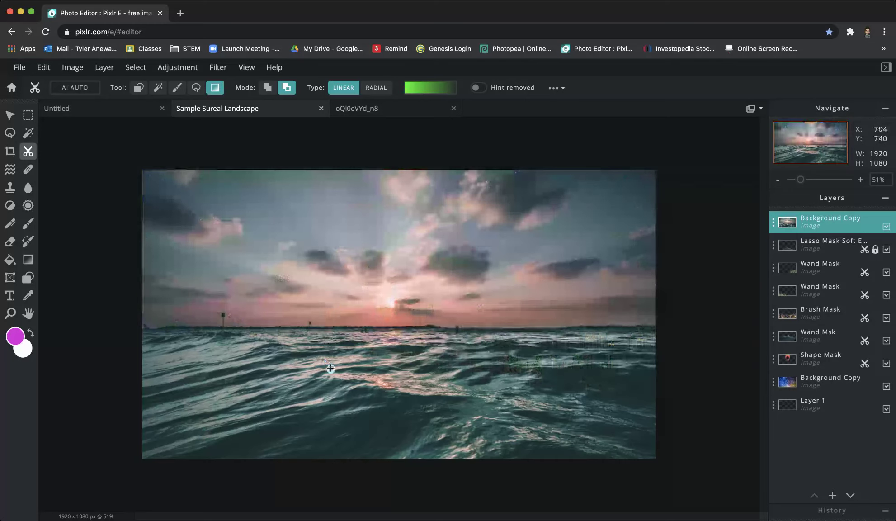
drag(327, 370, 339, 273)
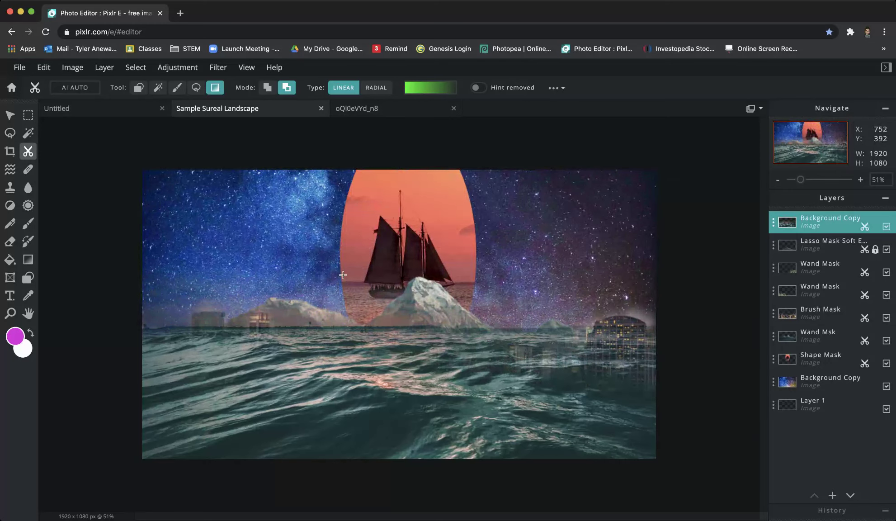
Rotate the ocean layer roughly upside down and move the cloudy Background Copy below Shape Mask
click(10, 115)
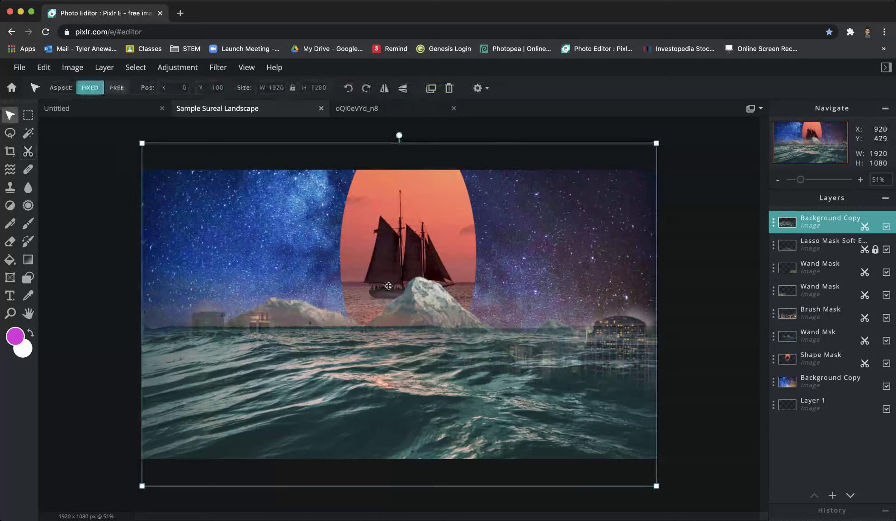
drag(399, 136, 397, 439)
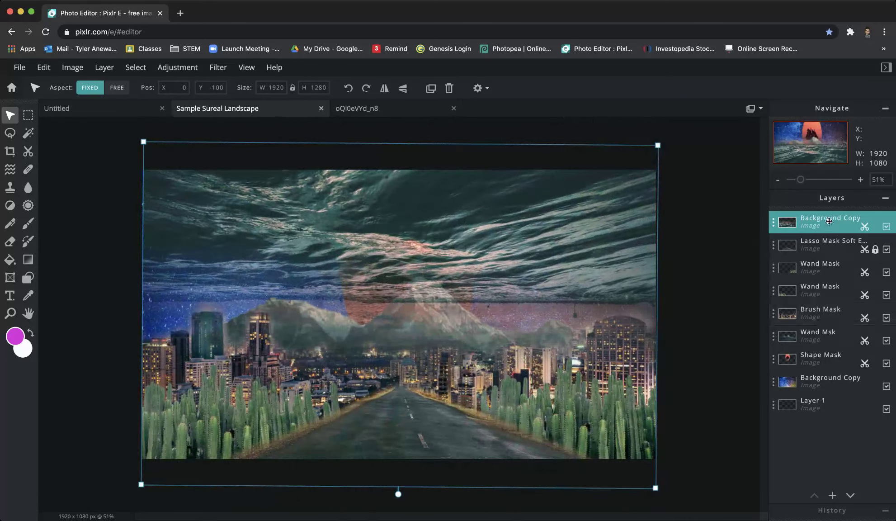
drag(830, 222, 836, 359)
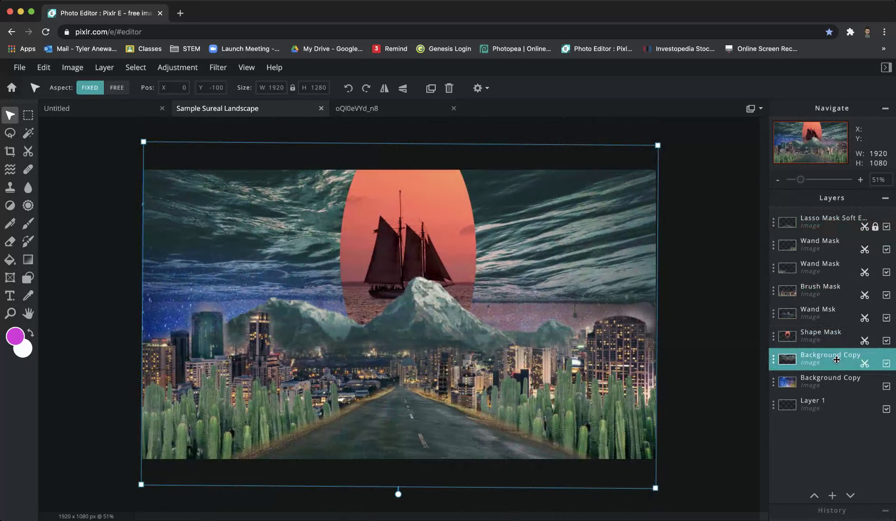
drag(658, 490, 658, 477)
Free-transform the sky copy, pulling its bottom edge up to shorten it to 1155 px, and apply
click(18, 67)
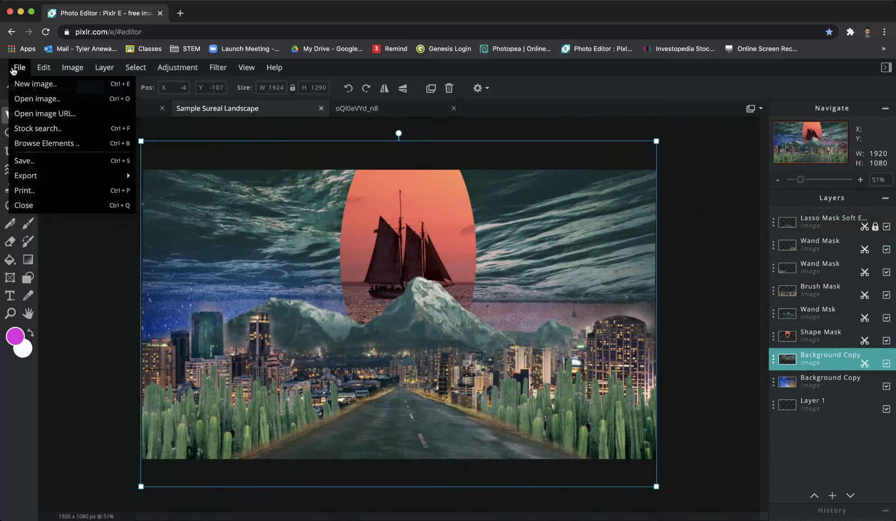
click(44, 67)
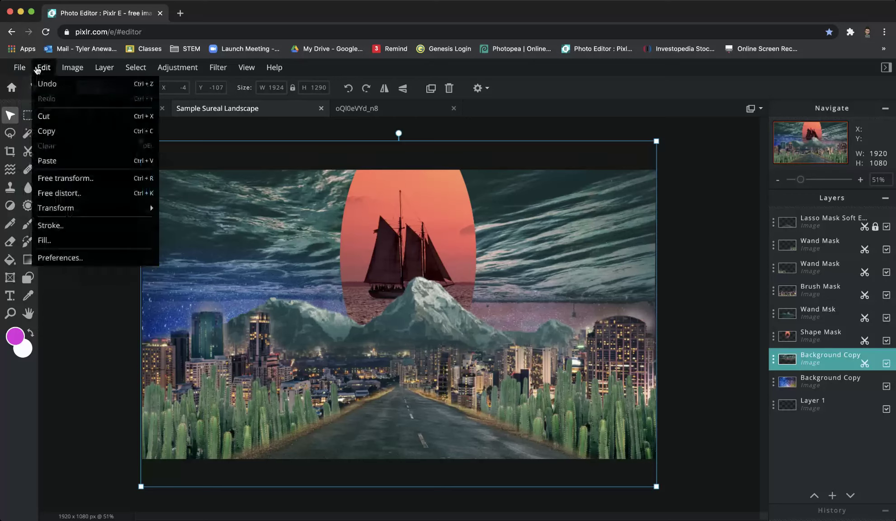
click(64, 179)
drag(398, 487, 370, 453)
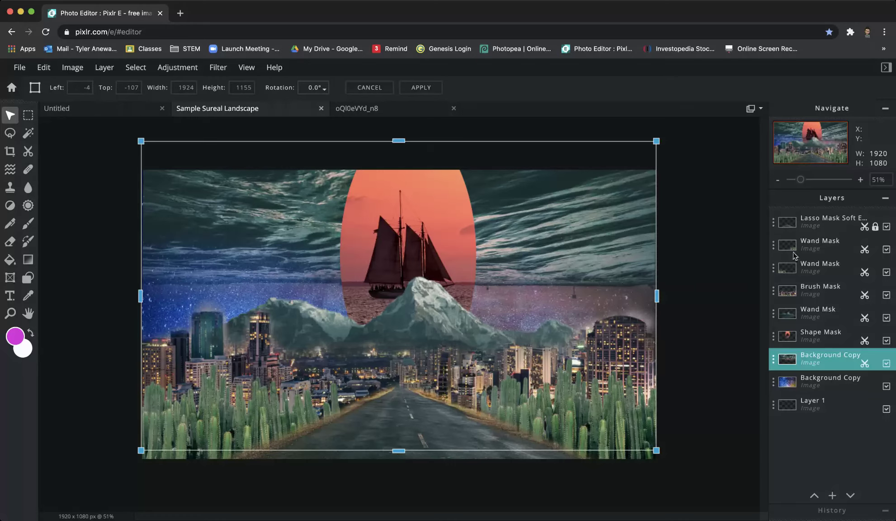
click(817, 361)
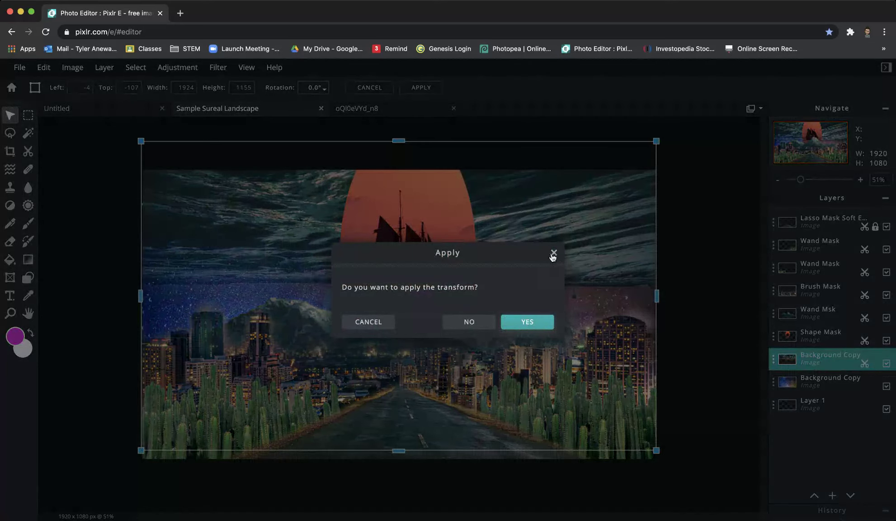
click(528, 322)
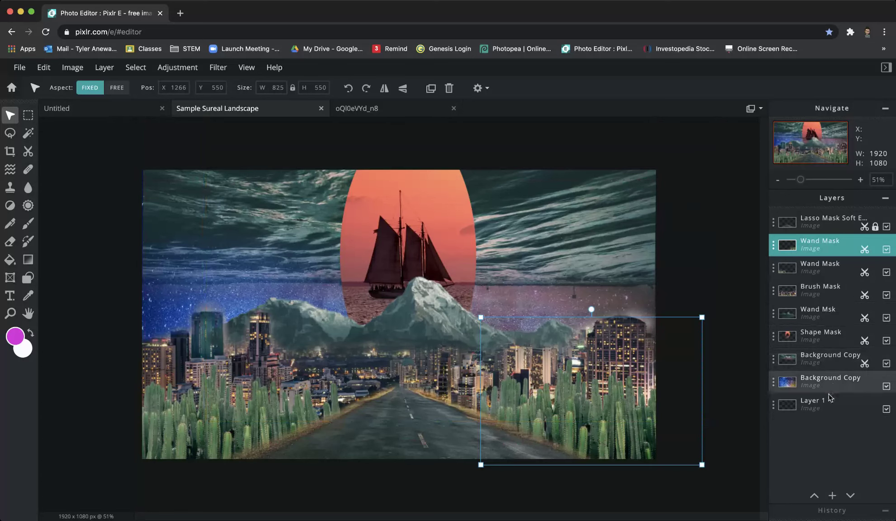
Toggle the sky copy and Brush Mask city layers off and on to check their effect
click(834, 355)
click(886, 364)
click(886, 363)
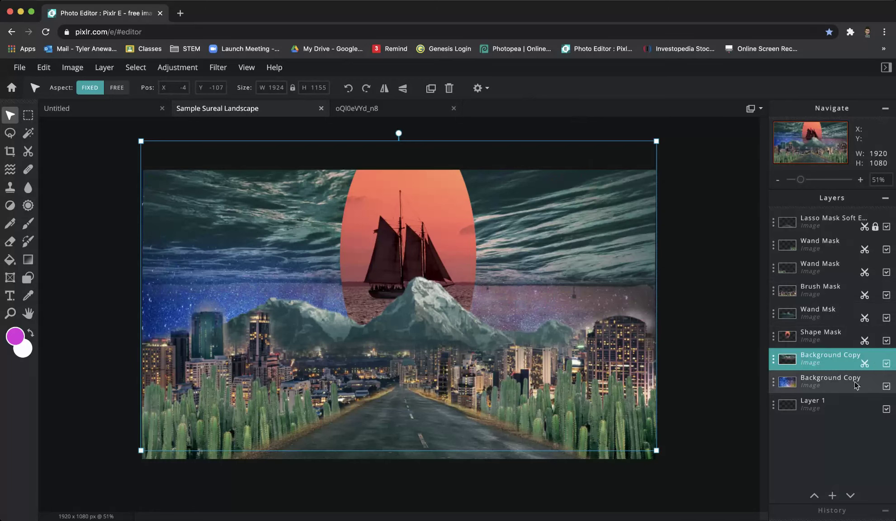
click(830, 290)
click(887, 296)
click(886, 295)
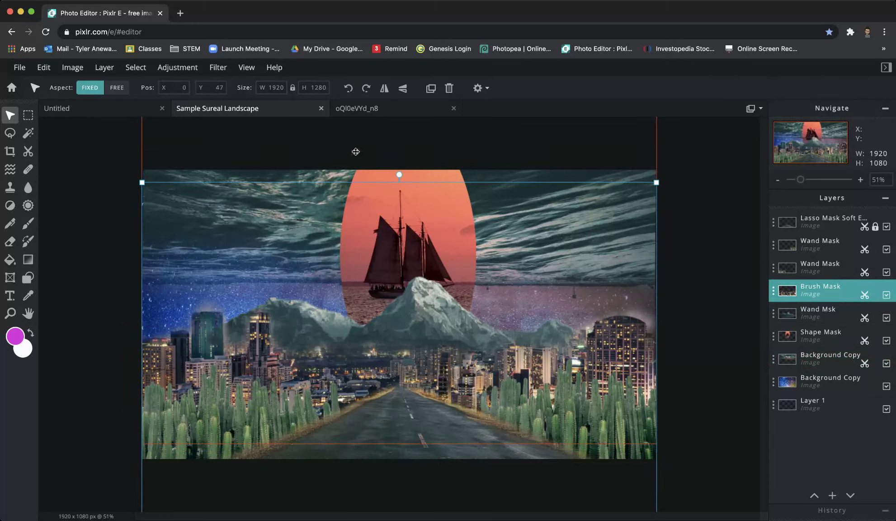
click(186, 73)
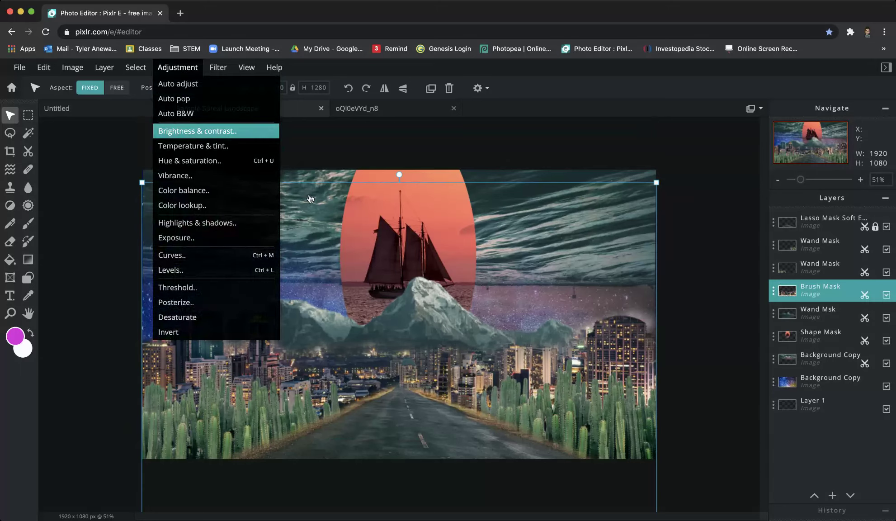
Apply Brightness & contrast to the Brush Mask city layer with brightness -43 and contrast 20
click(235, 137)
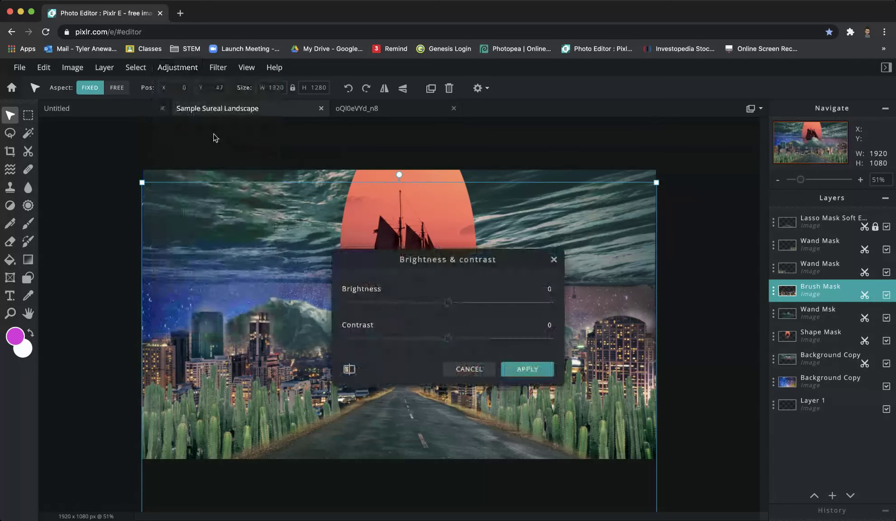
drag(447, 304, 459, 346)
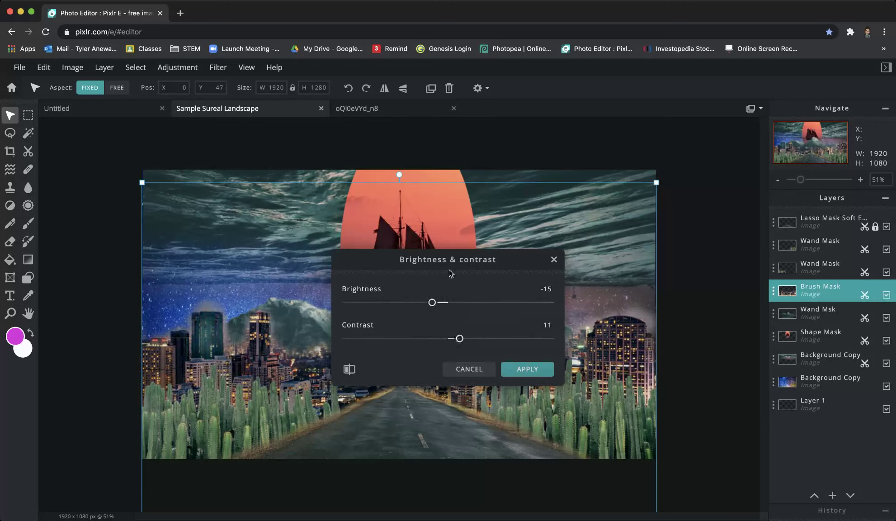
drag(454, 260, 612, 235)
drag(595, 273, 563, 286)
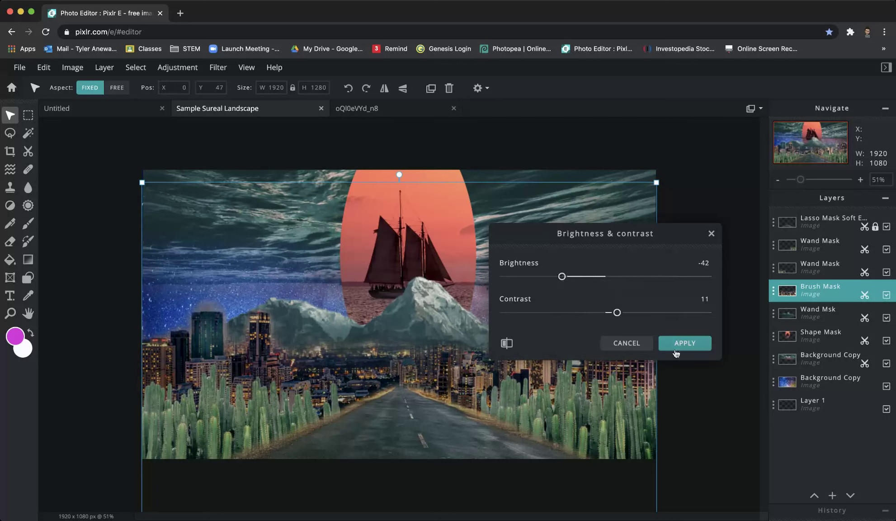
mouse_move(617, 315)
mouse_down()
mouse_move(638, 315)
mouse_move(596, 315)
mouse_move(642, 319)
mouse_move(626, 318)
mouse_up()
mouse_move(562, 276)
mouse_down()
mouse_move(570, 276)
mouse_move(560, 277)
mouse_up()
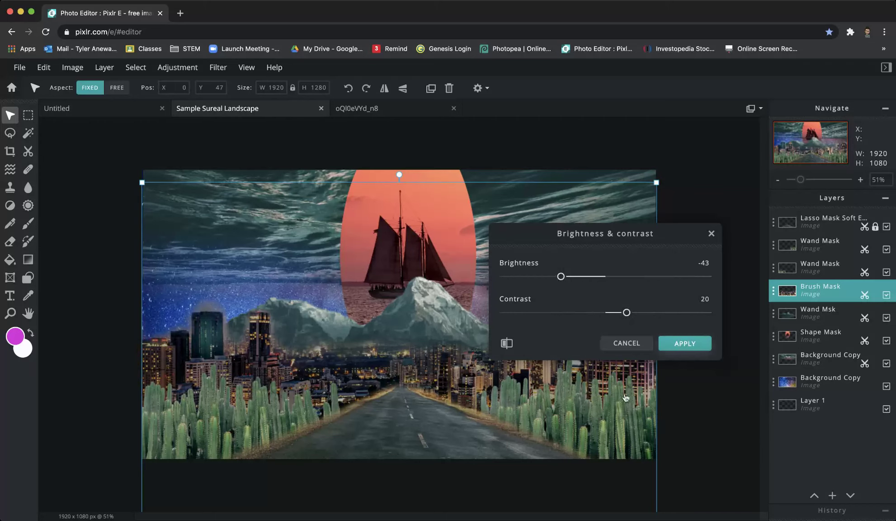
click(672, 346)
Apply Brightness & contrast to the Wand Msk mountain layer with brightness -9 and contrast 45
click(823, 313)
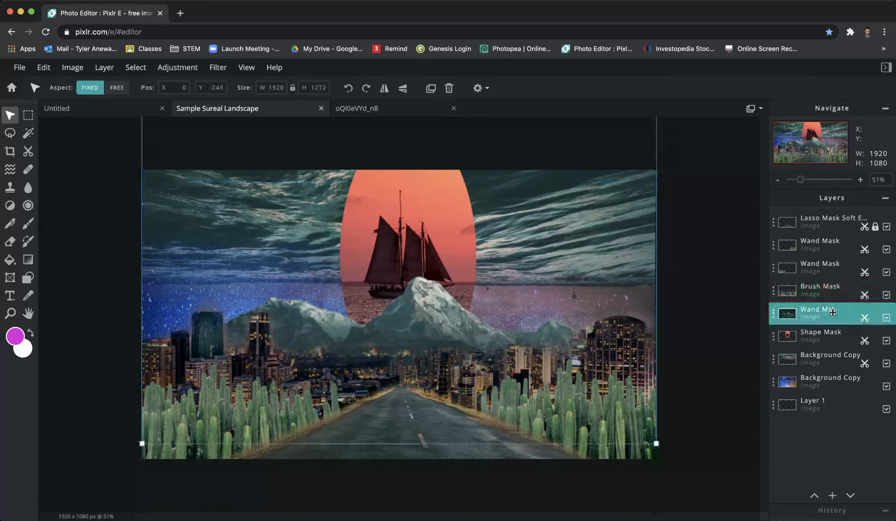
click(178, 68)
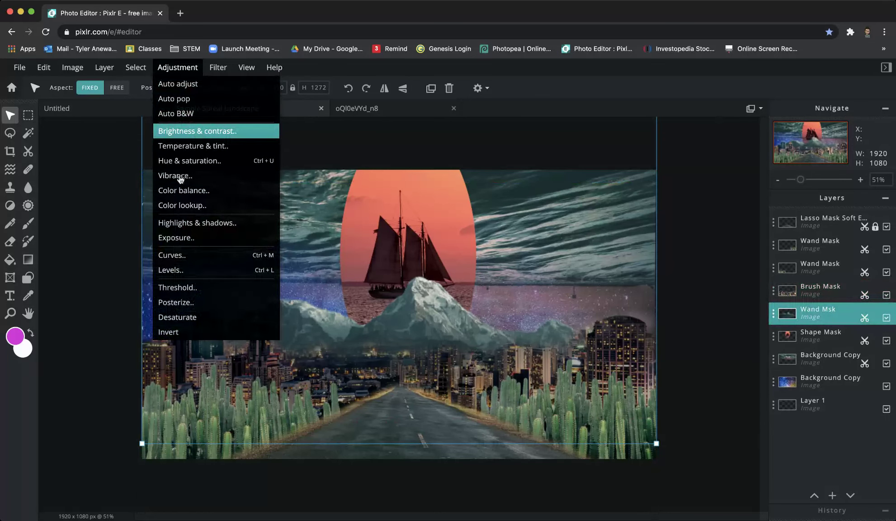
click(194, 131)
drag(606, 307, 565, 315)
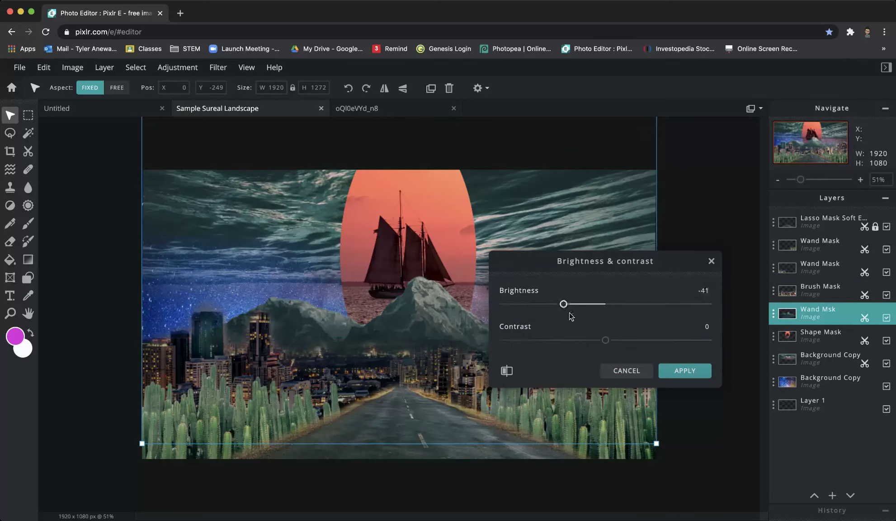
drag(605, 340, 637, 342)
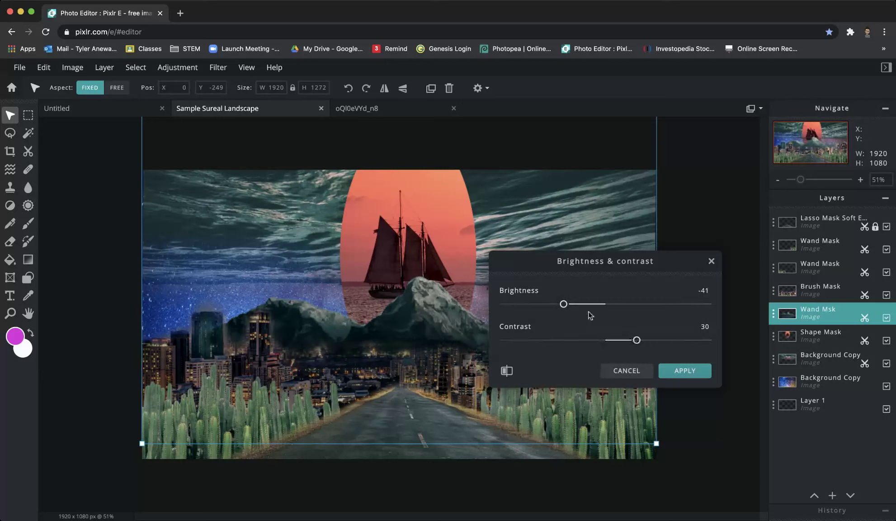
drag(564, 304, 585, 306)
drag(636, 340, 654, 340)
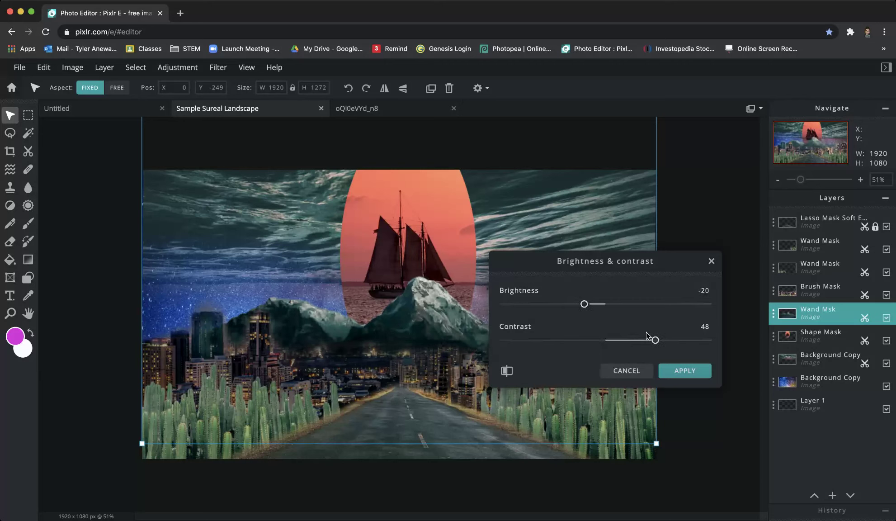
mouse_move(584, 305)
mouse_down()
mouse_move(612, 306)
mouse_move(595, 305)
mouse_up()
drag(655, 340, 652, 342)
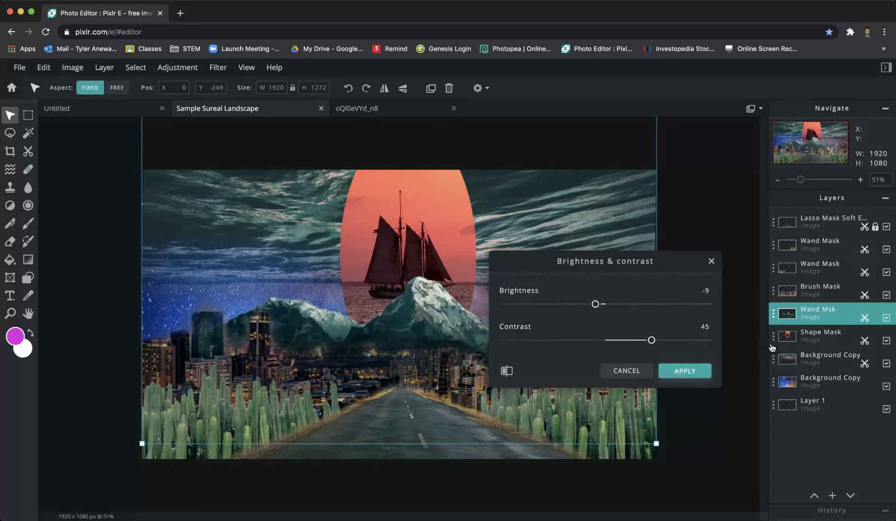
click(692, 369)
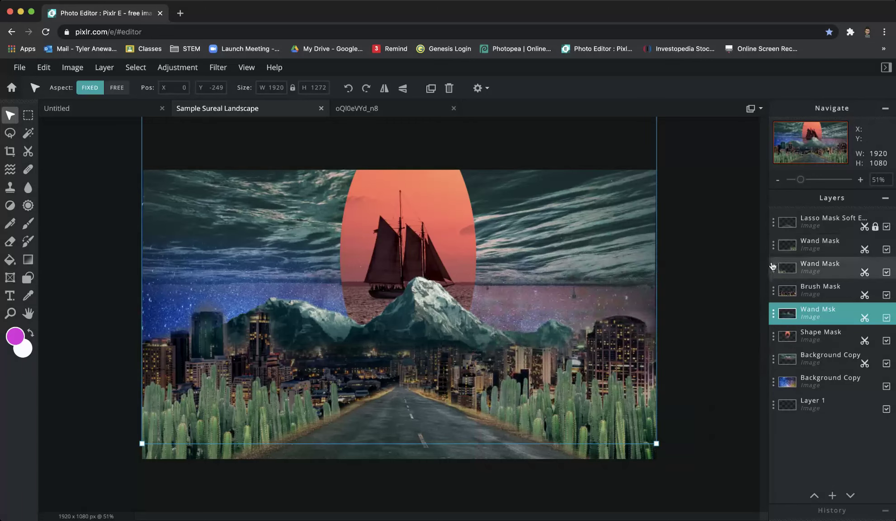
Rename the layer to 'Wand Mask + Adjustment' and hide the cloudy sky copy to reveal stars
click(774, 316)
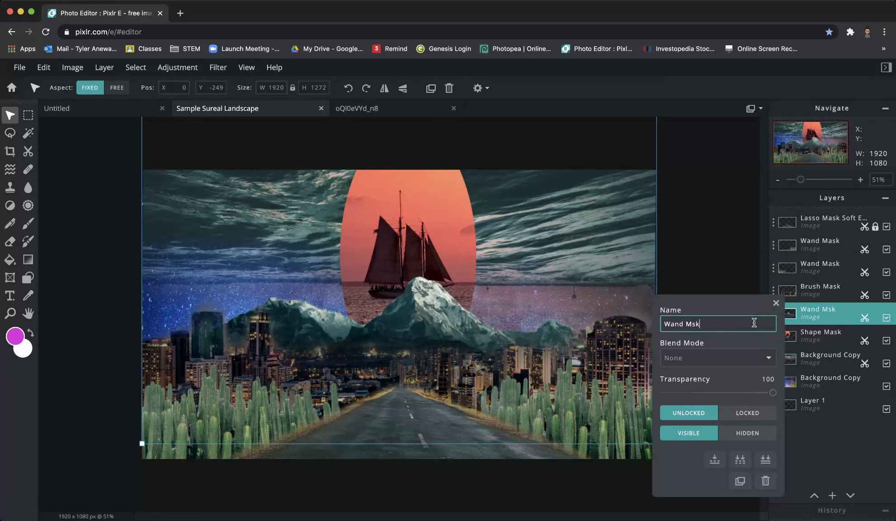
text(+ )
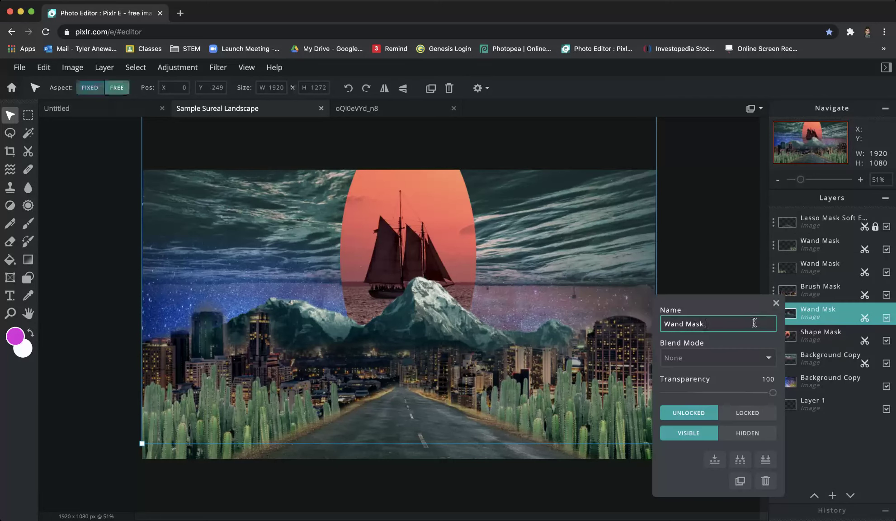
text(Adjustment)
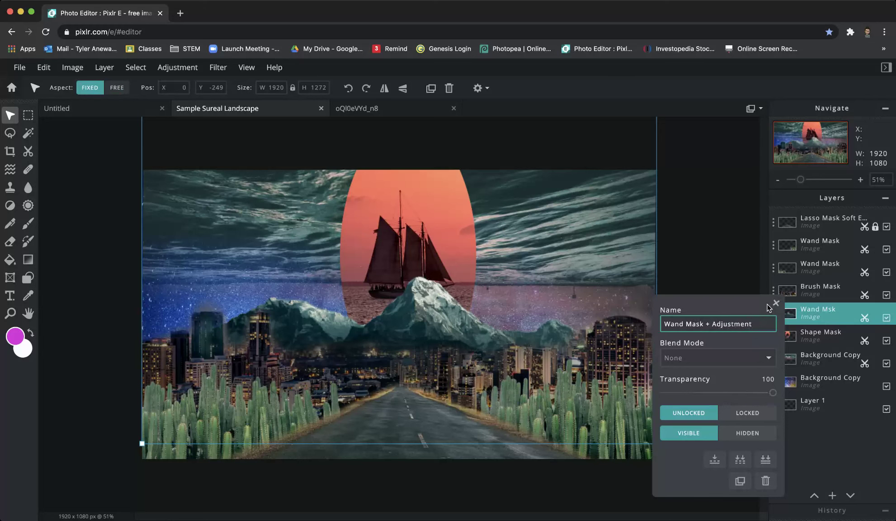
click(776, 303)
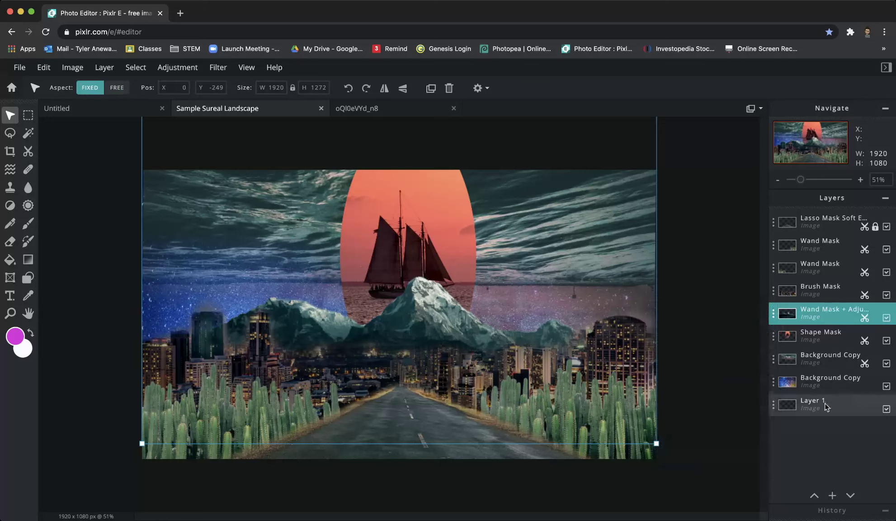
click(886, 364)
Compare the top Background Copy sky on and off, then open that layer's settings
click(887, 364)
click(886, 365)
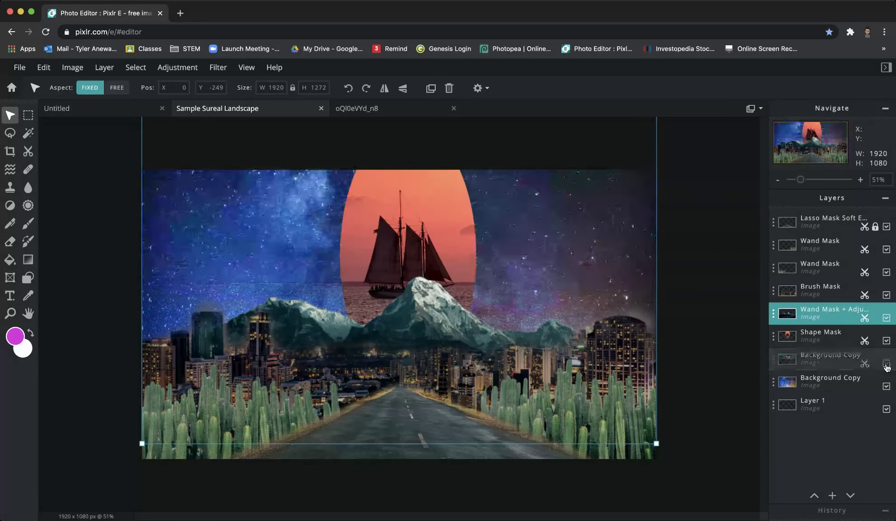
click(886, 364)
click(826, 359)
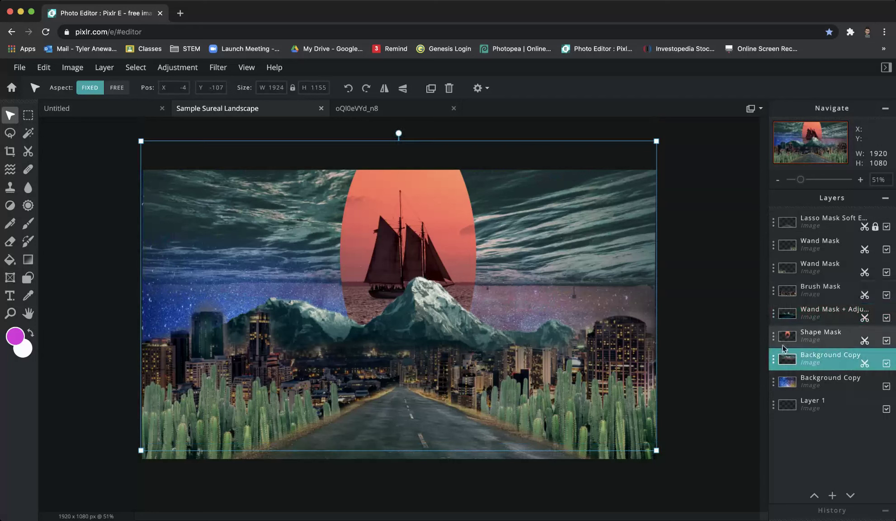
click(886, 364)
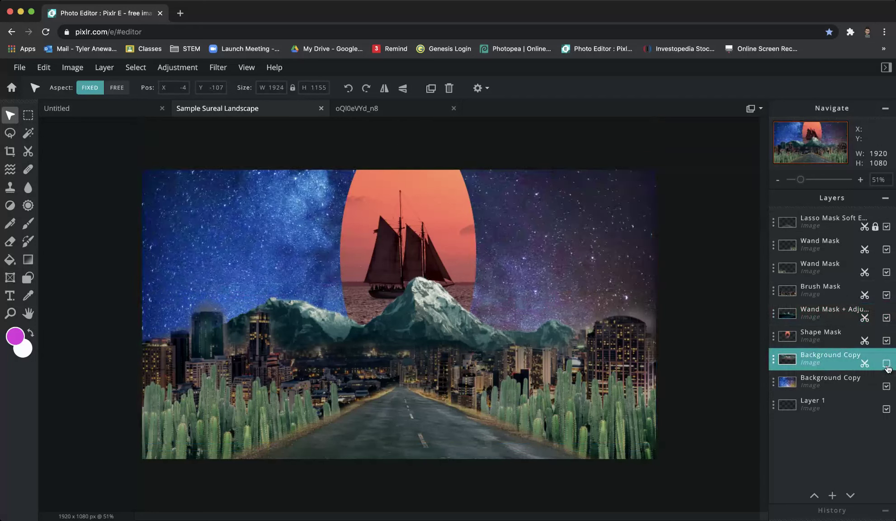
click(886, 364)
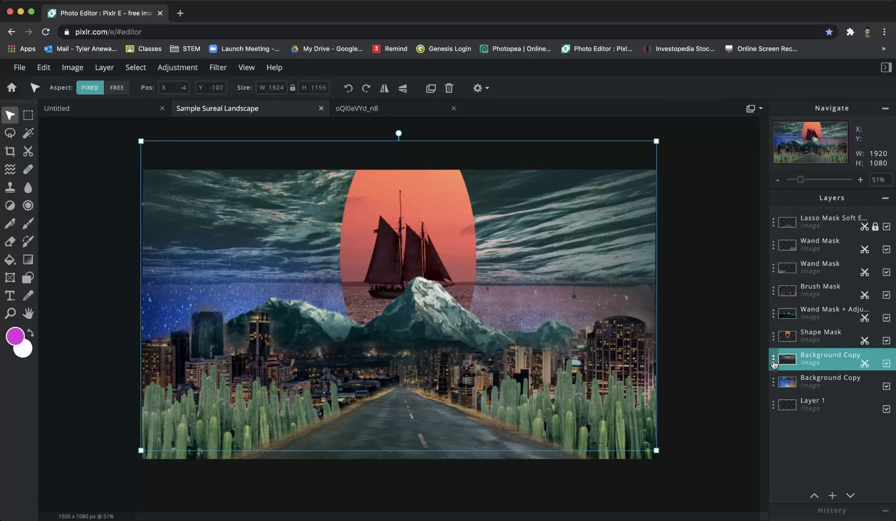
click(774, 362)
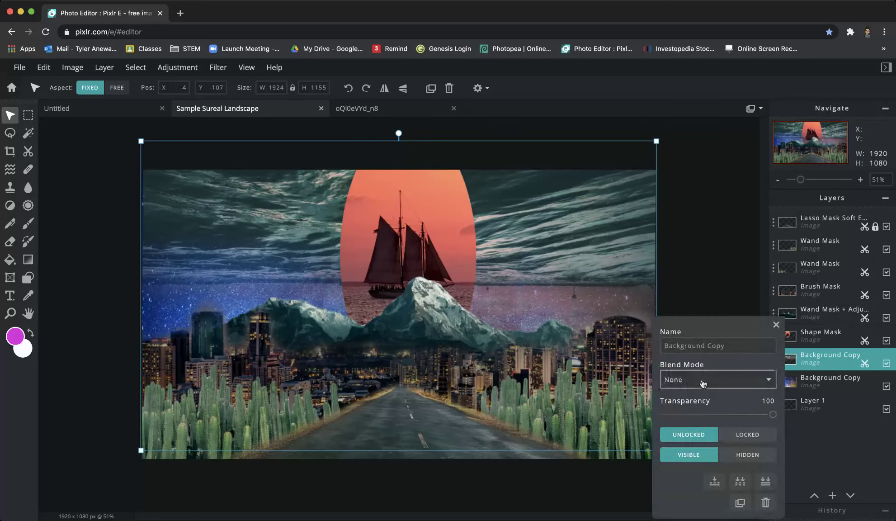
Preview blend modes from Multiply through Luminosity on the sky layer and settle on Overlay
key(Down)
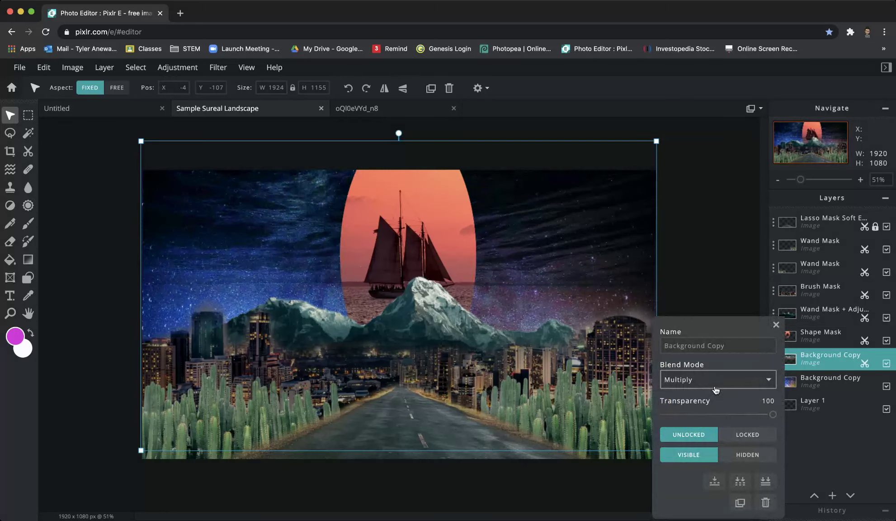
key(Down)
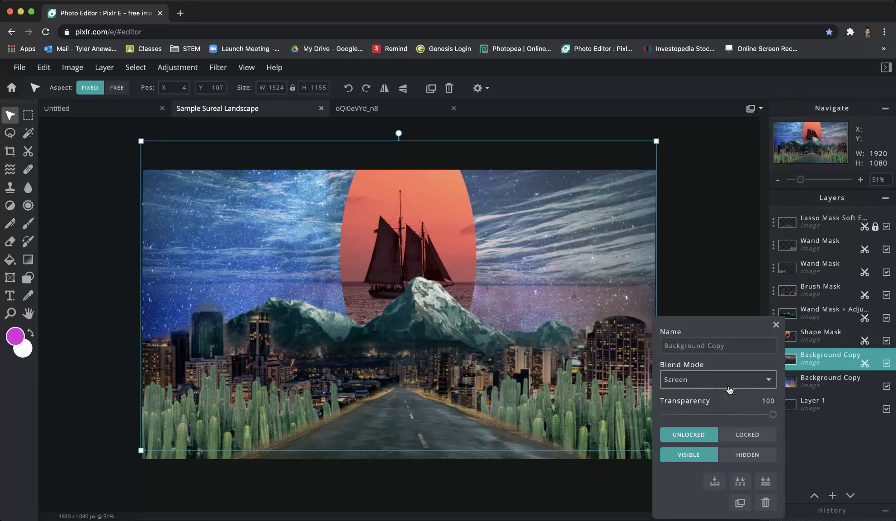
key(Down)
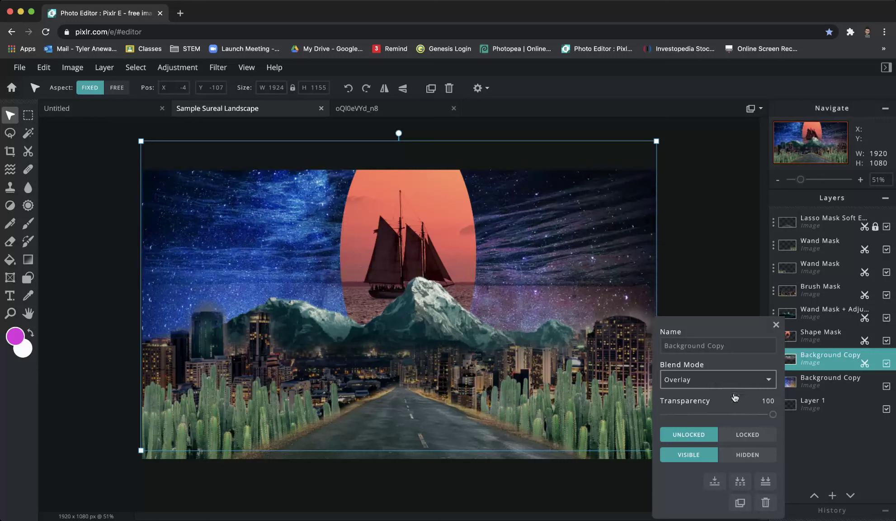
key(Down)
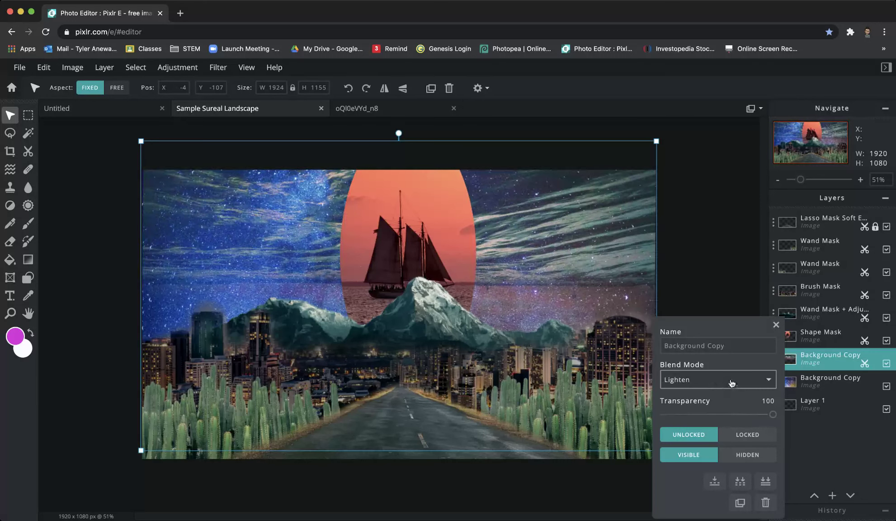
key(Down)
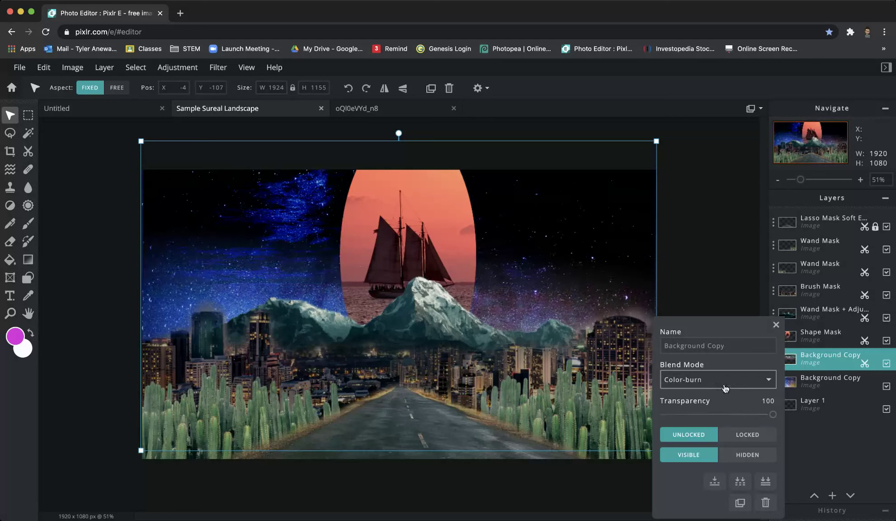
key(Down)
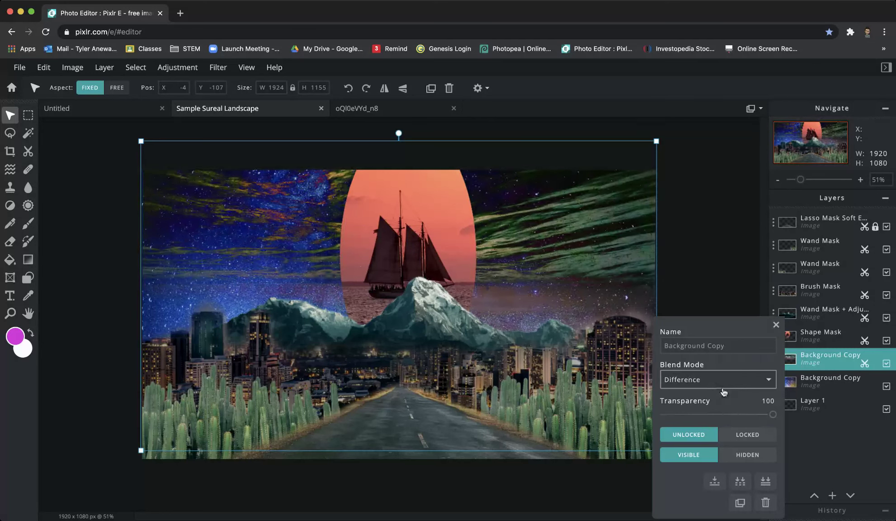
key(Down)
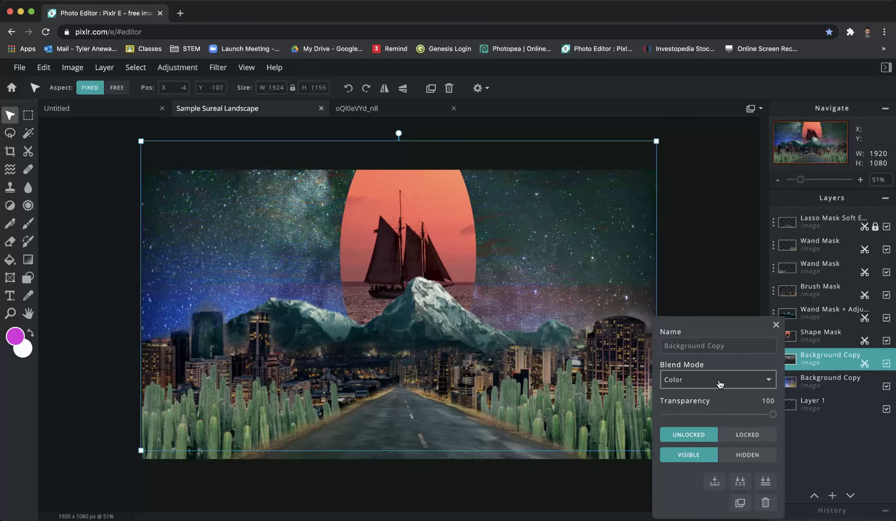
key(Down)
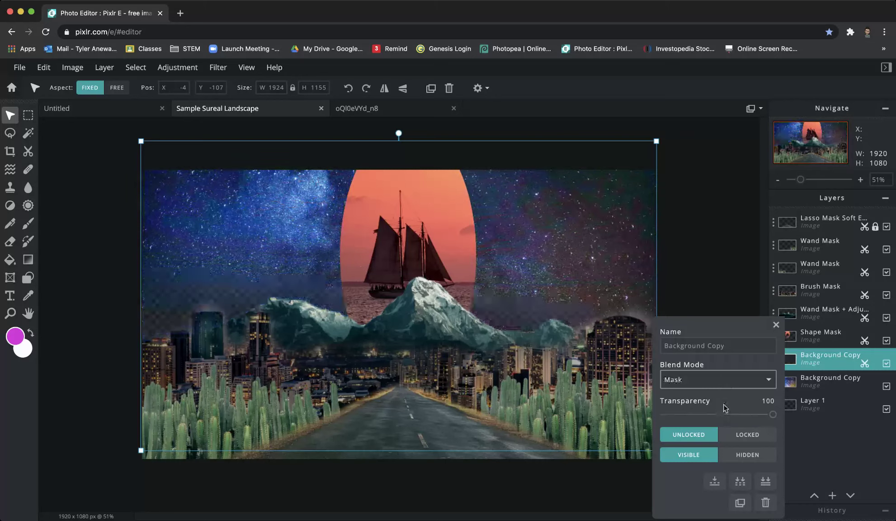
key(Down)
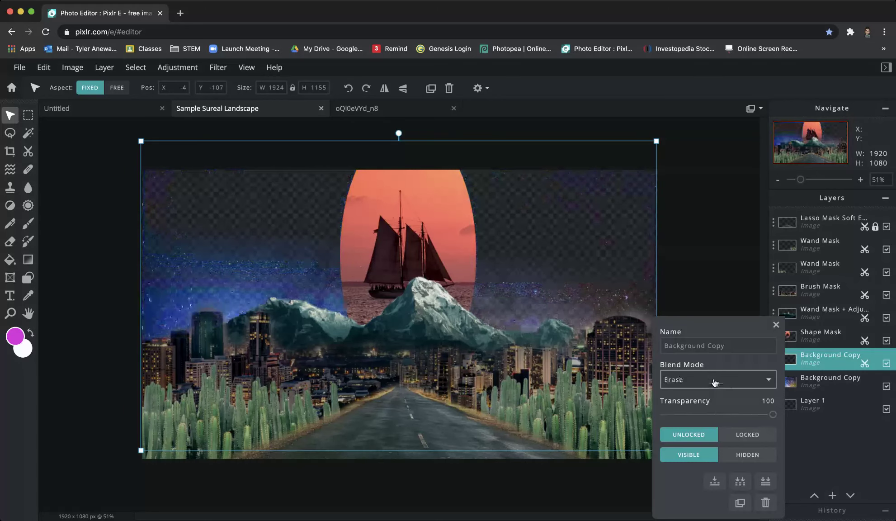
key(Down)
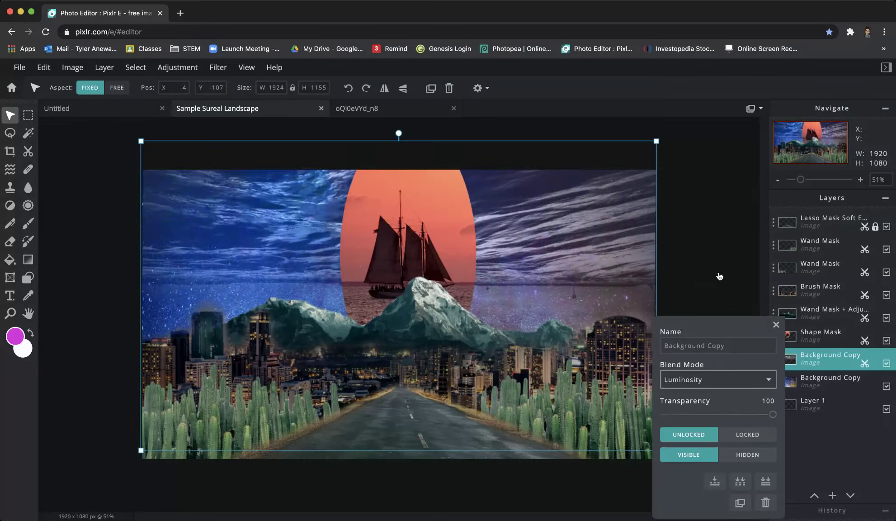
key(Down)
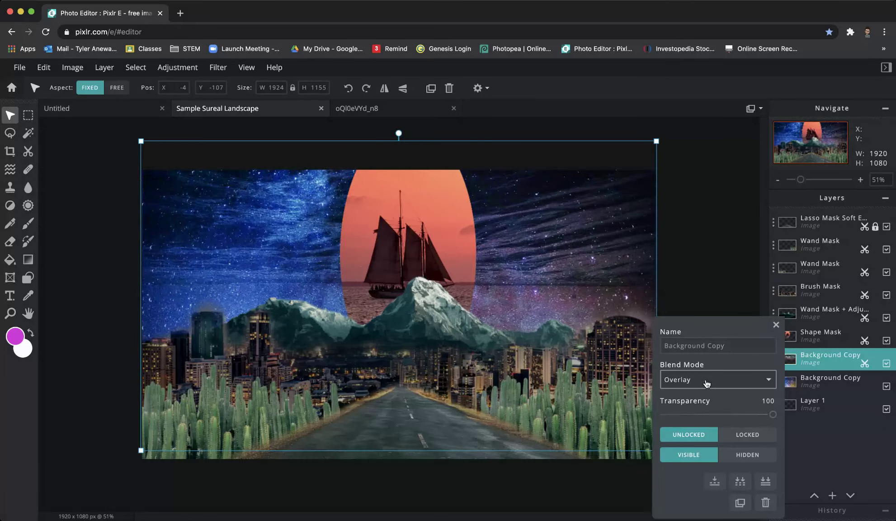
key(Up)
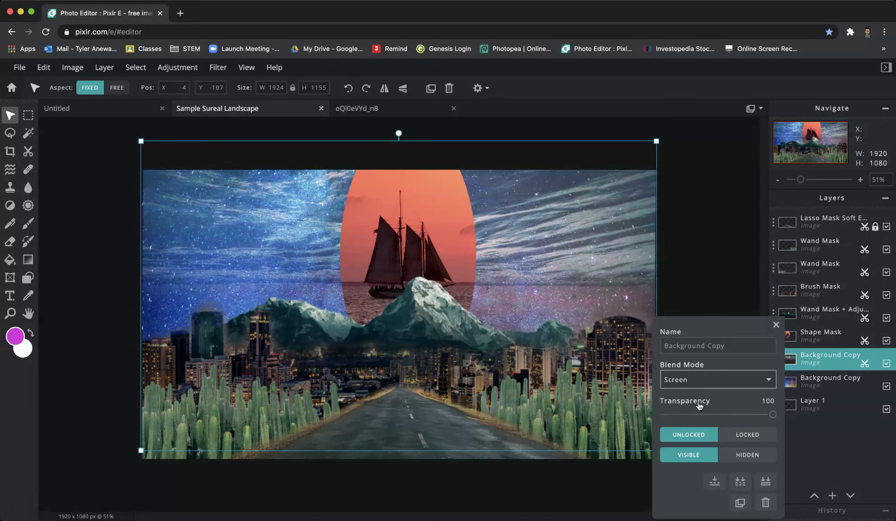
key(Up)
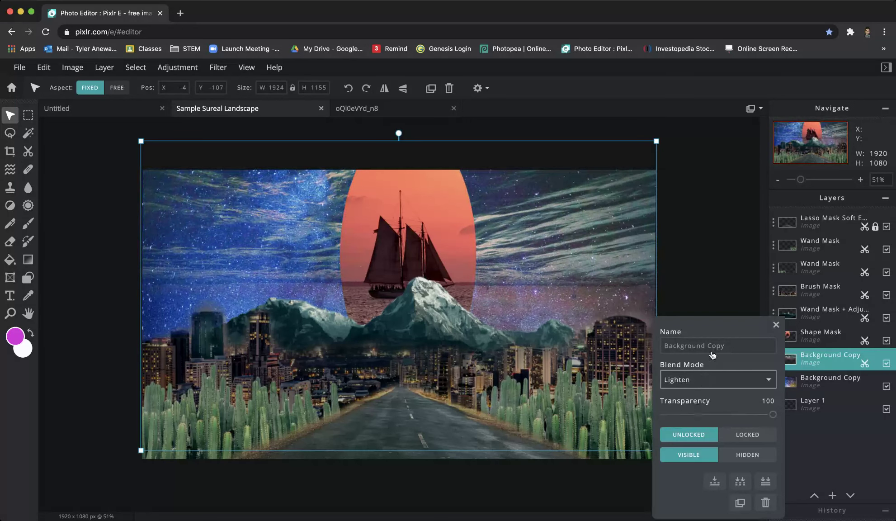
key(Up)
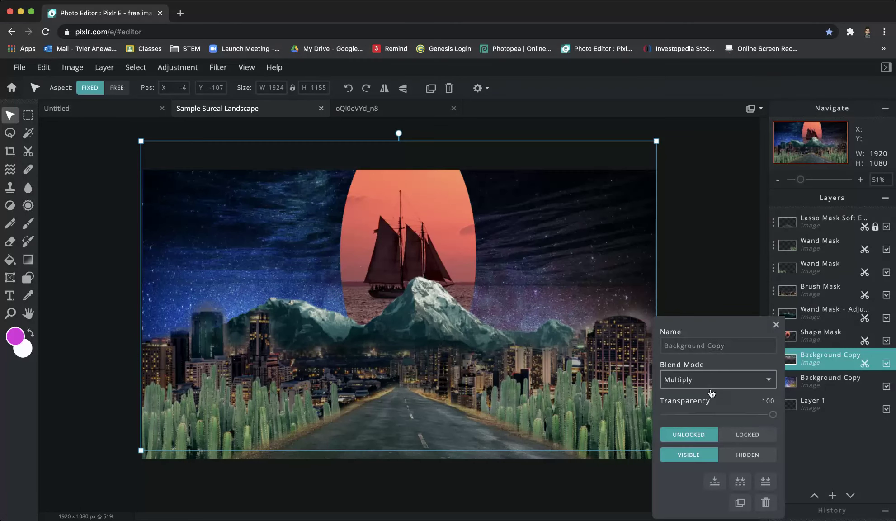
key(Down)
key(Down)
key(Down)
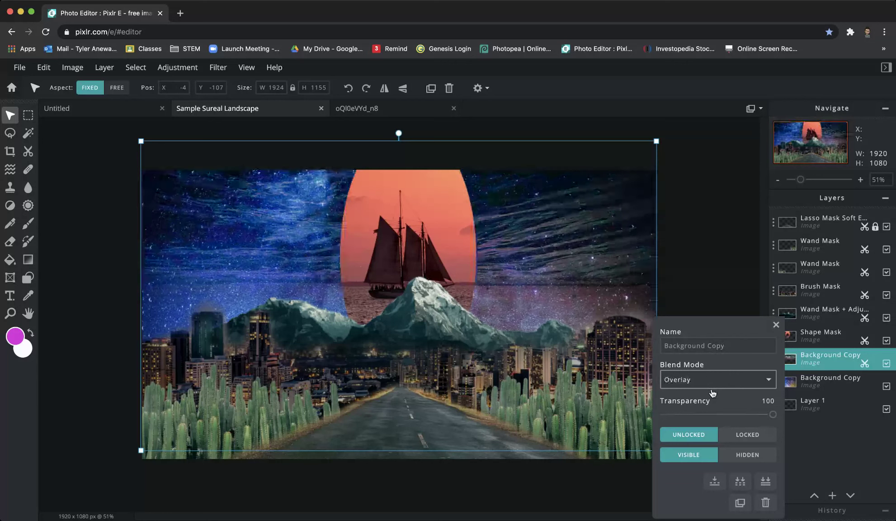
Close the layer settings and flip between Untitled and Sample Sureal Landscape twice, ending on the landscape
click(776, 326)
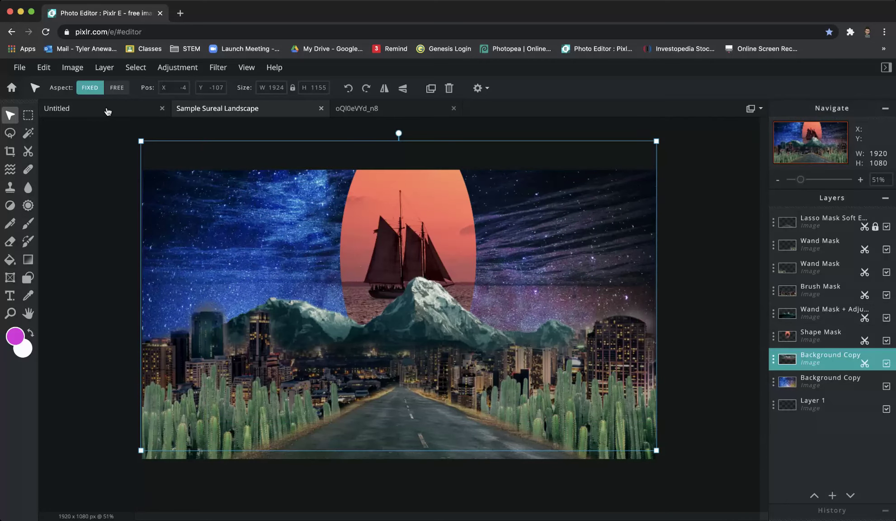
click(91, 108)
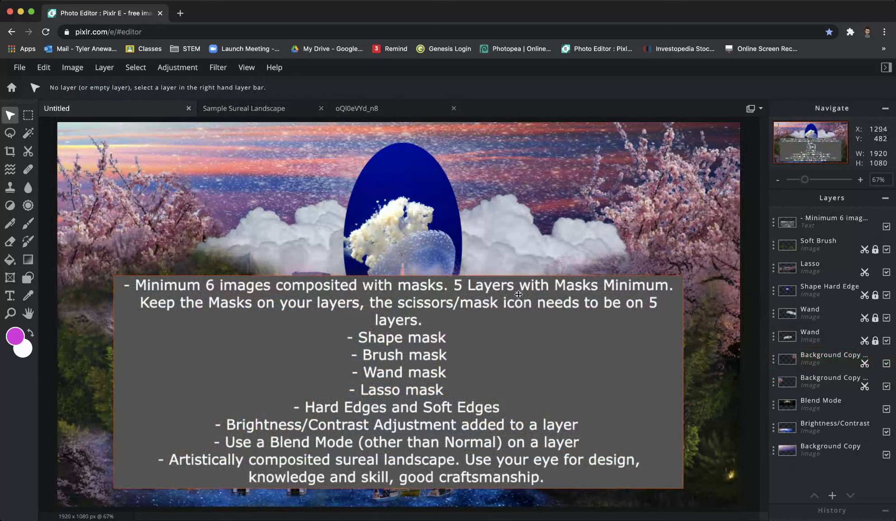
click(235, 108)
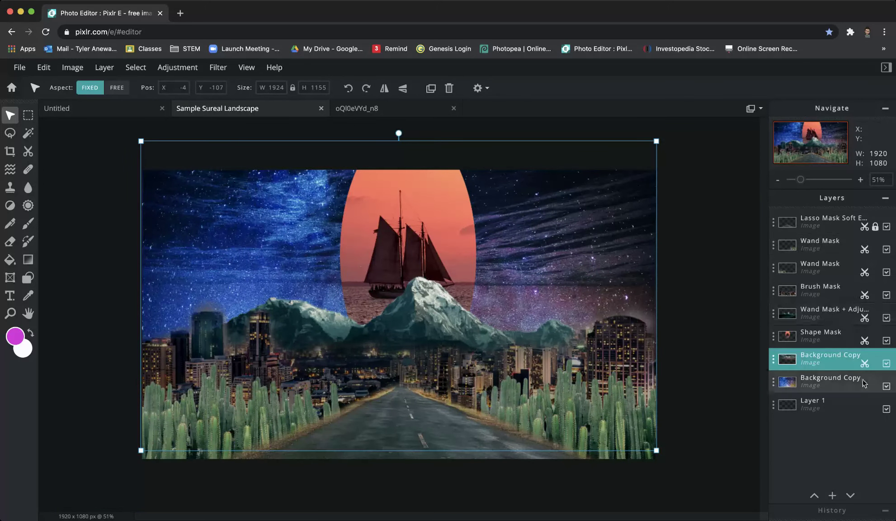
click(81, 110)
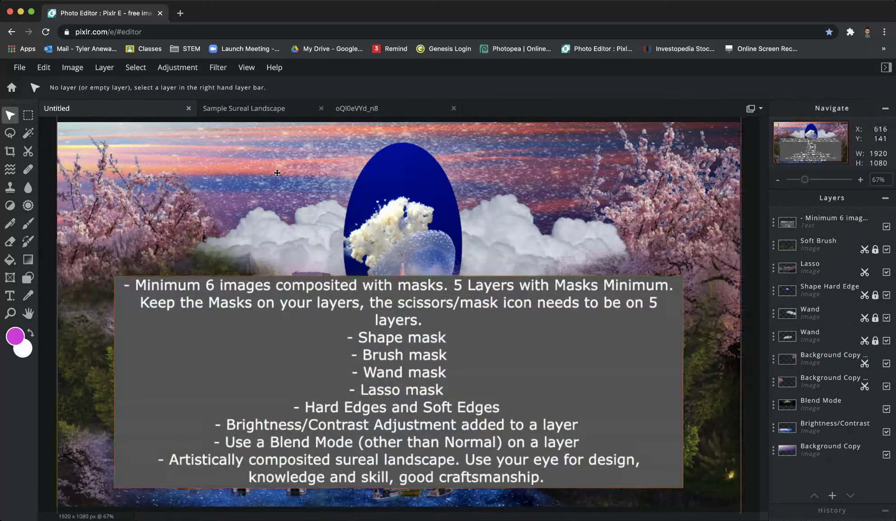
click(231, 109)
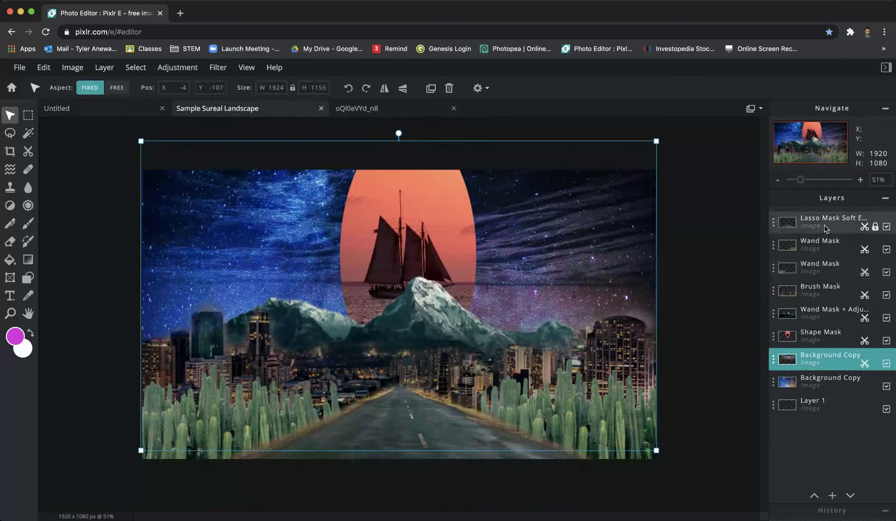